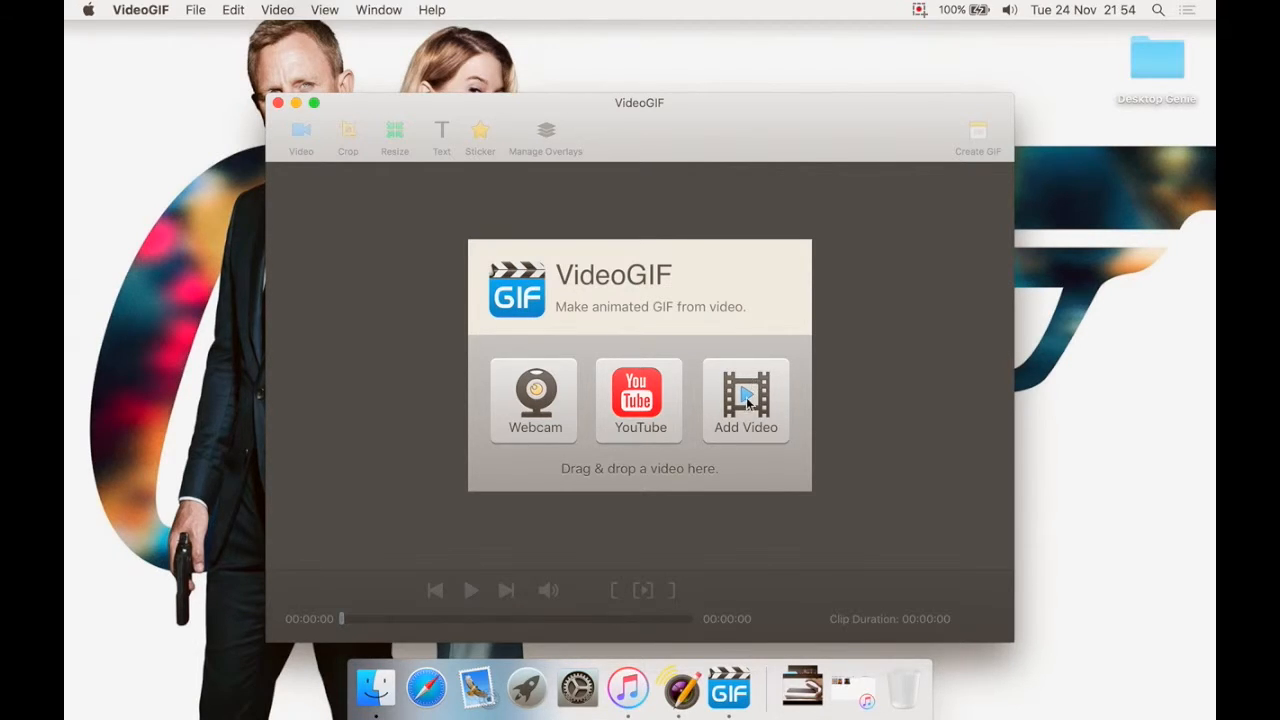
Load a video file reduced to smaller than 640x640 and leave its playback muted and paused
left_click(752, 385)
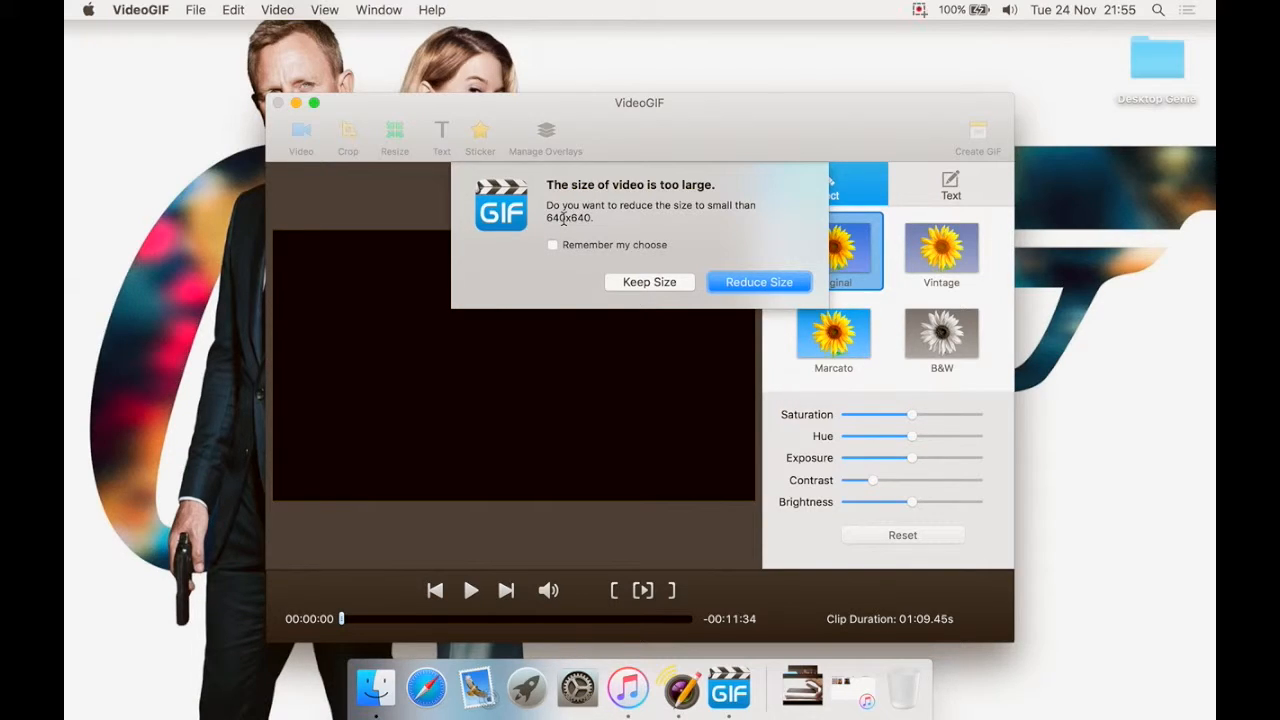
left_click(748, 281)
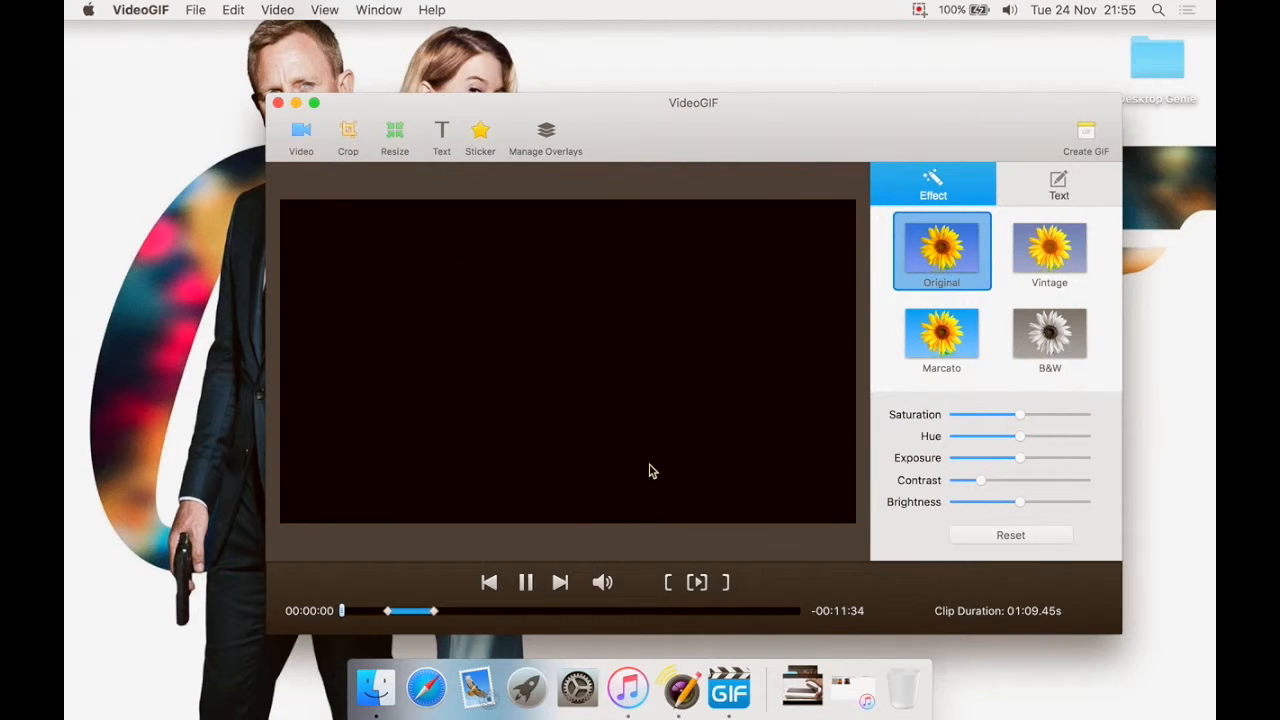
left_click(602, 582)
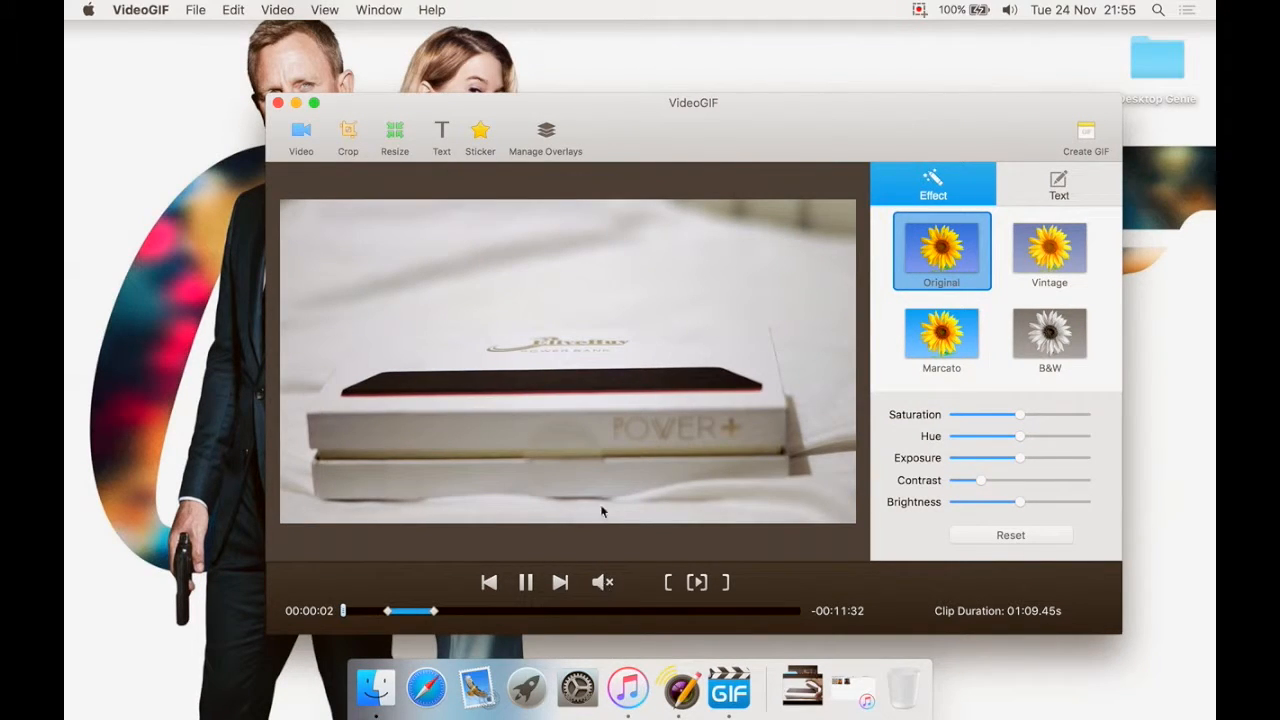
left_click(525, 582)
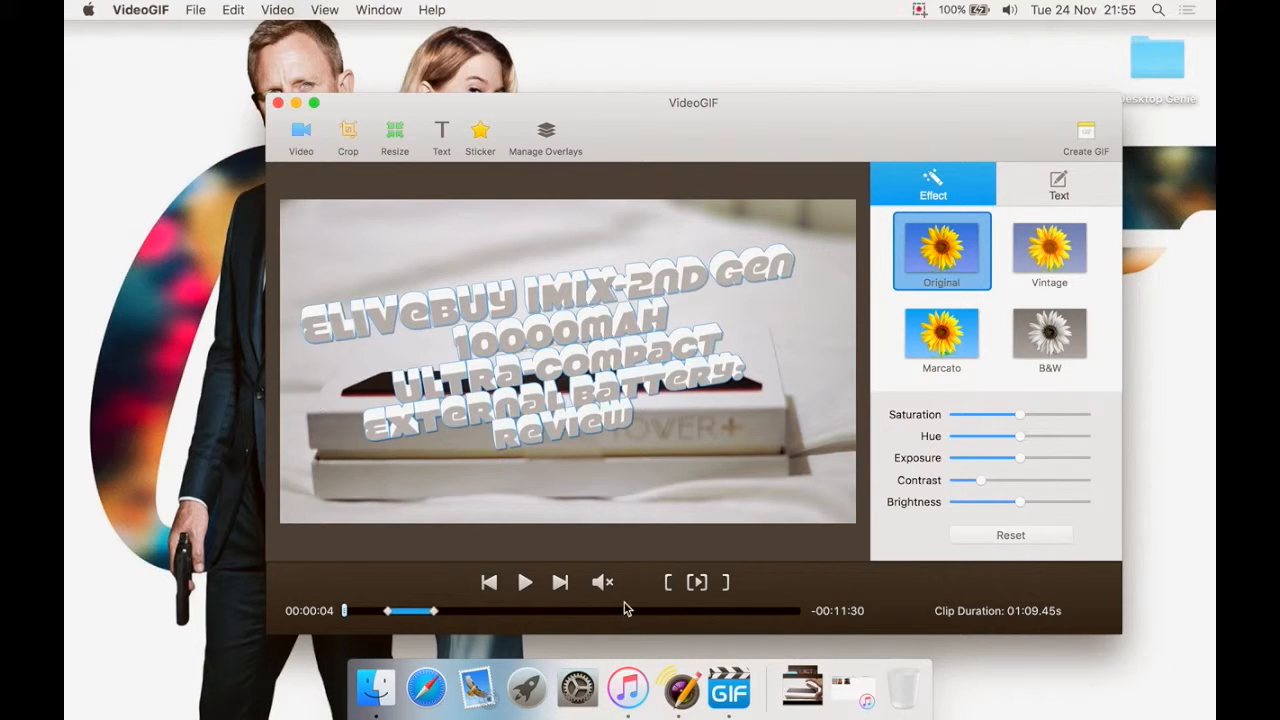
Review the program's preferences for save reminders and size reduction, and its version information
left_click(145, 9)
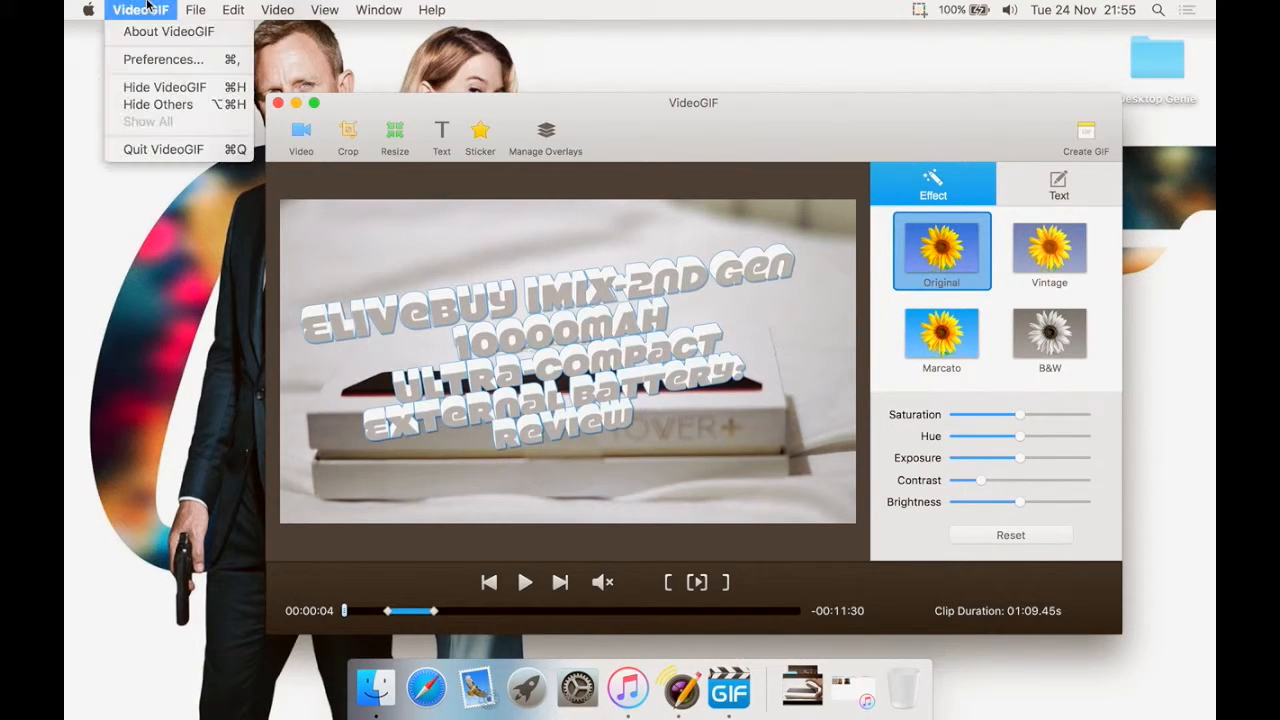
left_click(163, 59)
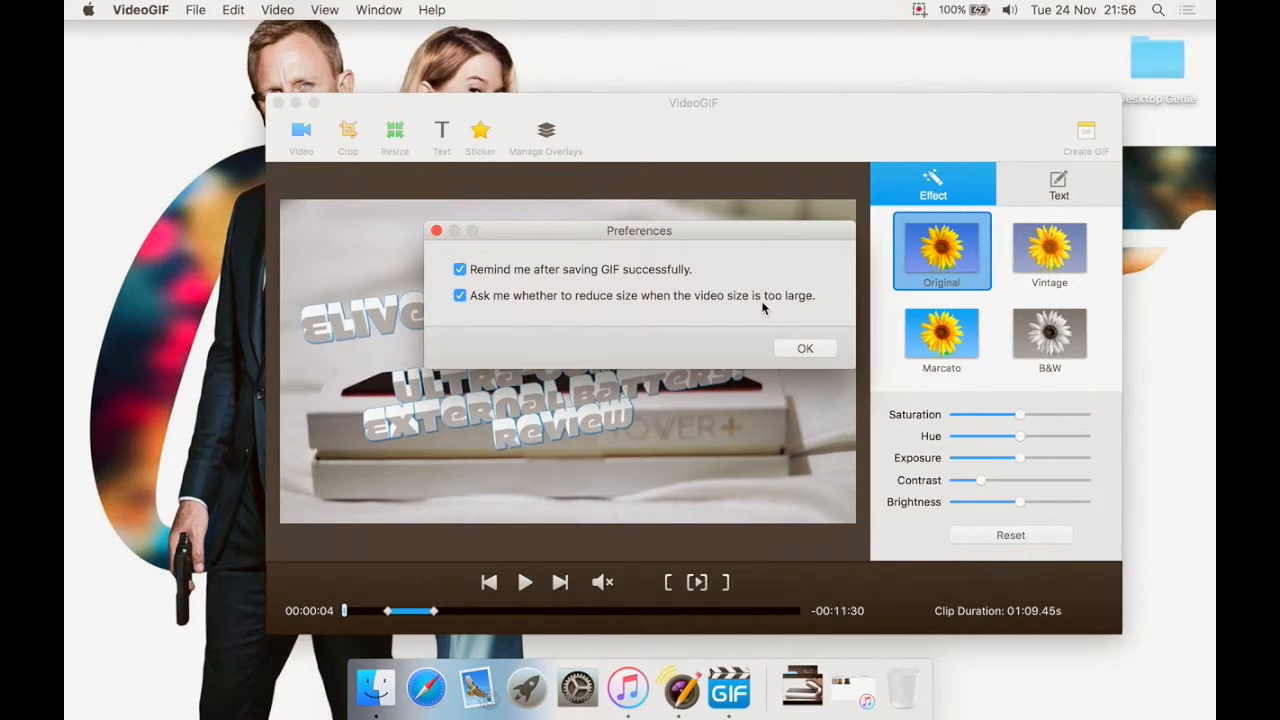
left_click(802, 347)
left_click(163, 10)
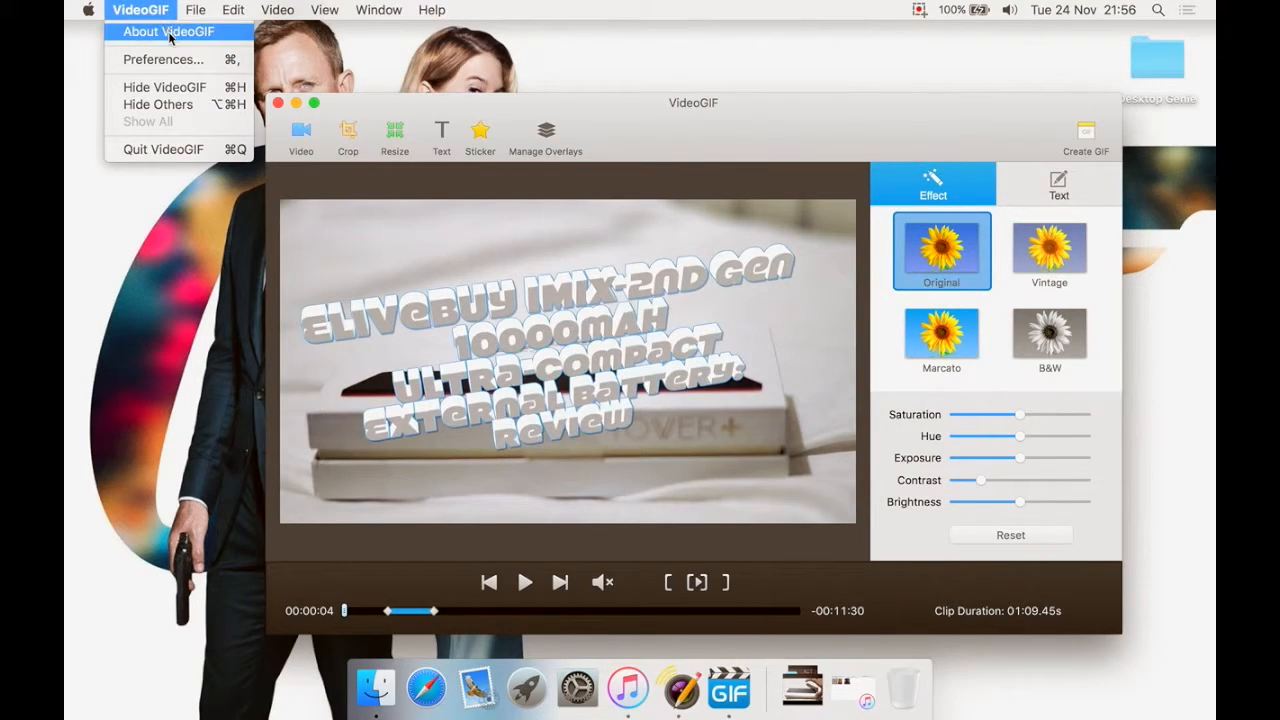
left_click(168, 31)
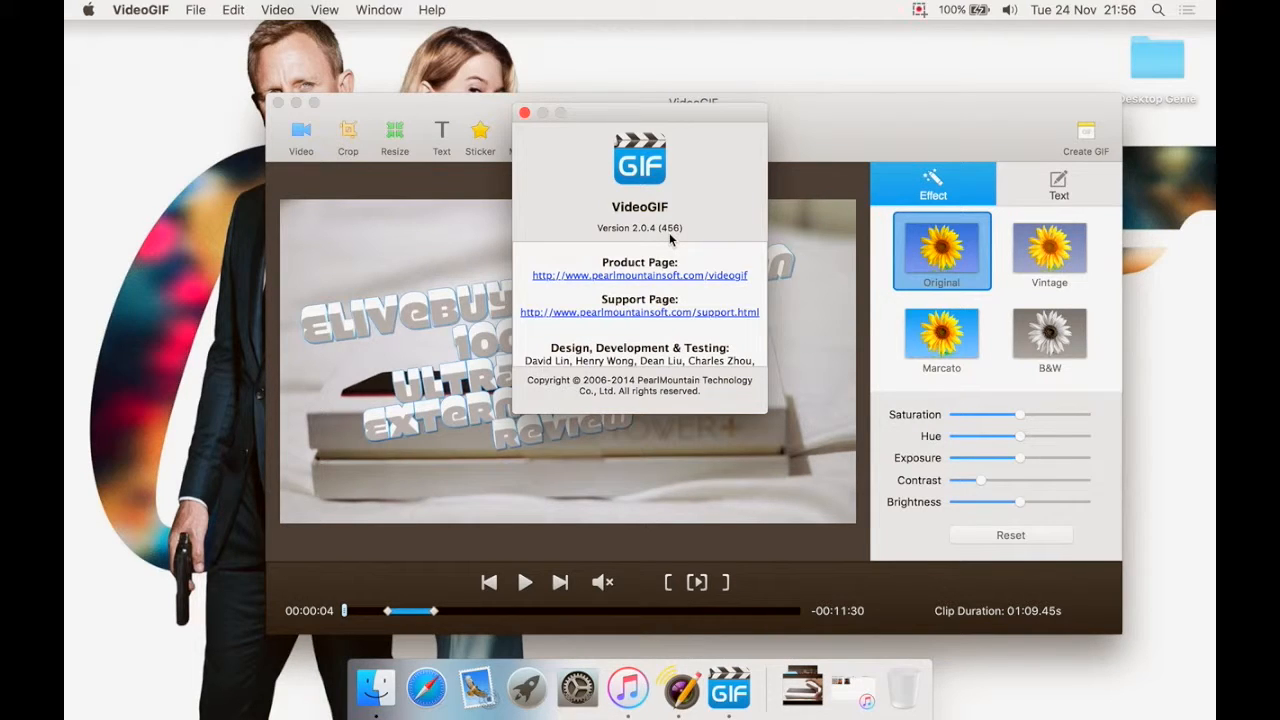
left_click(524, 112)
left_click(199, 9)
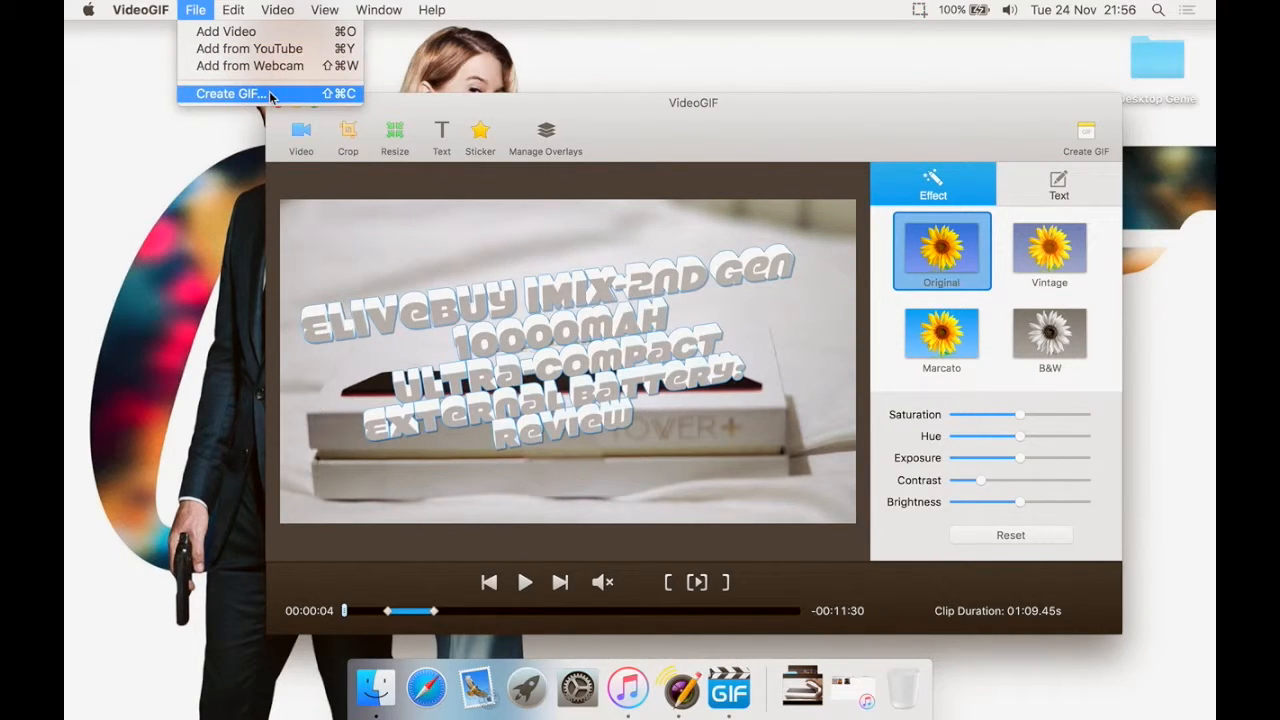
left_click(213, 12)
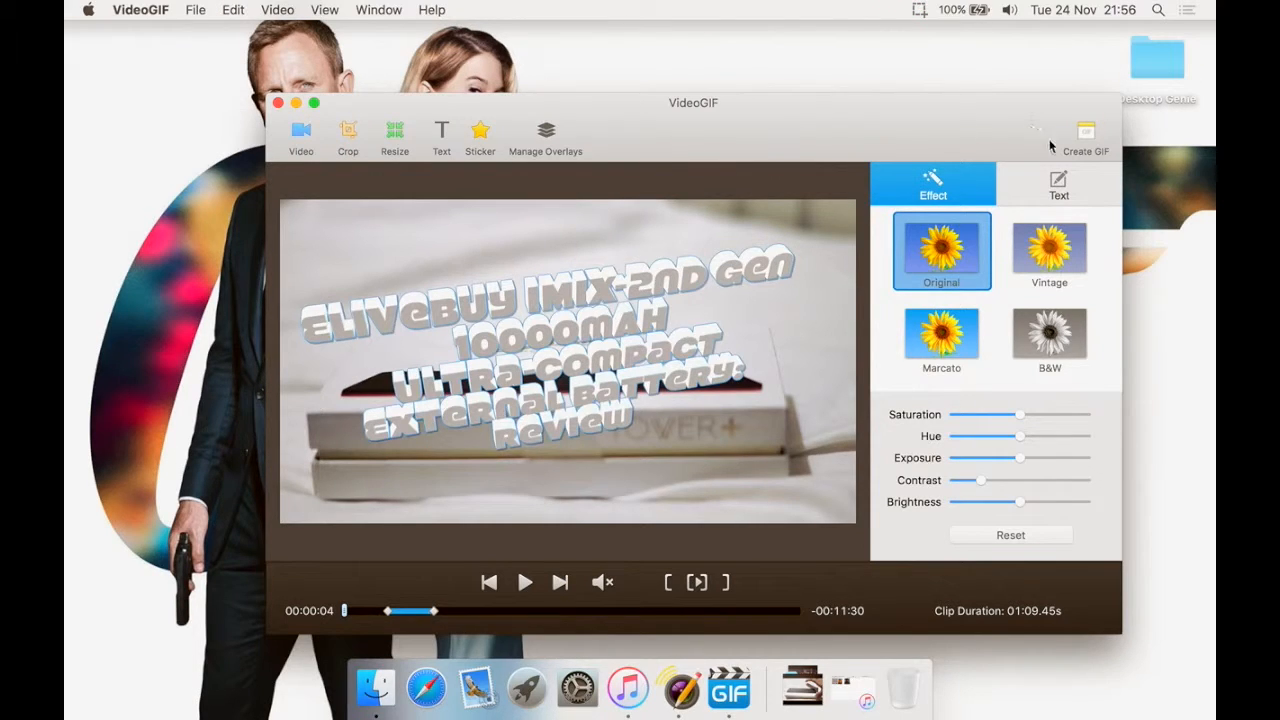
left_click(198, 10)
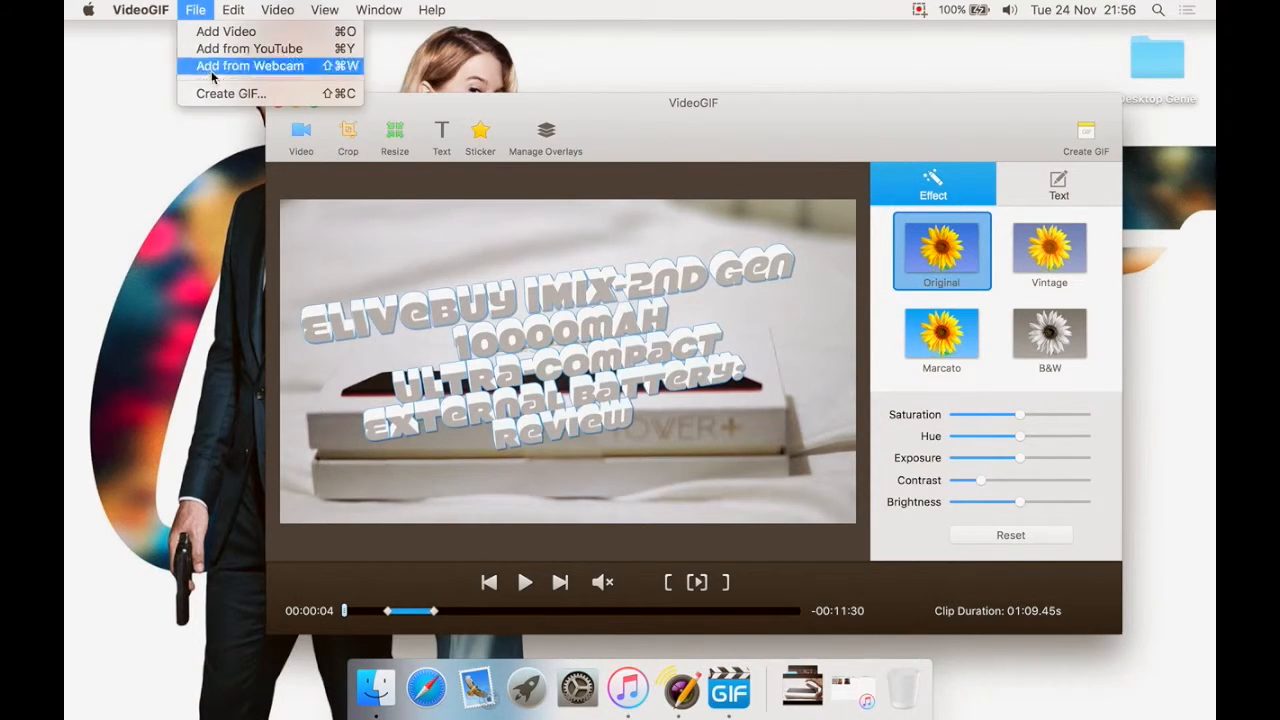
left_click(234, 10)
Switch the video editor window to full screen
left_click(277, 10)
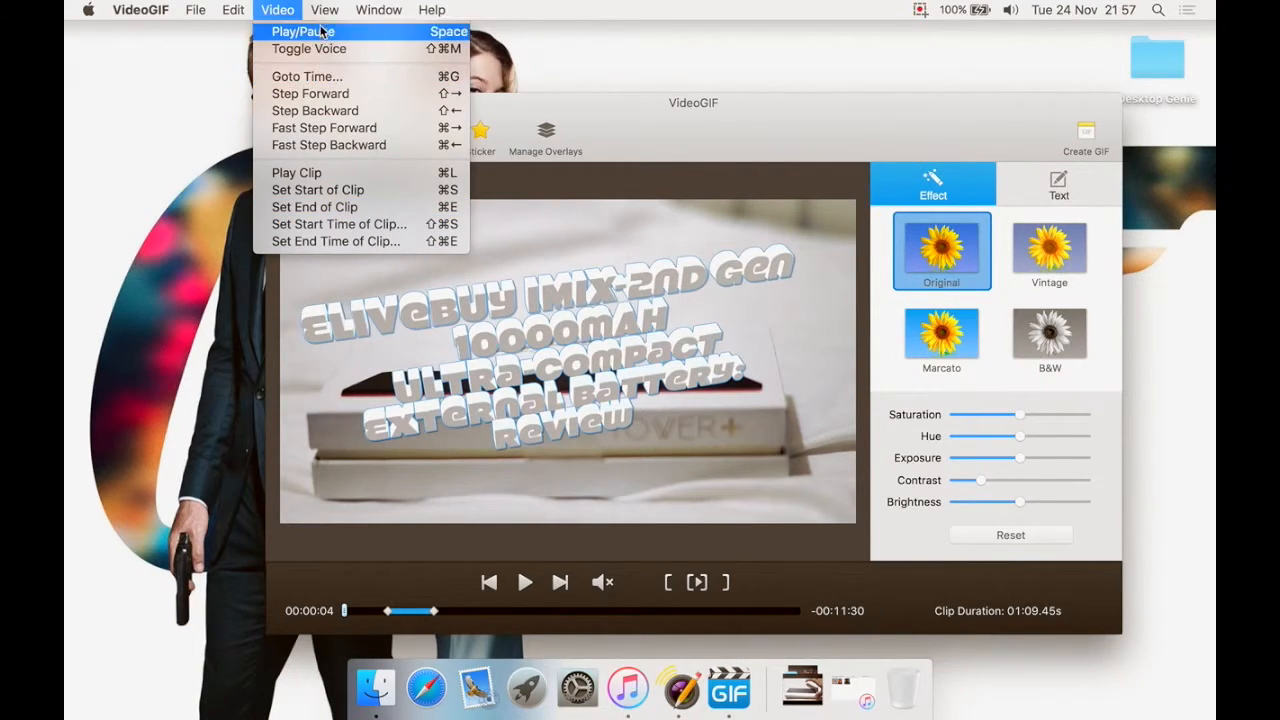
mouse_move(324, 8)
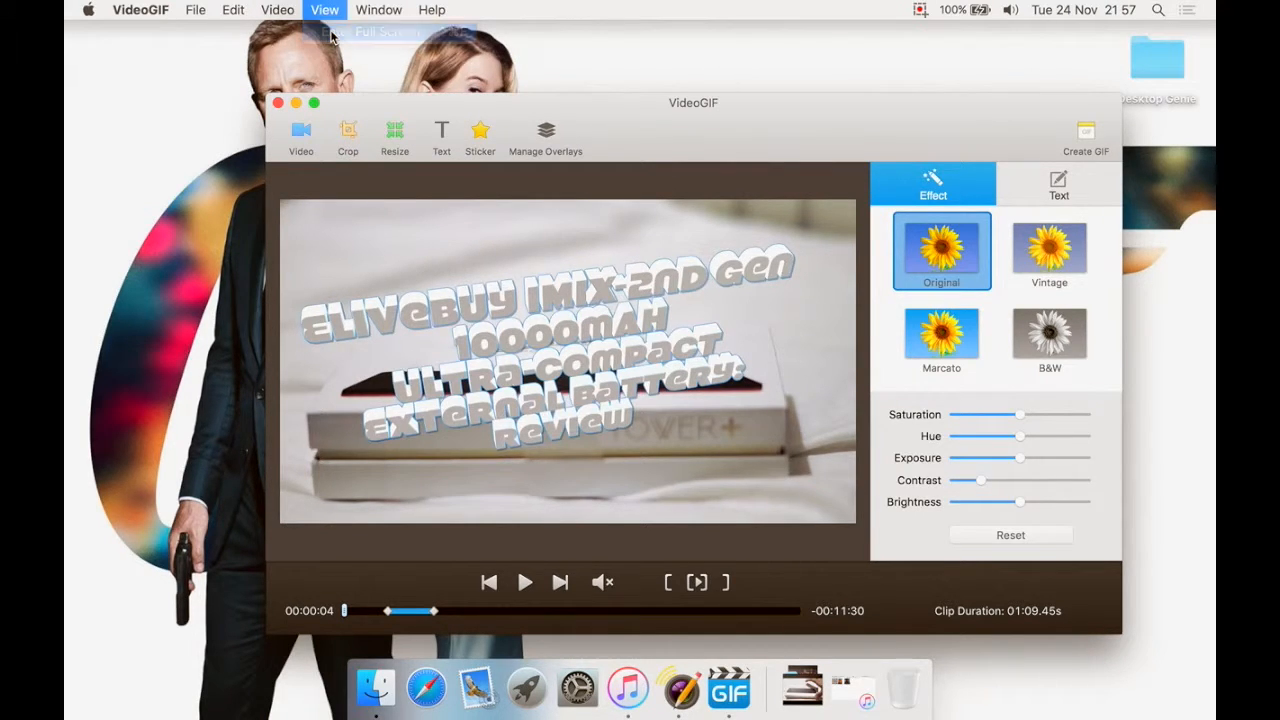
left_click(332, 34)
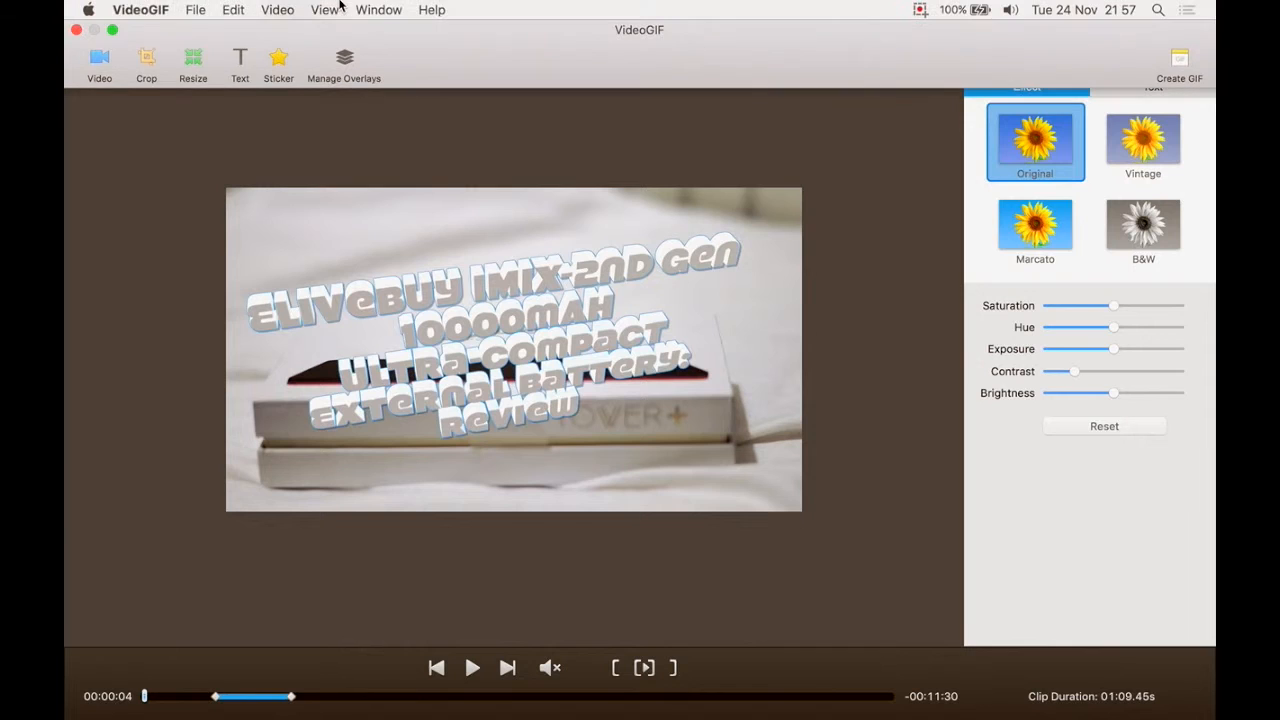
left_click(330, 10)
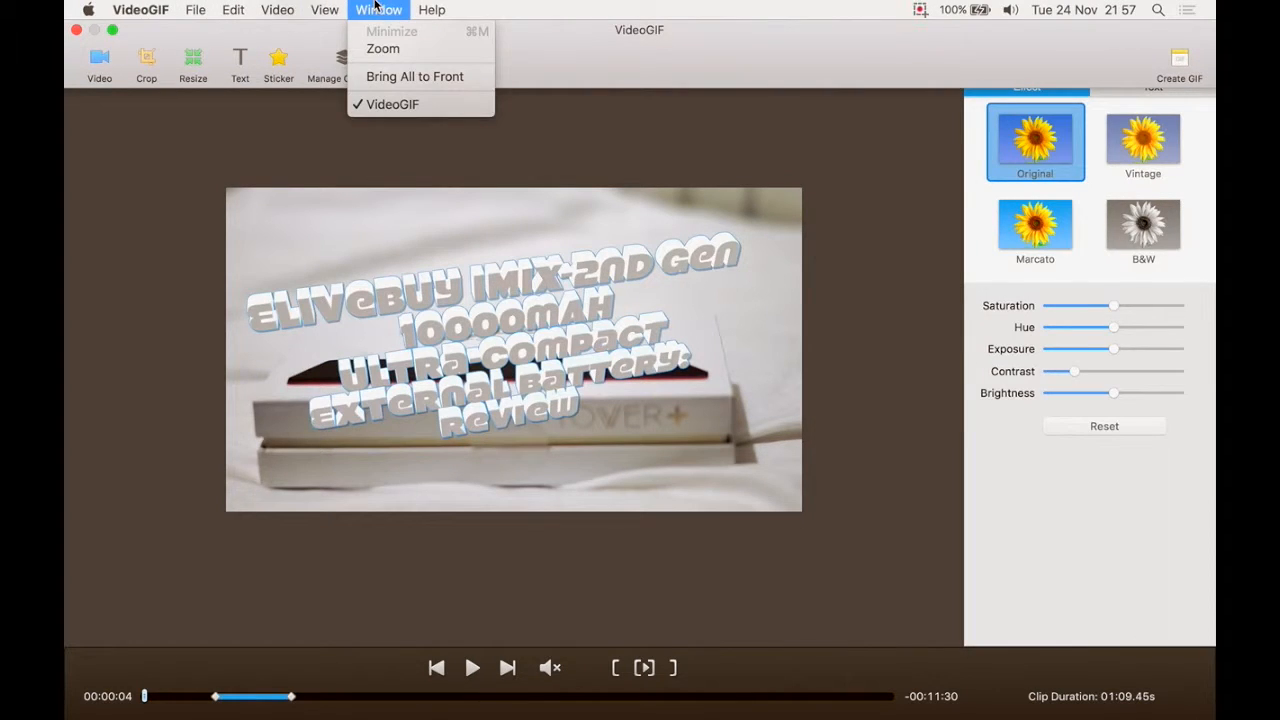
mouse_move(429, 5)
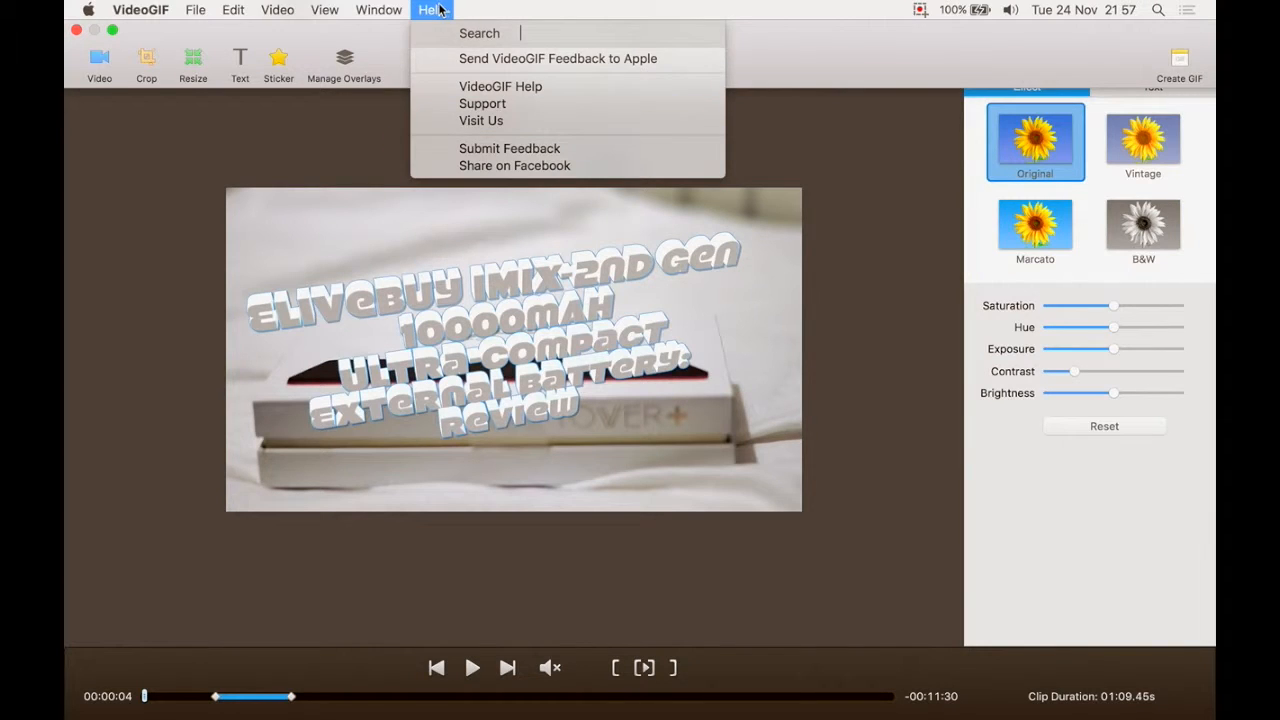
left_click(437, 9)
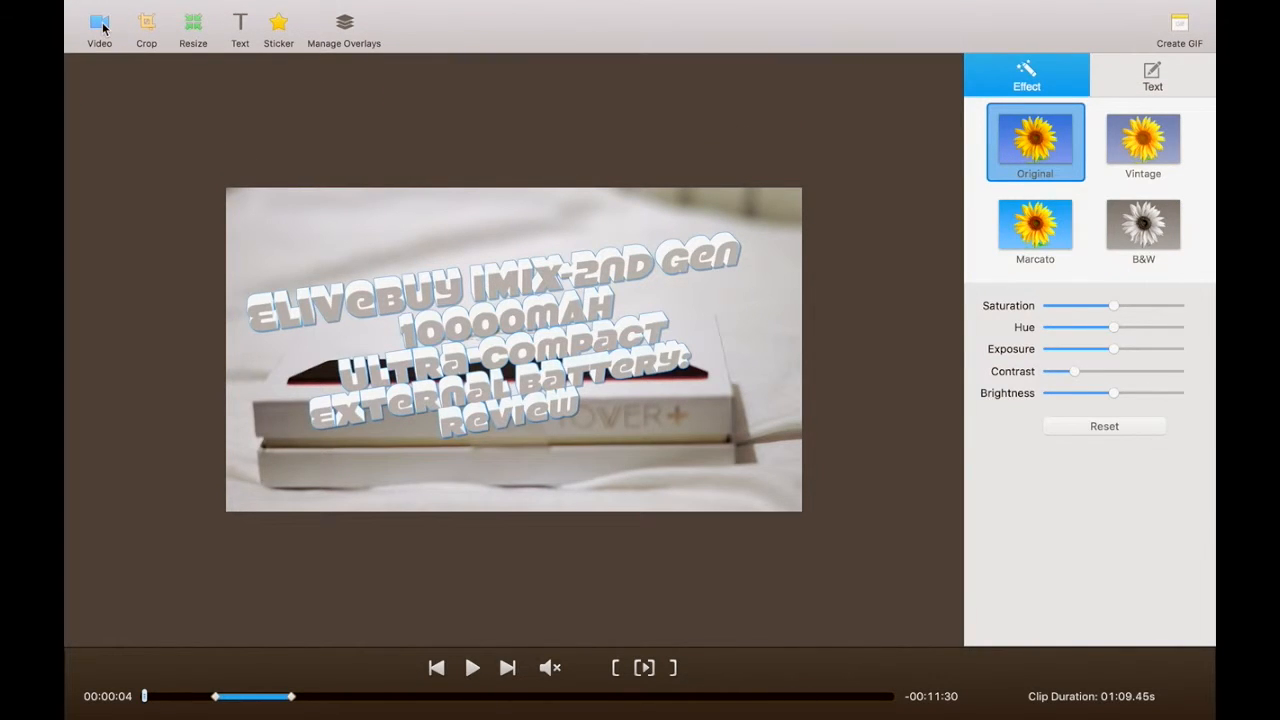
left_click(102, 28)
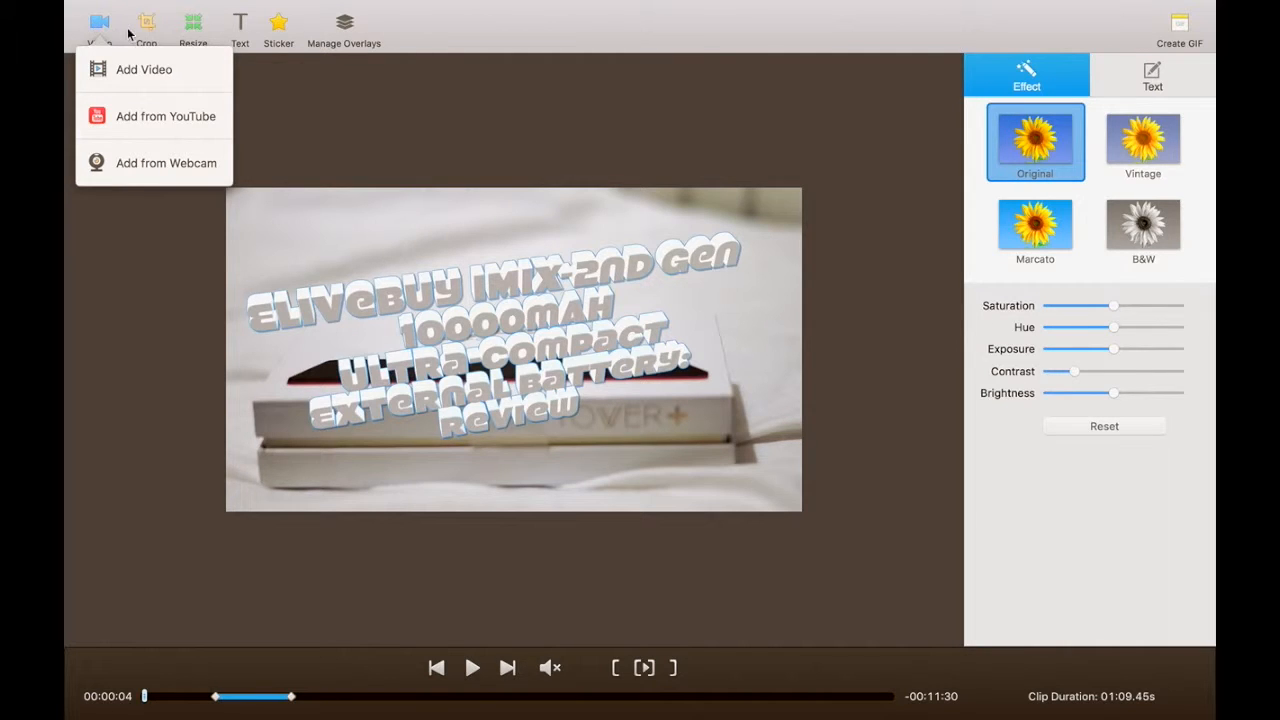
left_click(358, 92)
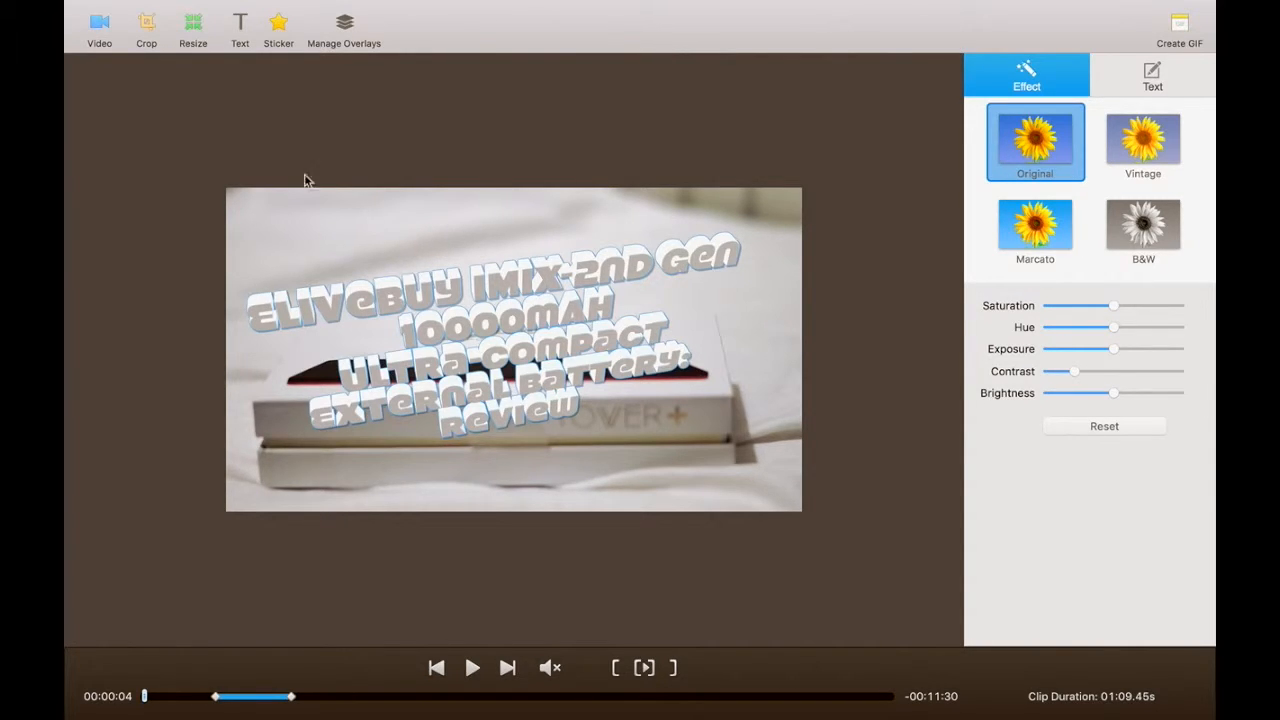
Examine the crop aspect-ratio constraints, the resize scale and the overlay manager without changing the video
left_click(152, 33)
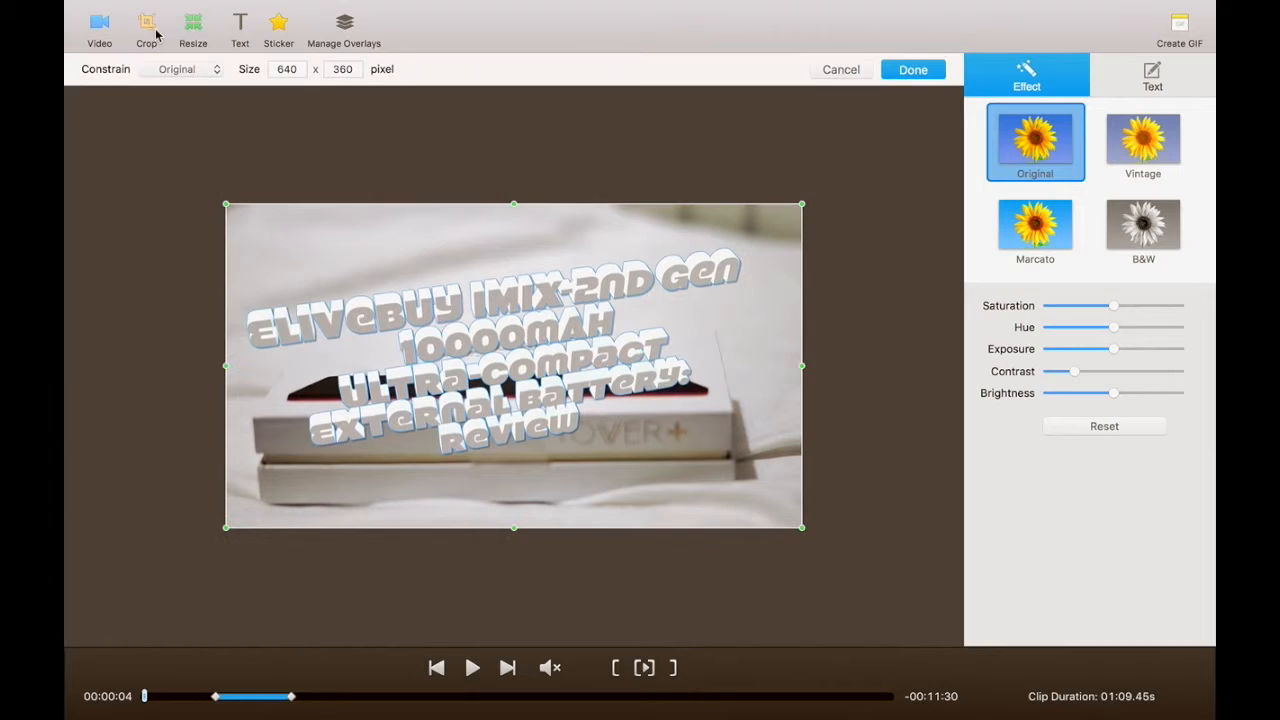
left_click(200, 74)
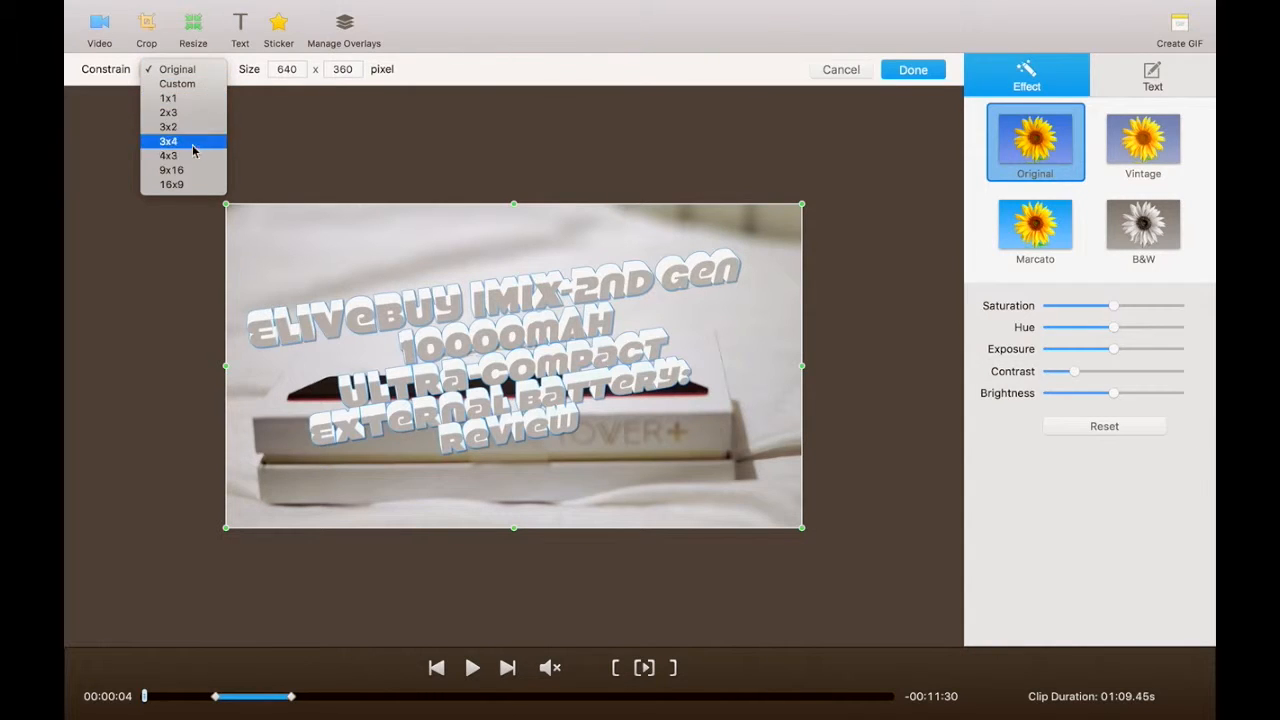
left_click(122, 74)
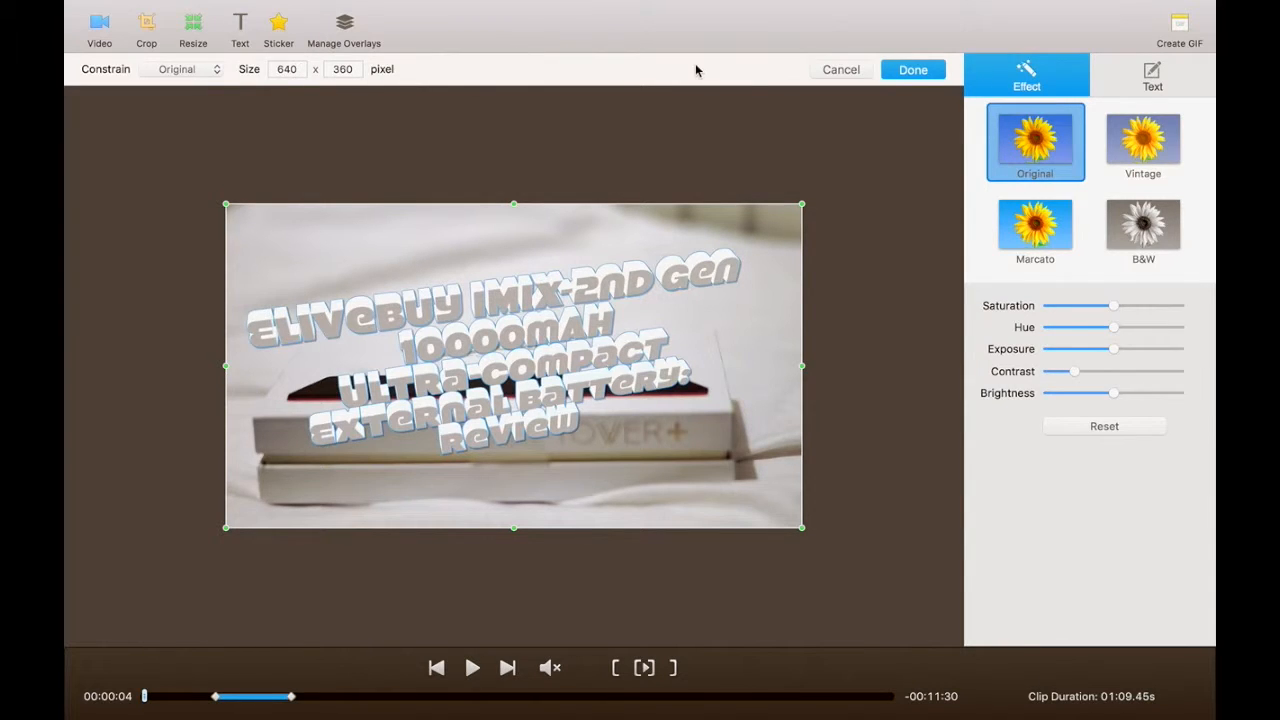
left_click(842, 70)
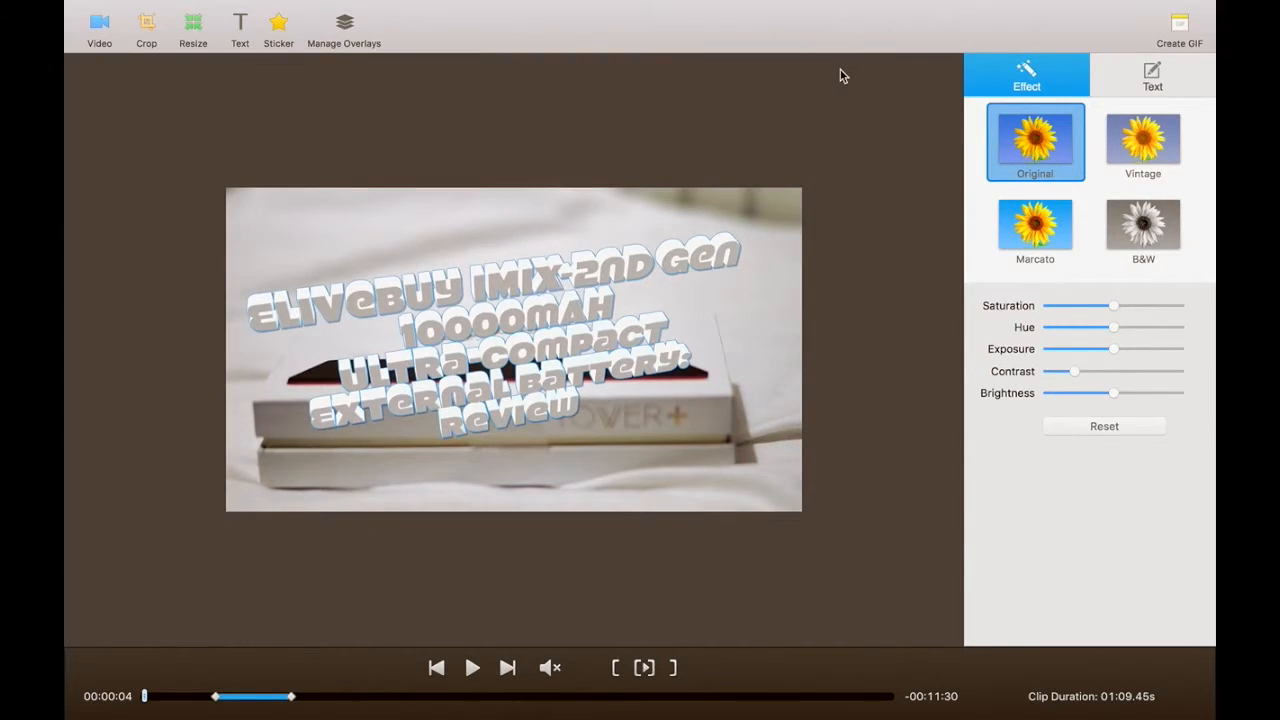
mouse_move(459, 5)
left_click(193, 57)
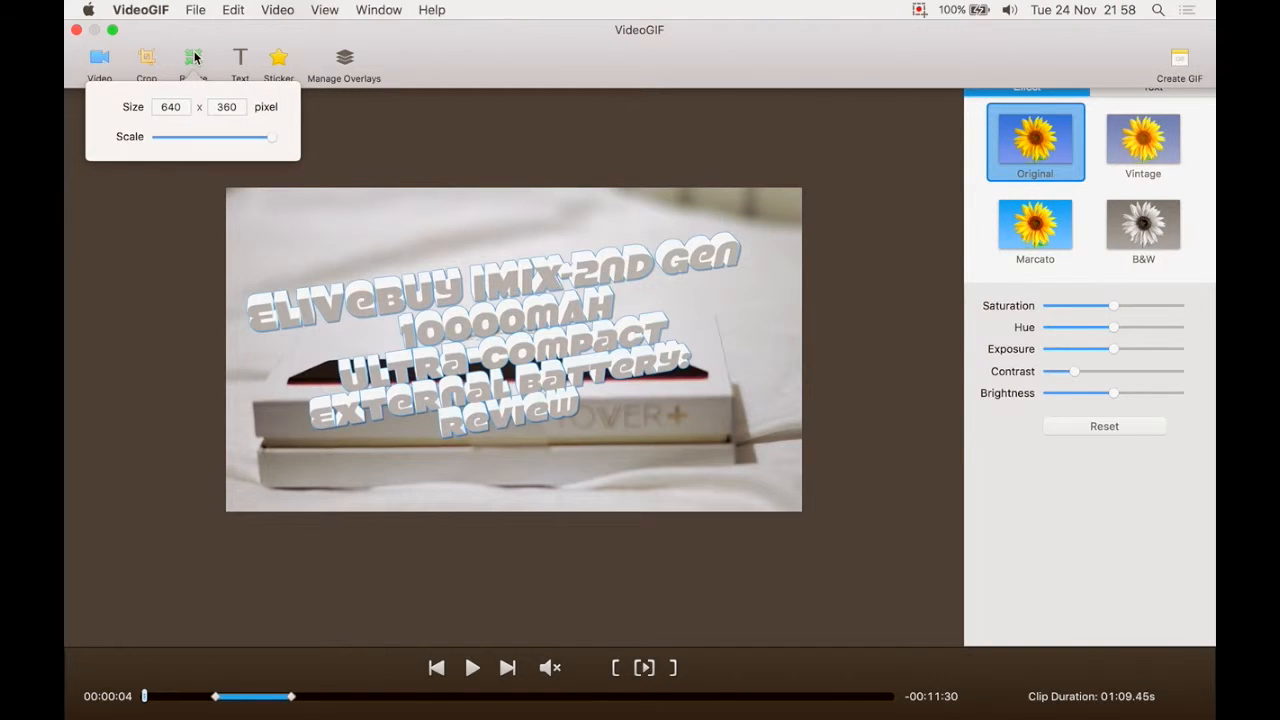
left_click_drag(270, 132, 306, 117)
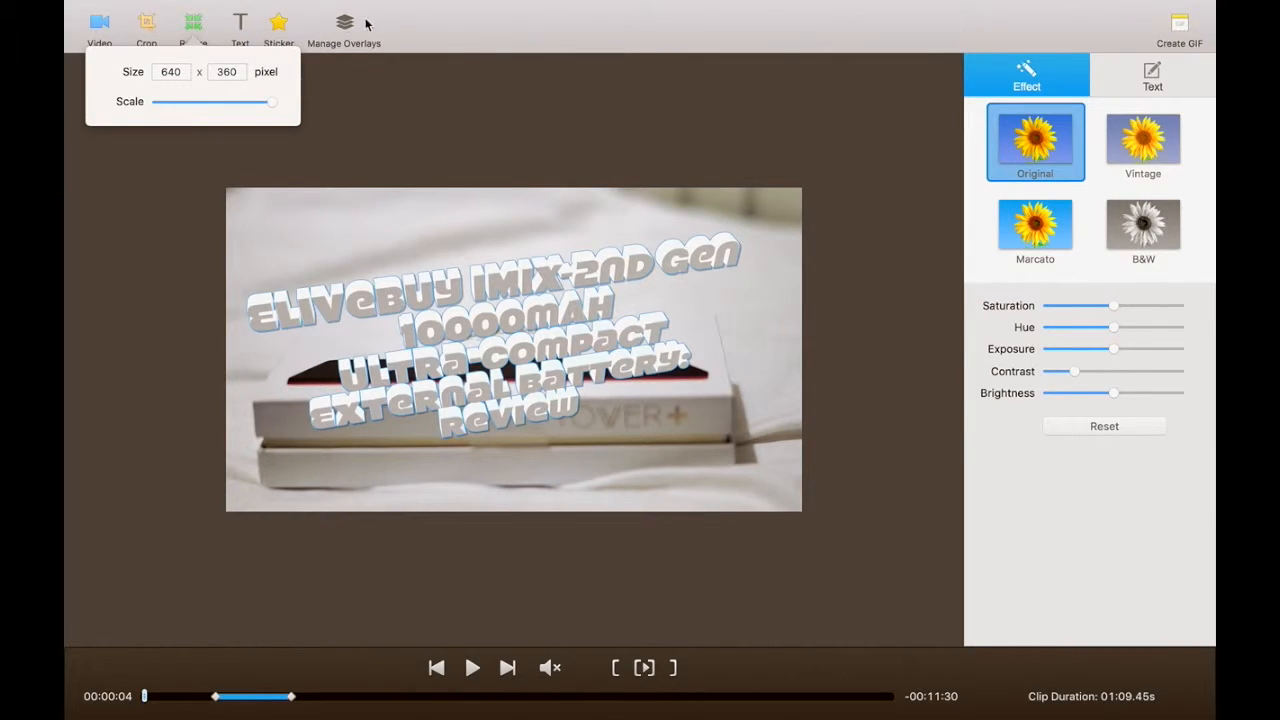
left_click(399, 35)
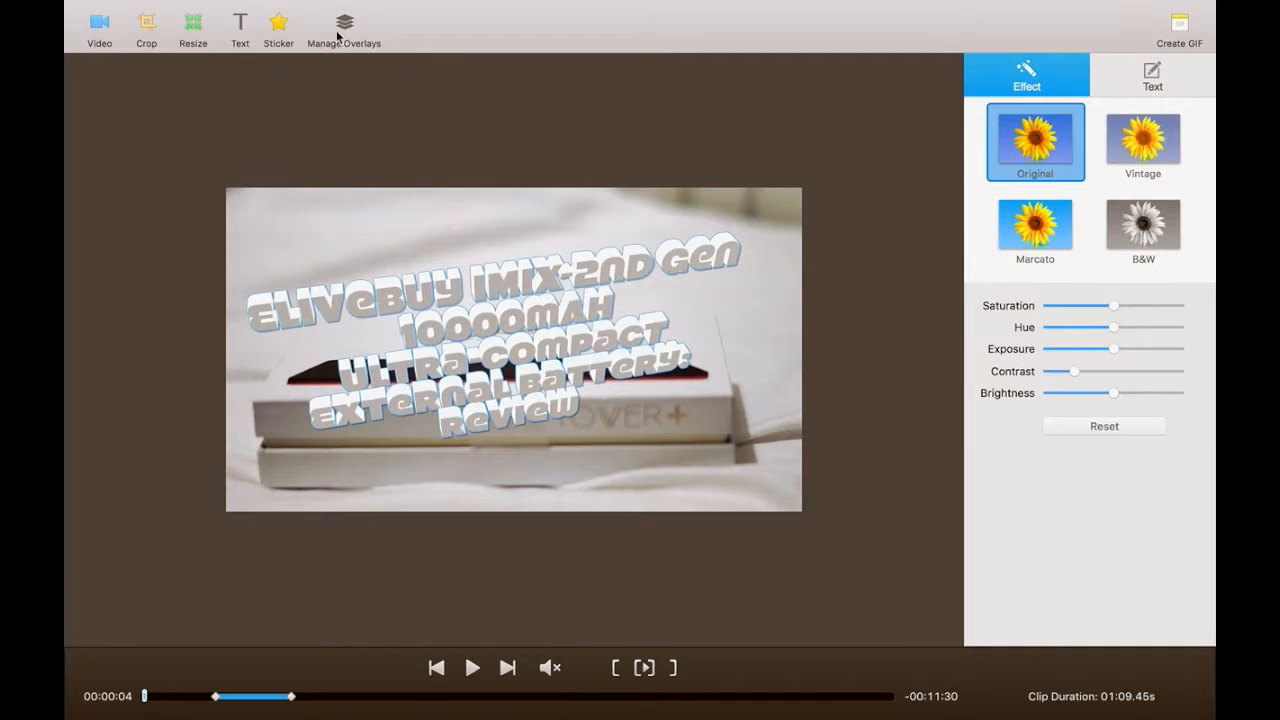
left_click(341, 30)
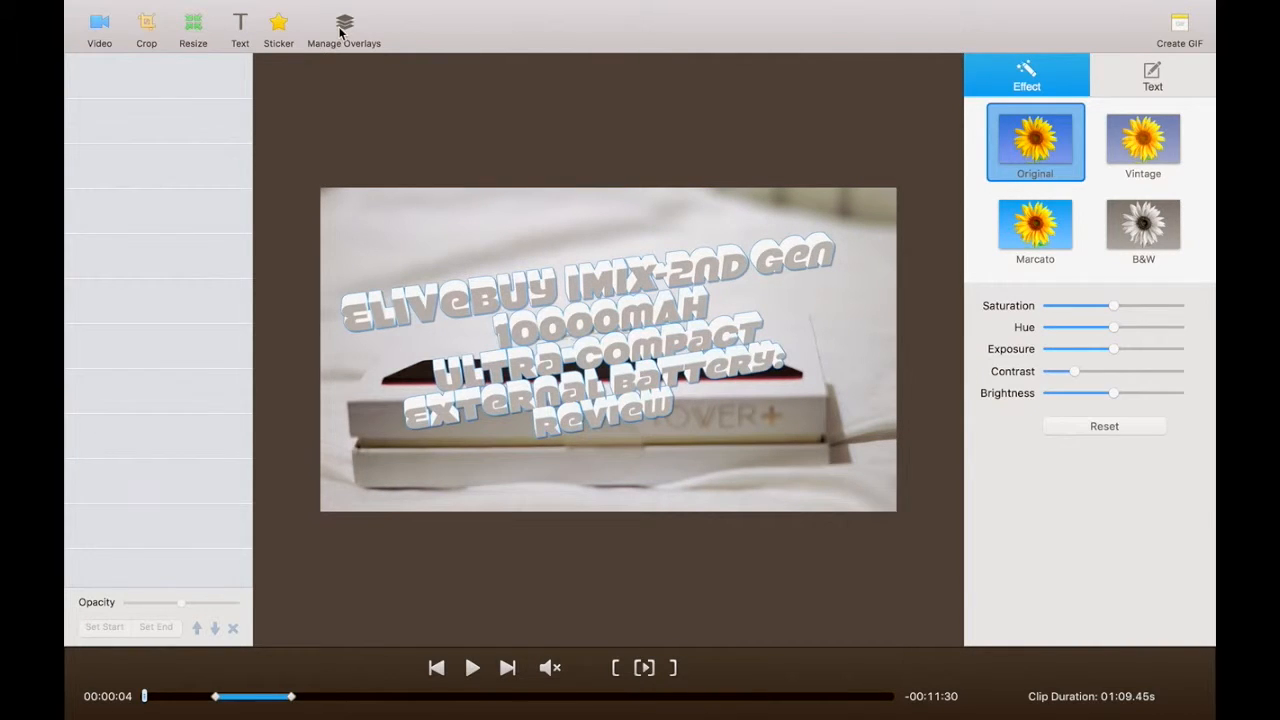
left_click(341, 30)
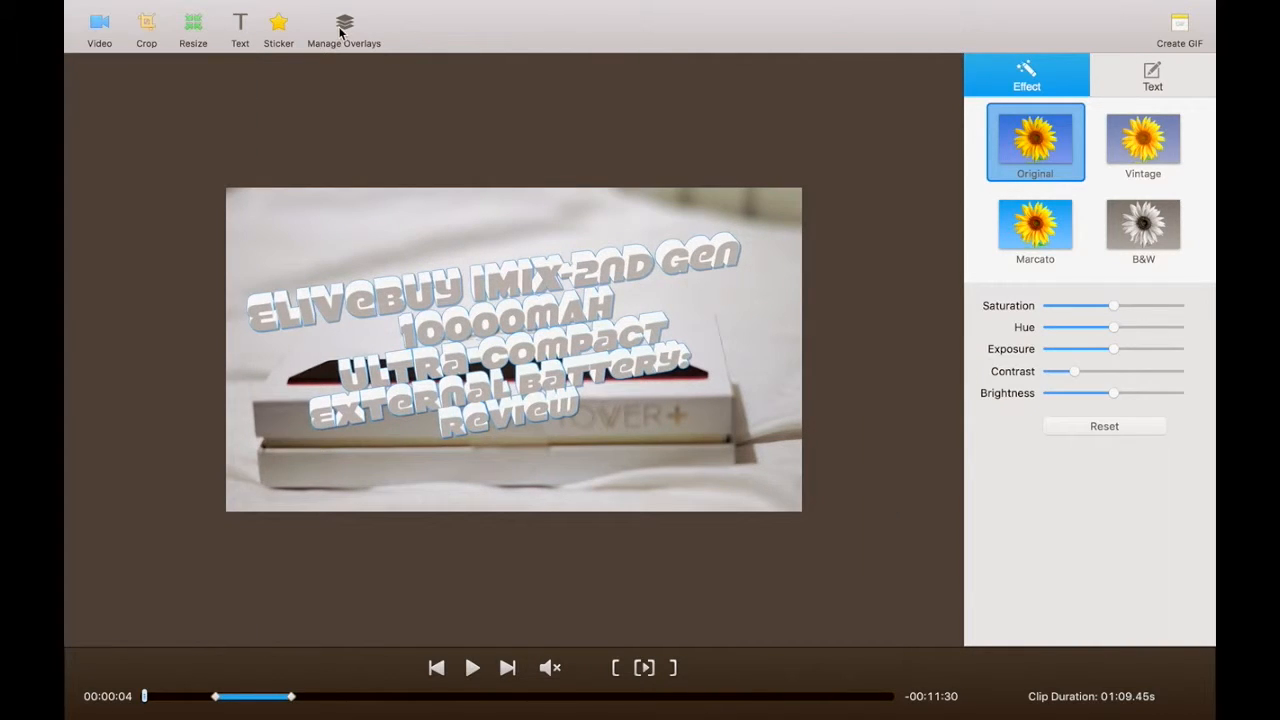
Find the power bank scene and set the clip to start at 00:04:06 and end at about 00:04:11
left_click(227, 697)
left_click(243, 697)
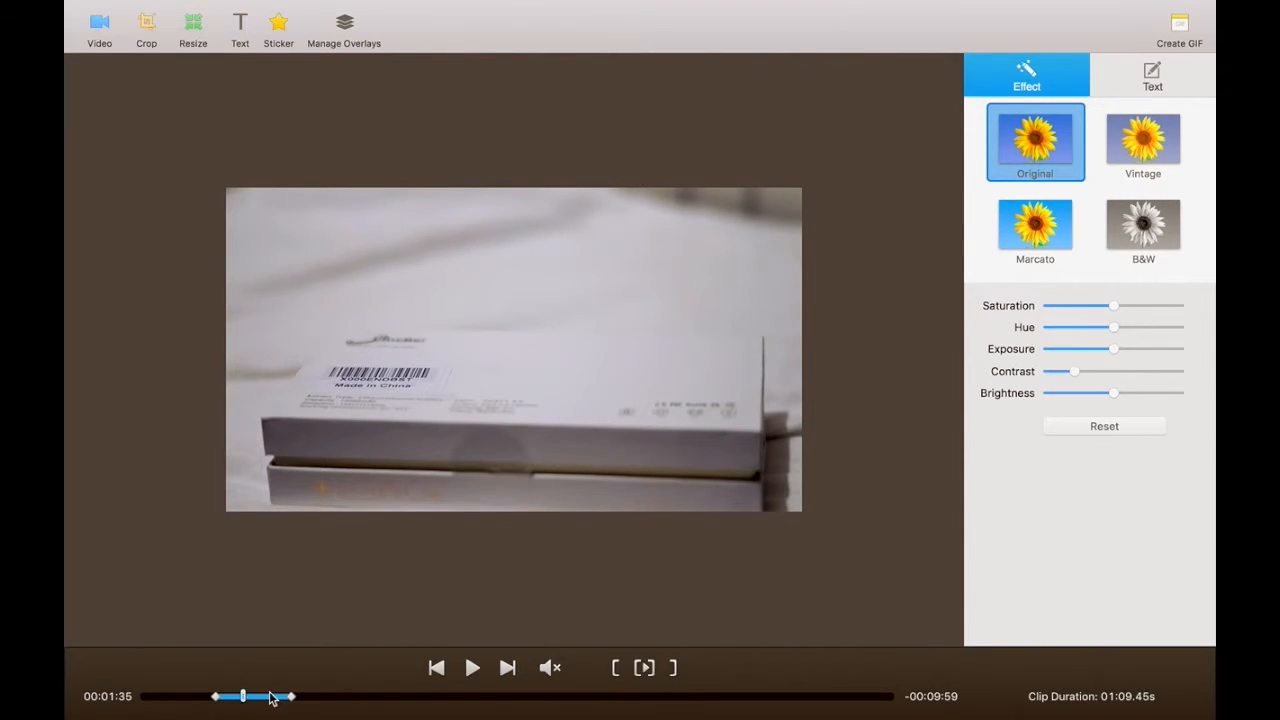
left_click(290, 697)
left_click(317, 697)
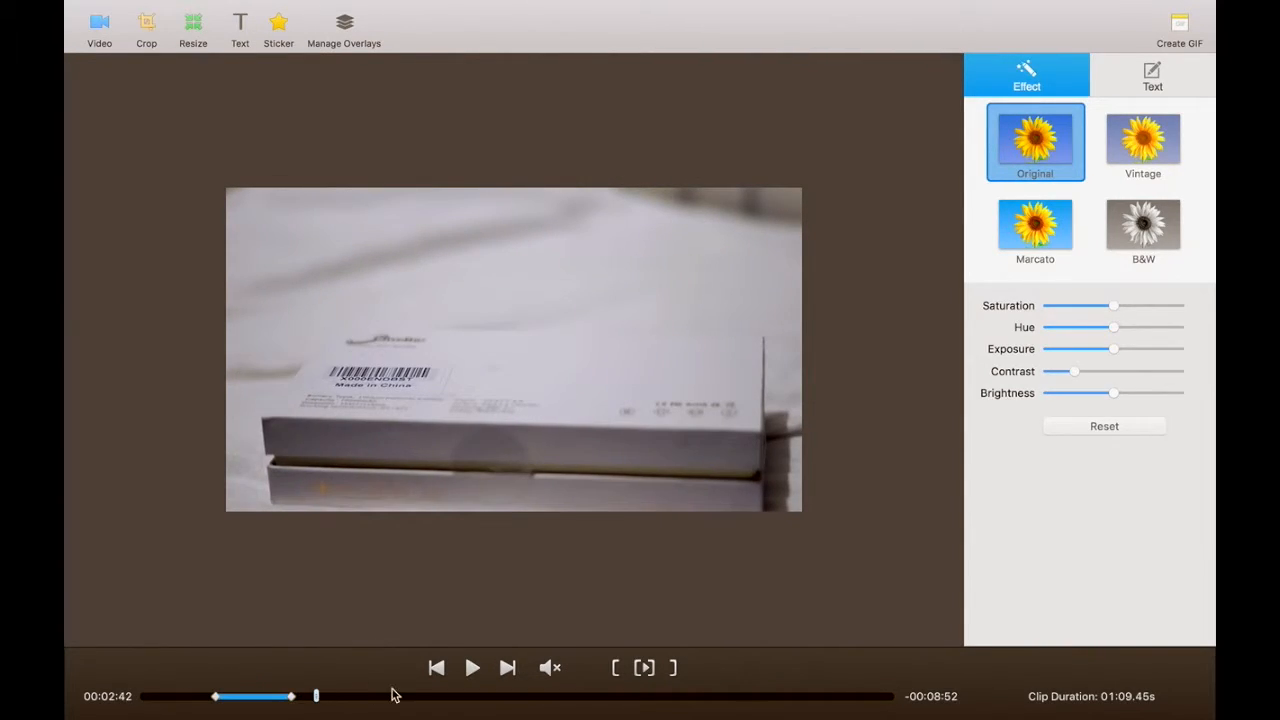
left_click(422, 697)
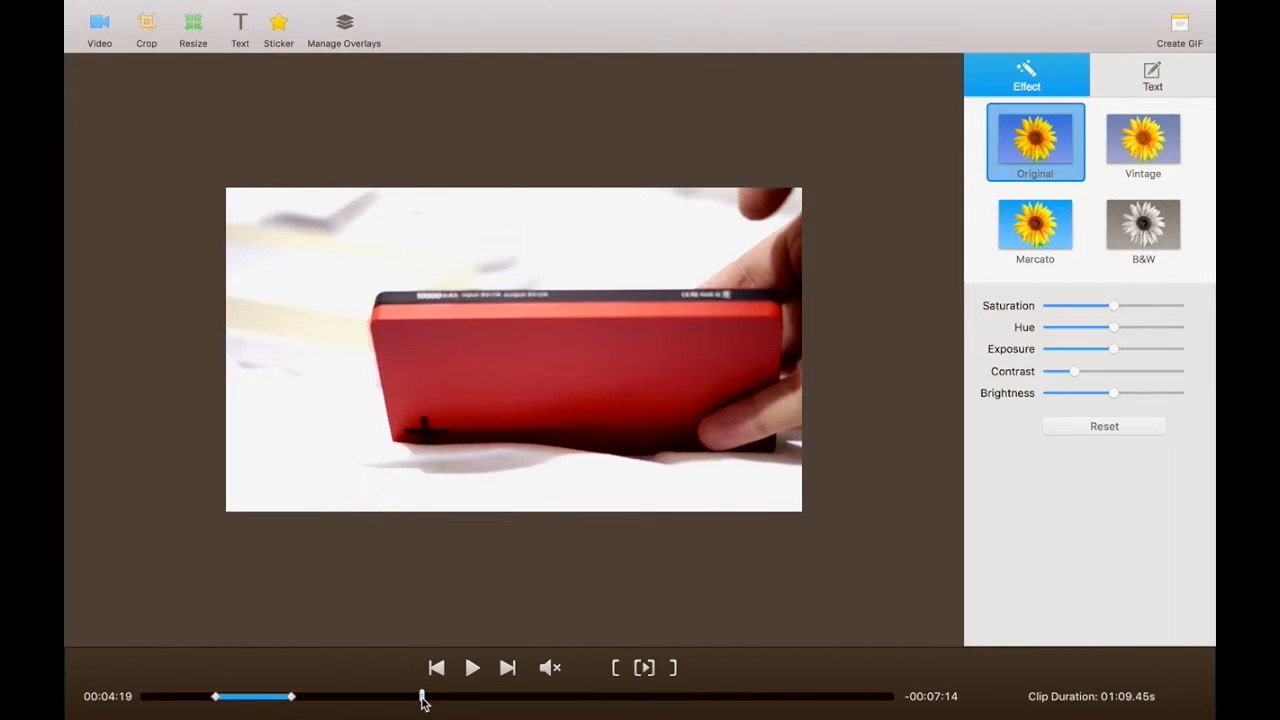
left_click(409, 698)
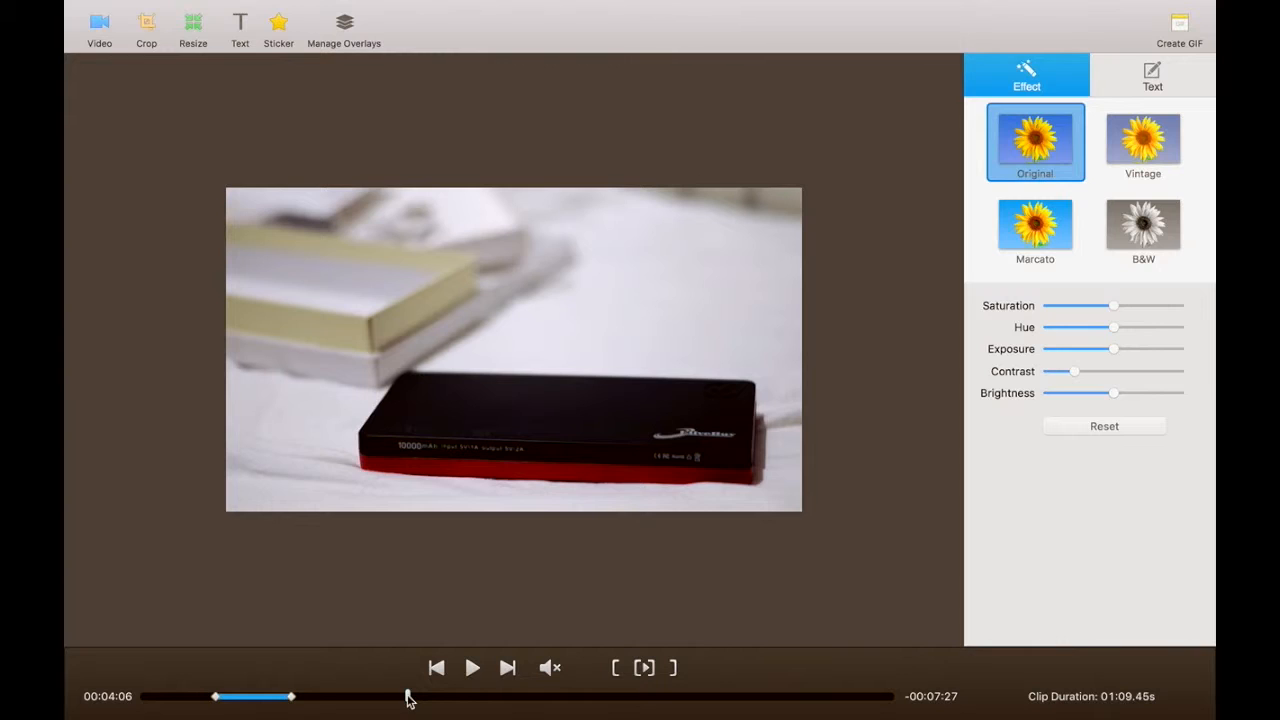
left_click(616, 674)
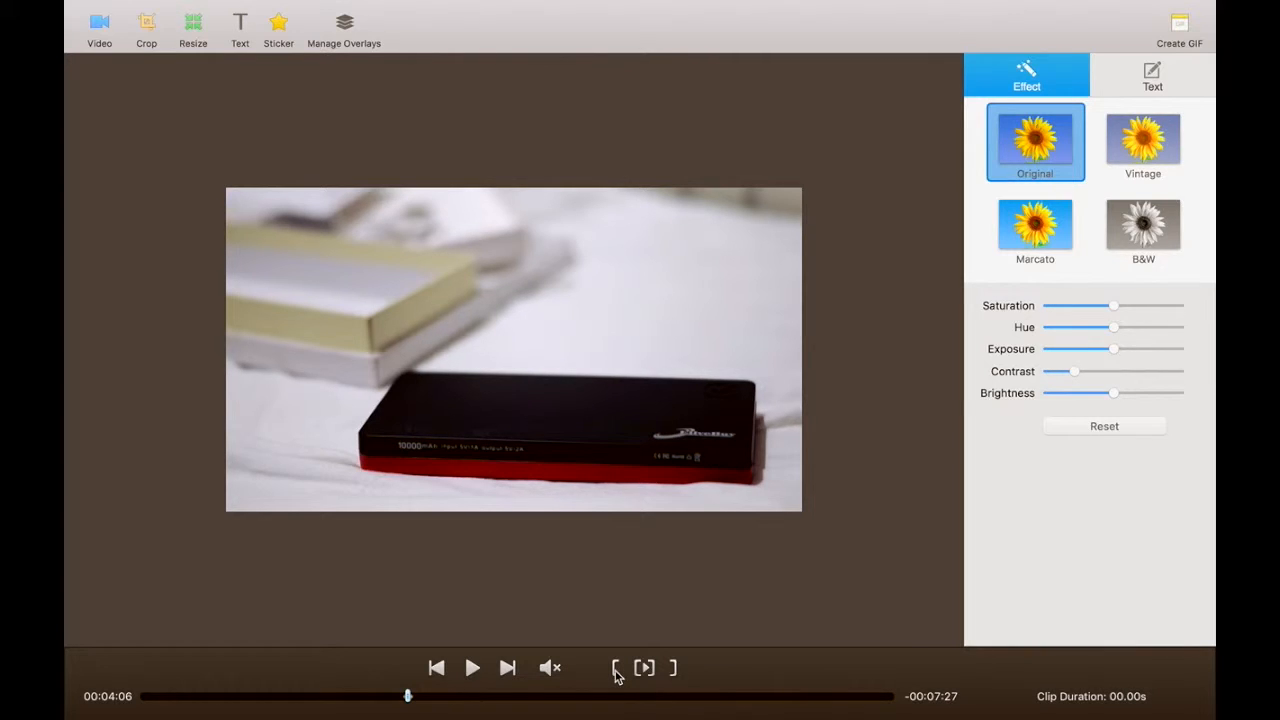
left_click(474, 668)
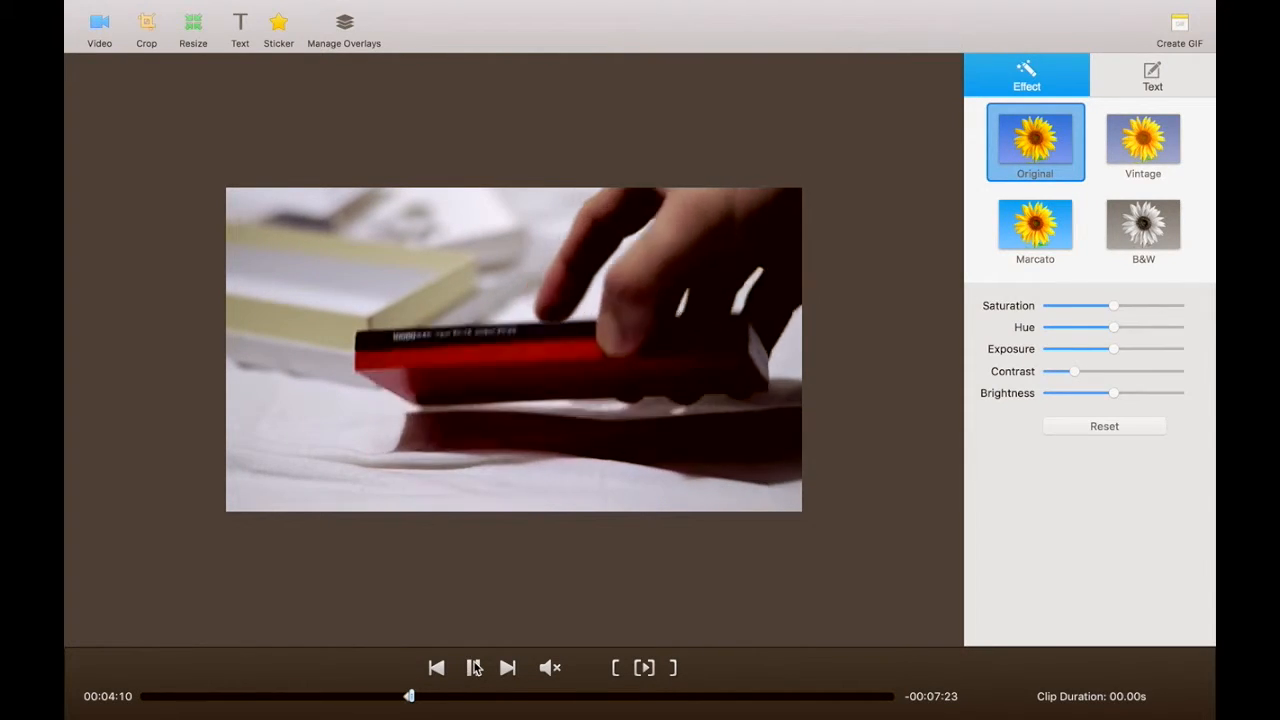
left_click(675, 668)
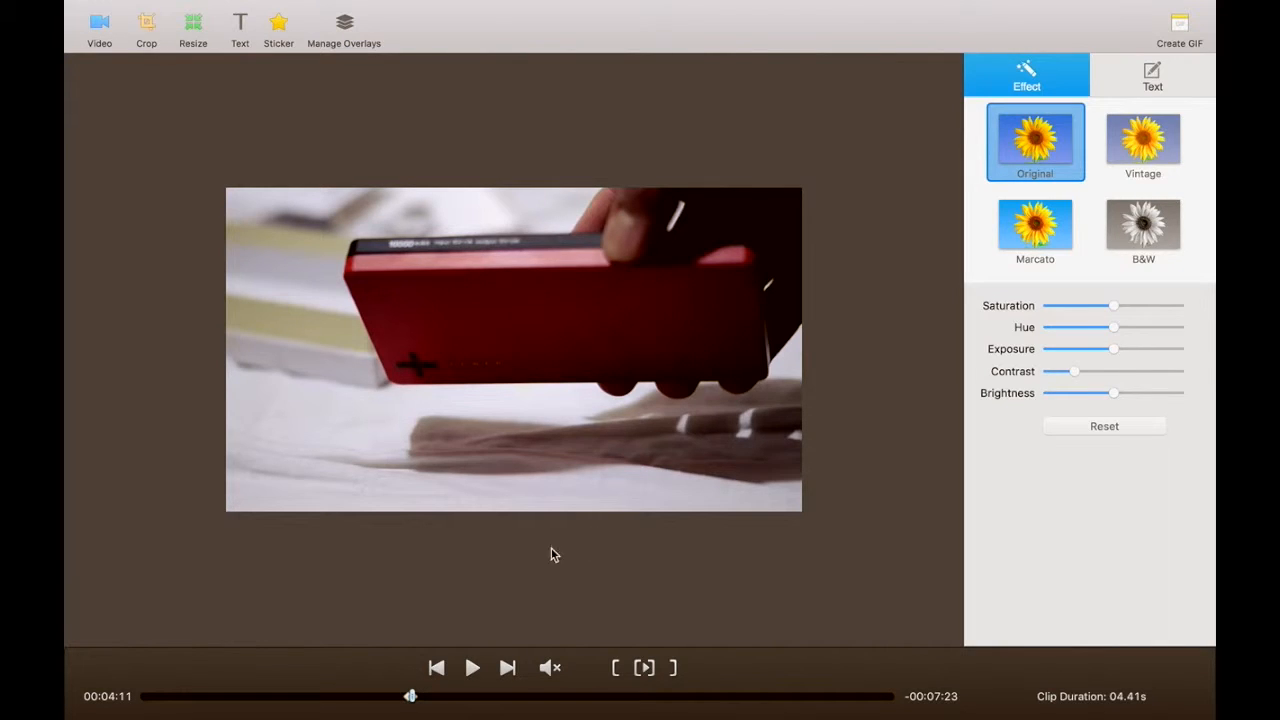
Preview the trimmed clip and step backward and forward through its frames around 00:04:09
left_click(646, 670)
left_click(646, 670)
left_click(437, 668)
left_click(437, 668)
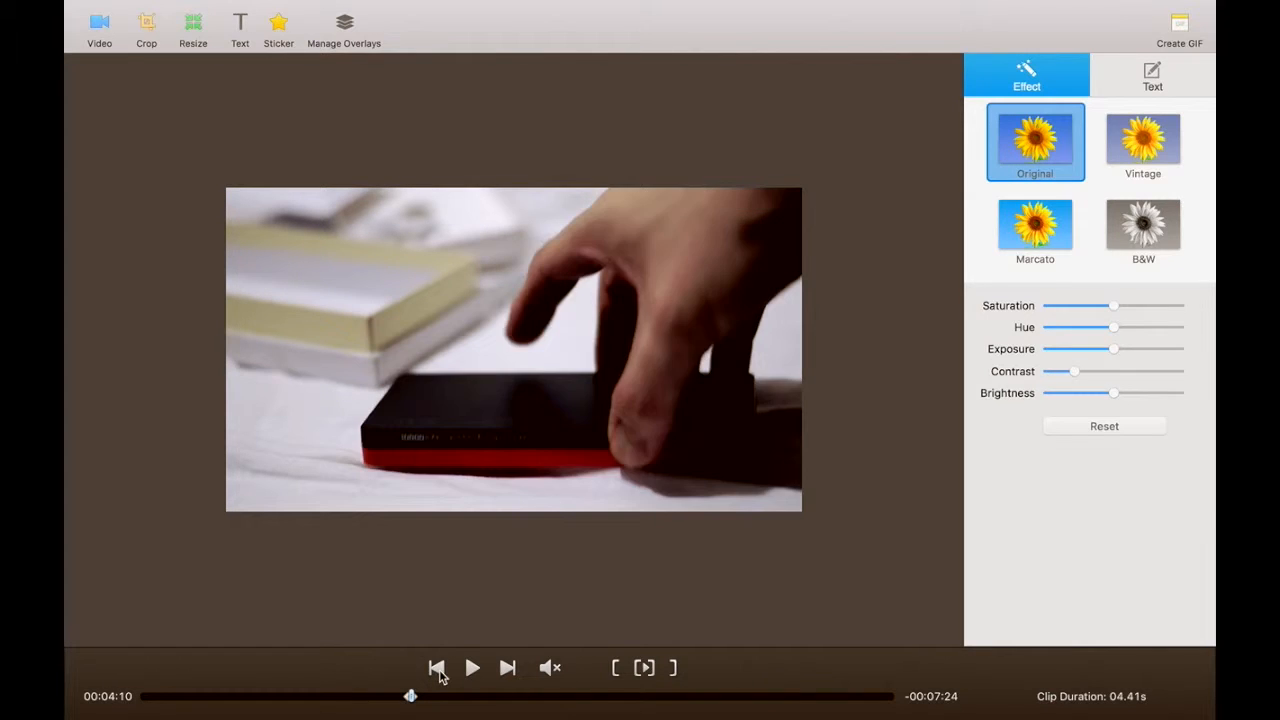
left_click(437, 668)
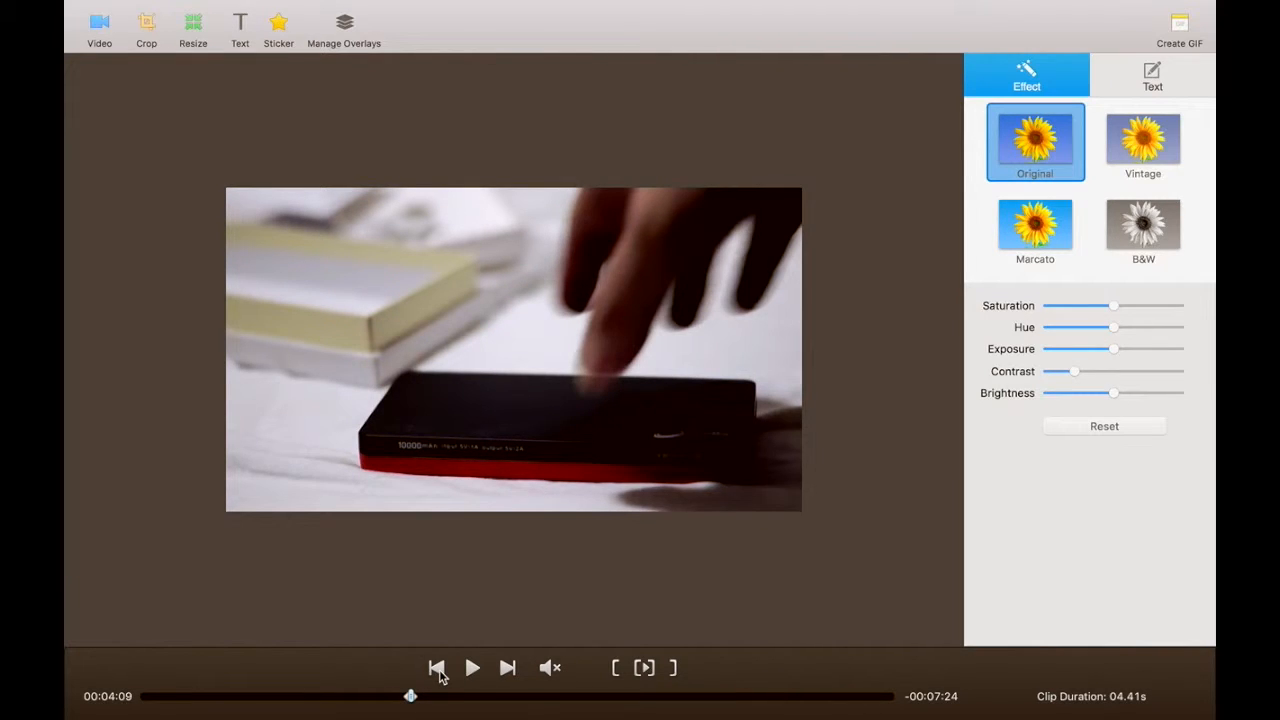
left_click(437, 668)
left_click(437, 668)
left_click(437, 668)
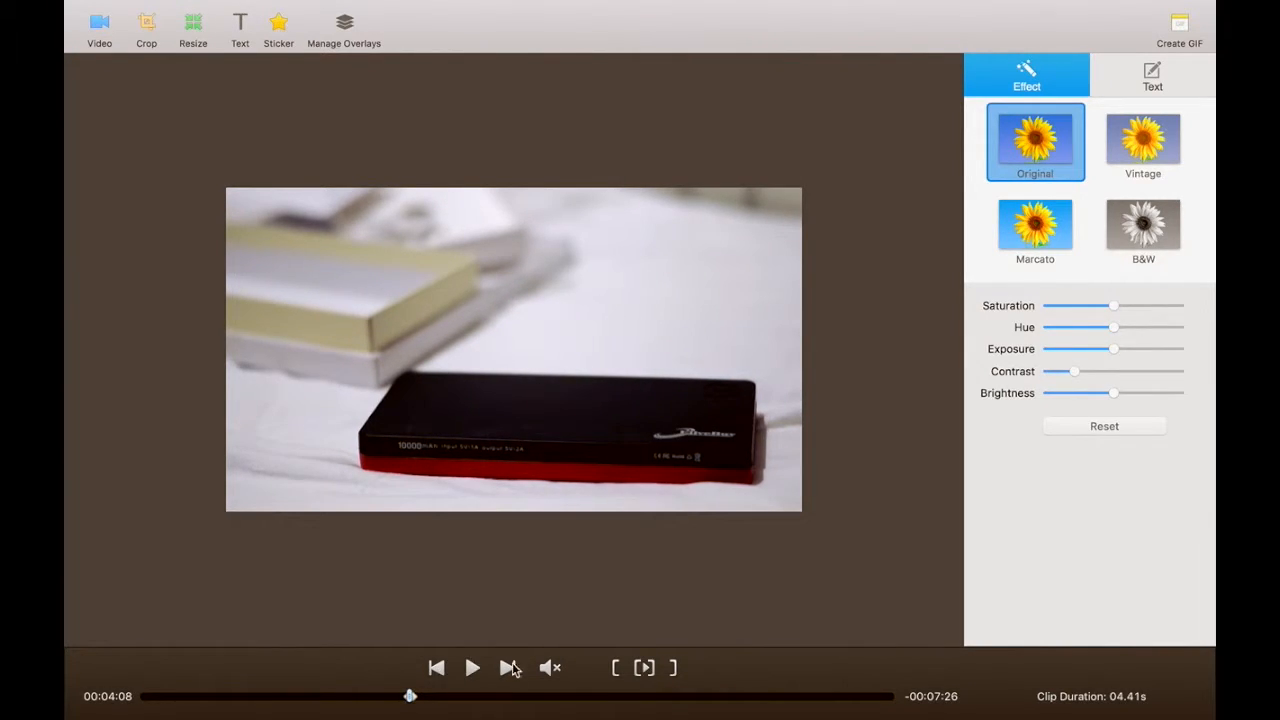
left_click(509, 669)
left_click(509, 669)
left_click(509, 669)
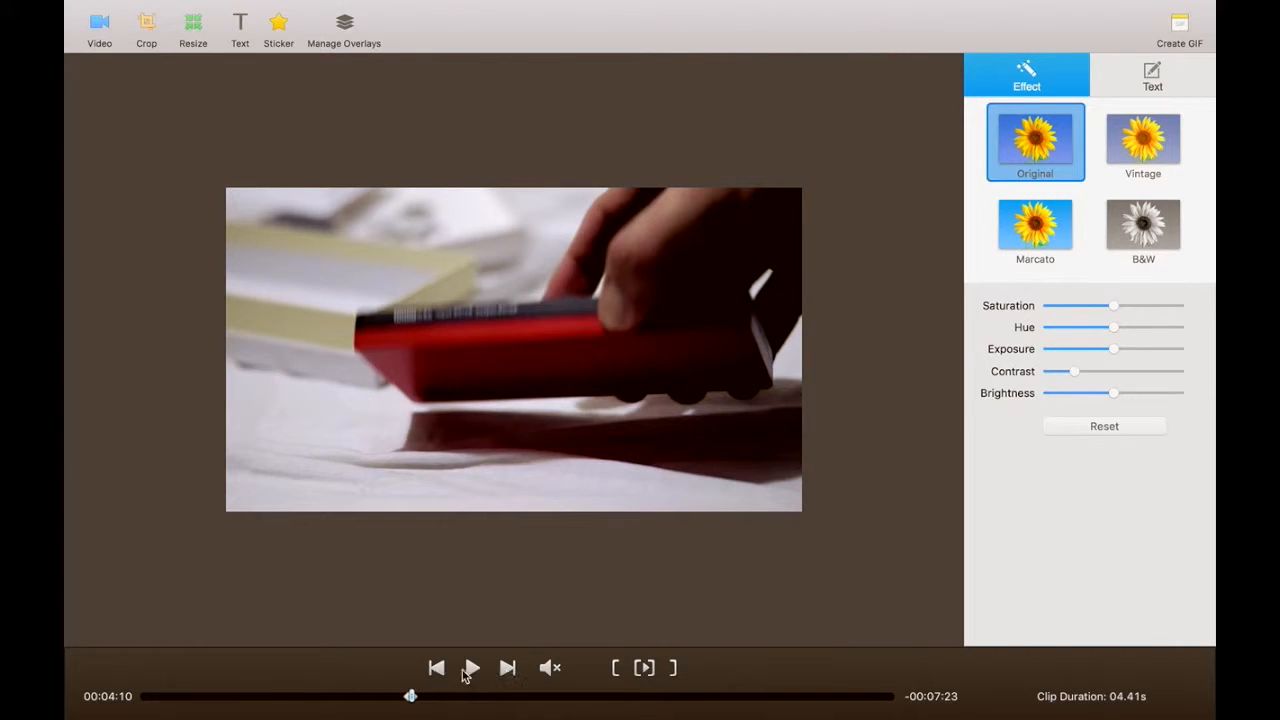
left_click(437, 668)
left_click(437, 668)
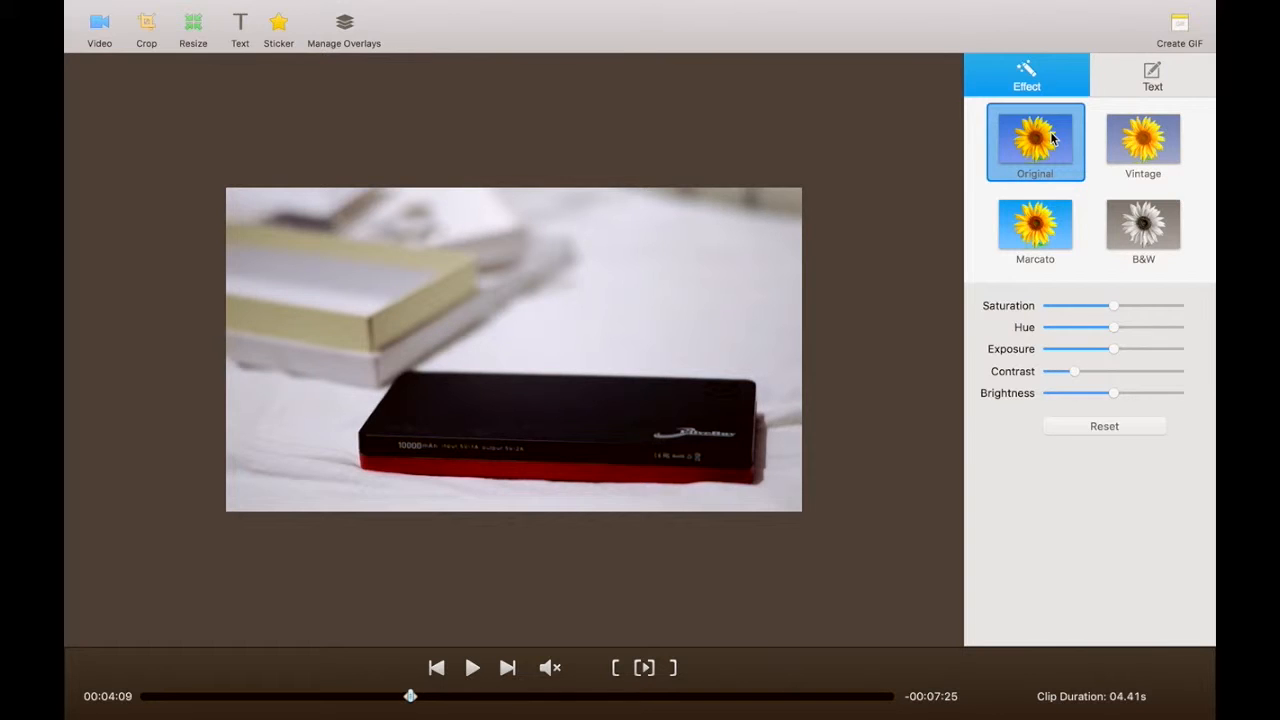
Try the Vintage, Marcato, Antique, Pop, B&W and Redden effects on the clip and return to Original
left_click(1148, 158)
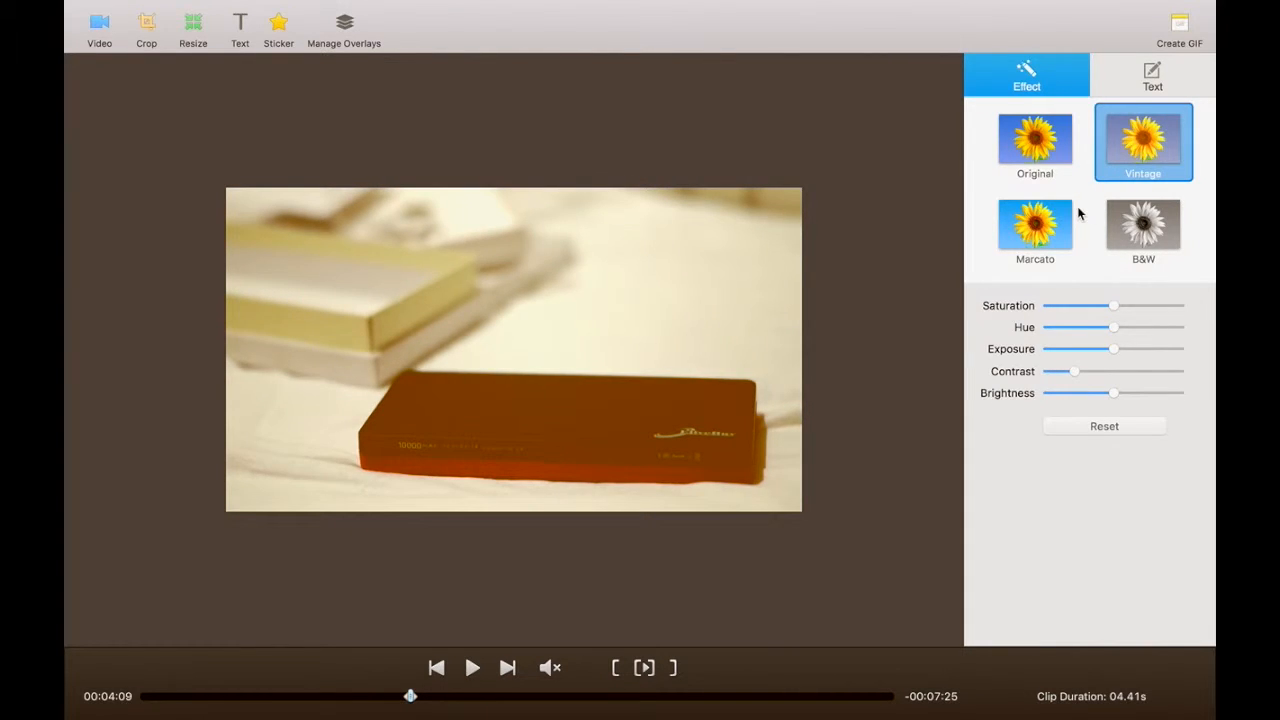
left_click(1030, 248)
scroll(1026, 248, "down", 1)
scroll(1026, 243, "down", 1)
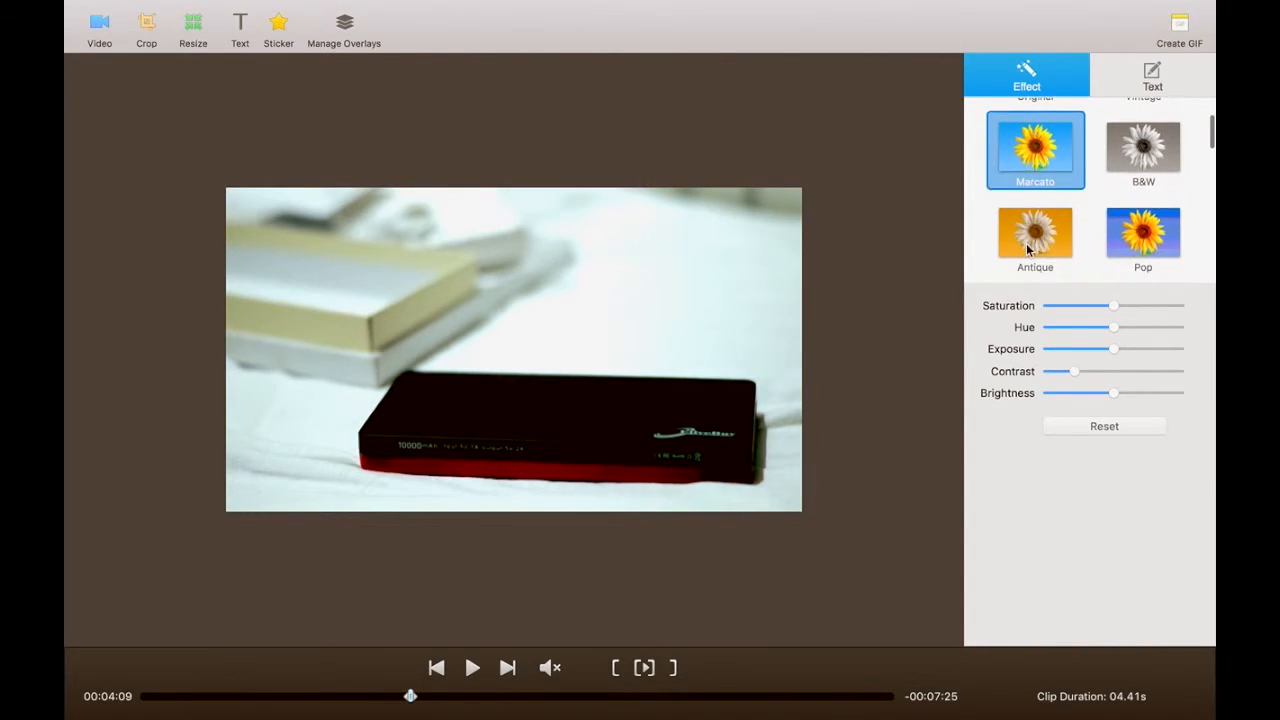
left_click(1030, 248)
left_click(1160, 252)
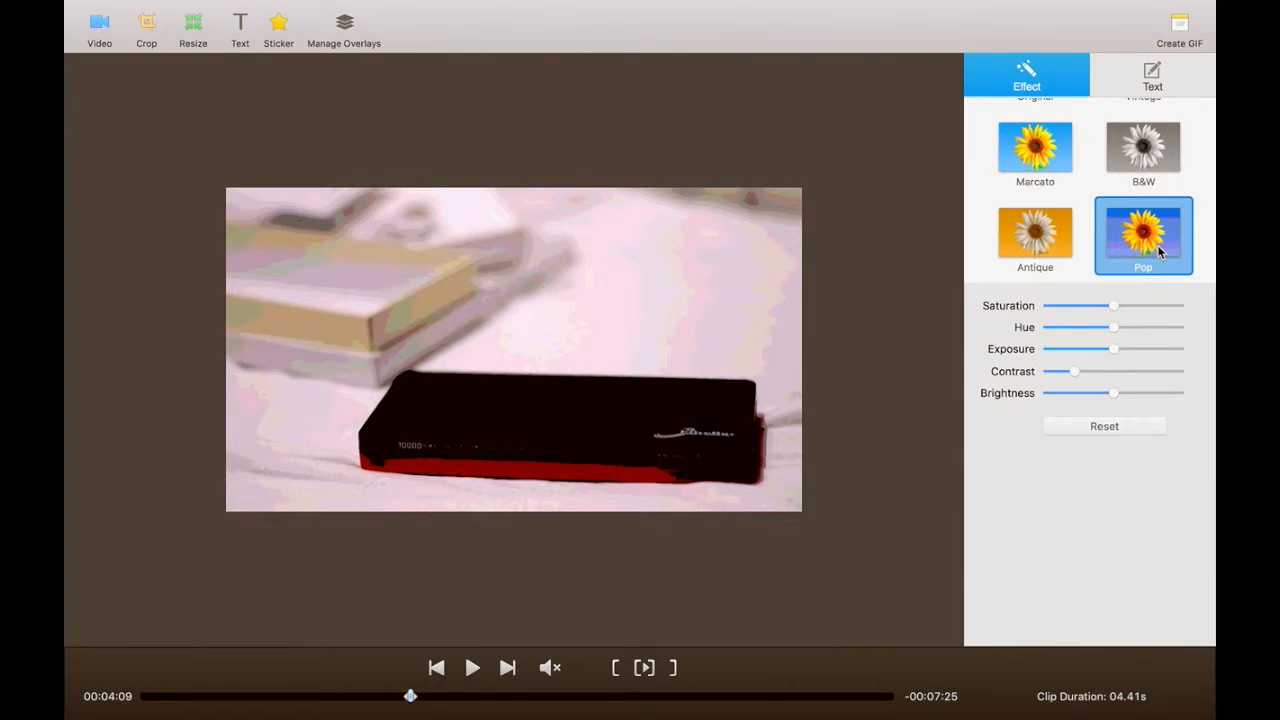
scroll(1078, 212, "up", 1)
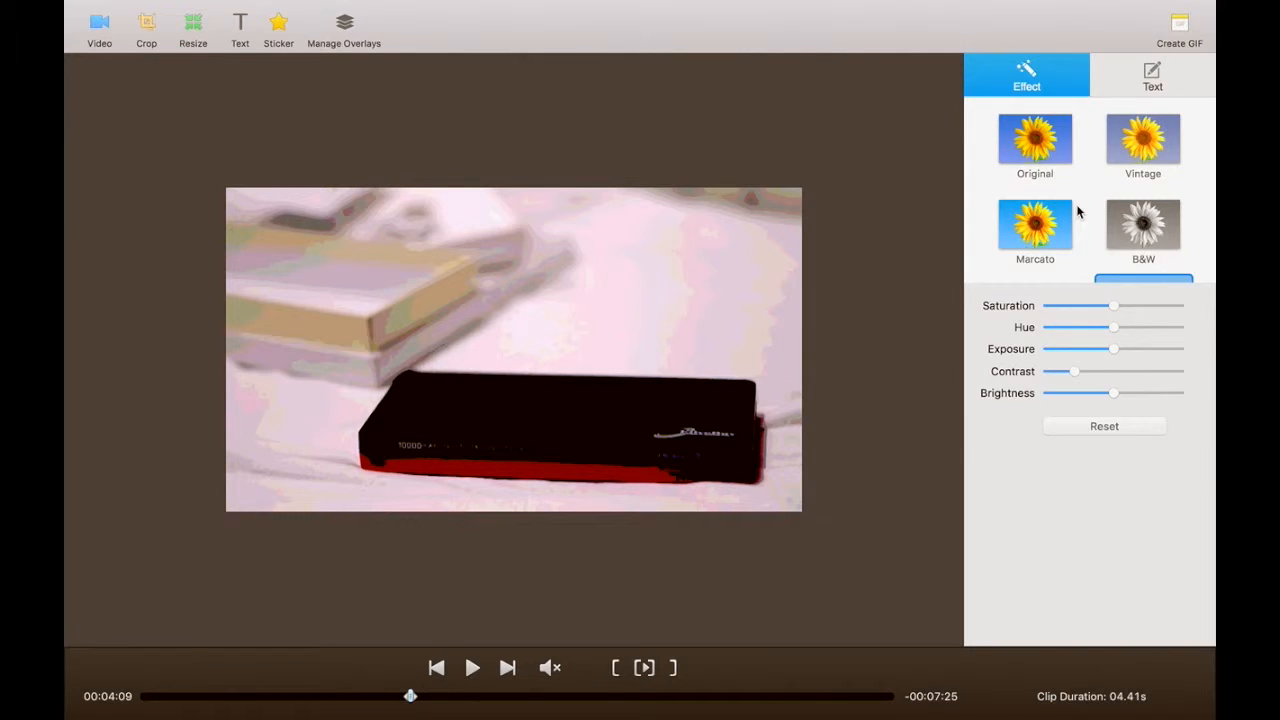
left_click(1150, 230)
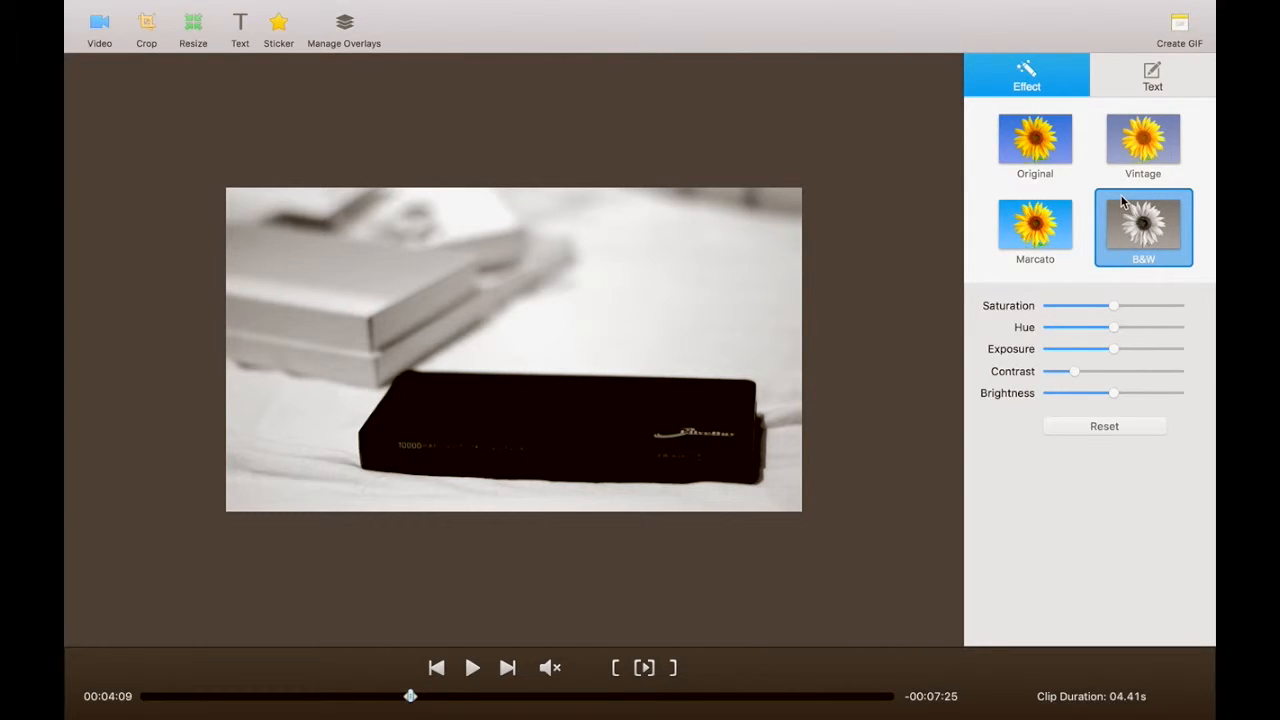
scroll(1122, 202, "down", 8)
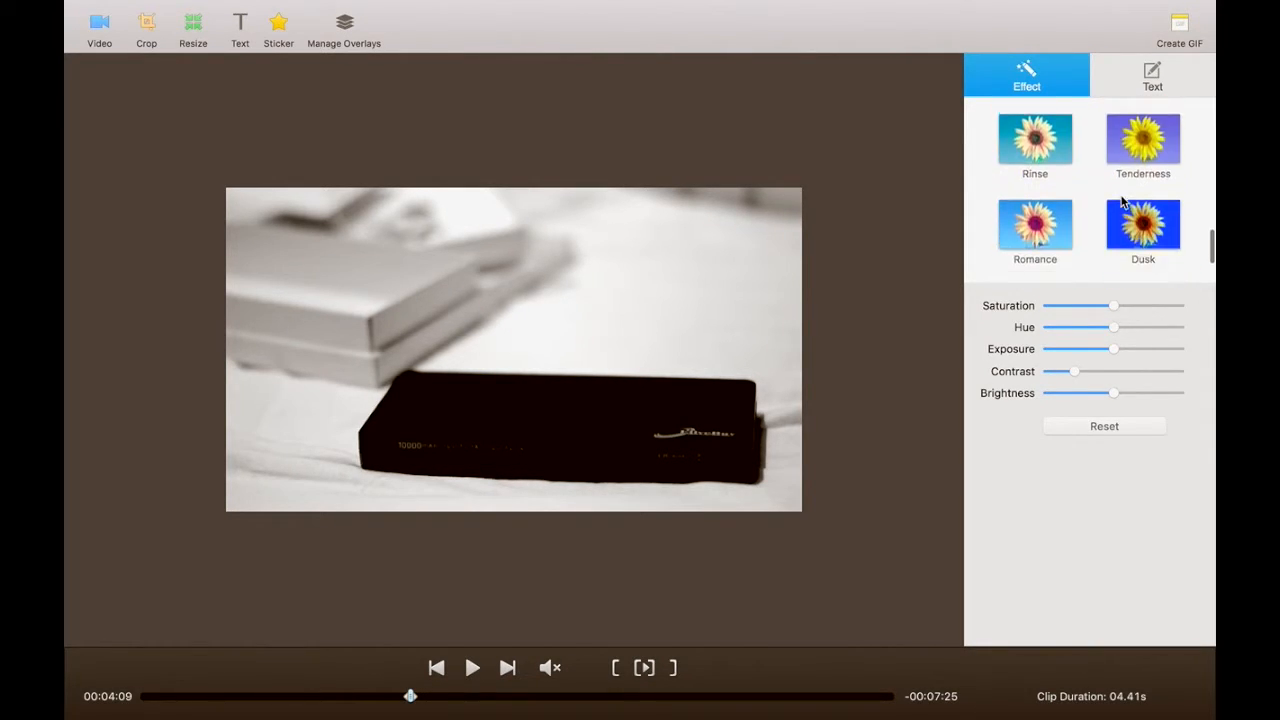
left_click(1046, 236)
left_click(1158, 238)
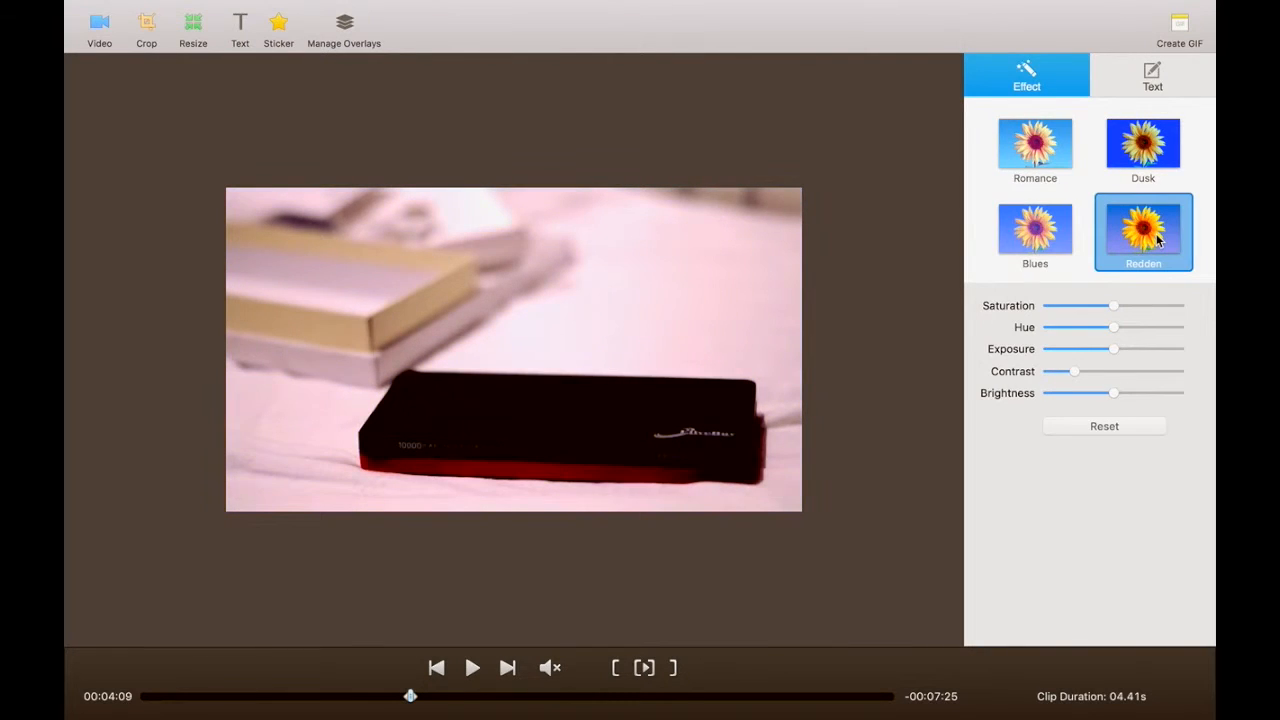
scroll(1158, 238, "up", 9)
left_click(1058, 153)
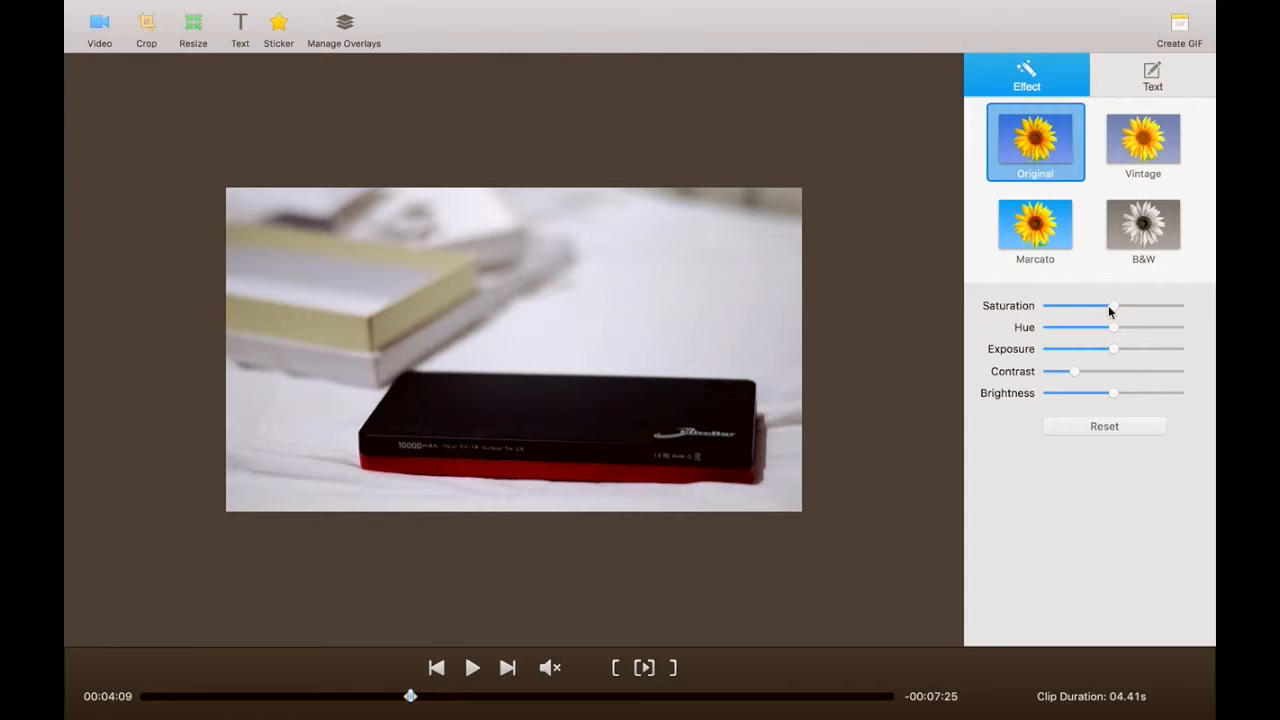
Raise the clip's saturation to nearly the maximum
left_click_drag(1113, 306, 1187, 310)
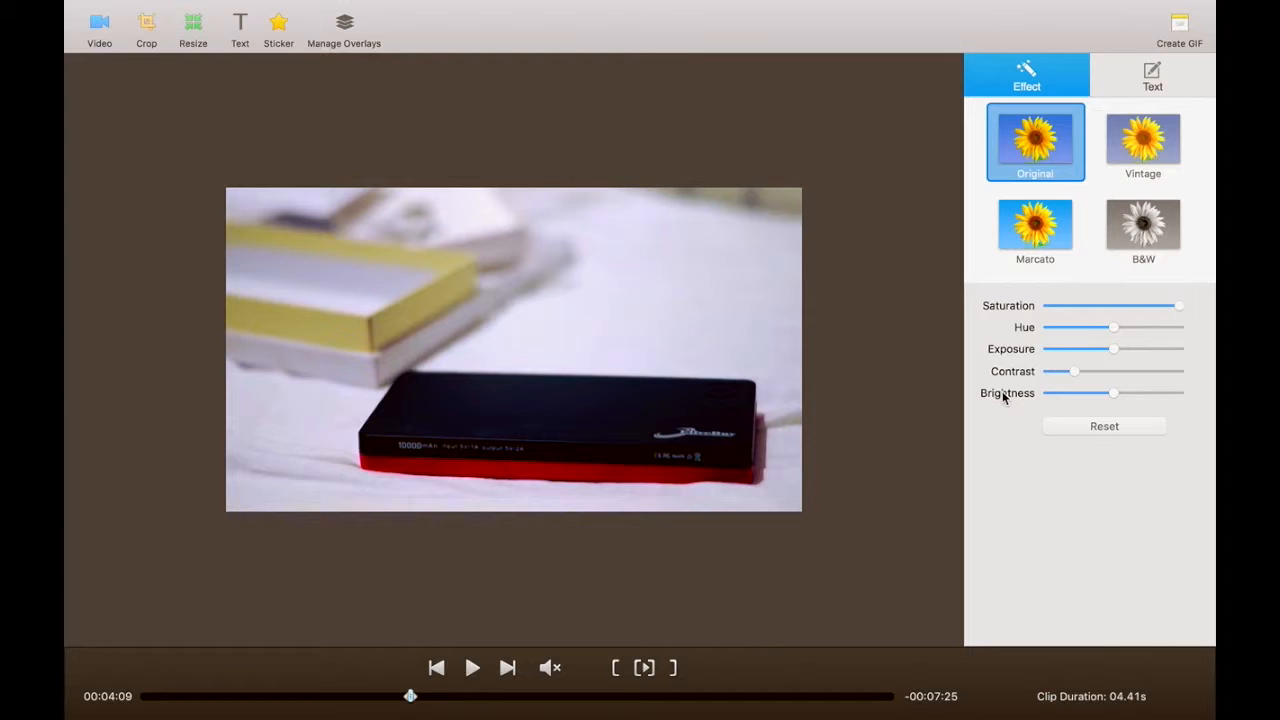
Examine the text properties area and browse the whole sticker collection without adding a sticker
left_click(1153, 78)
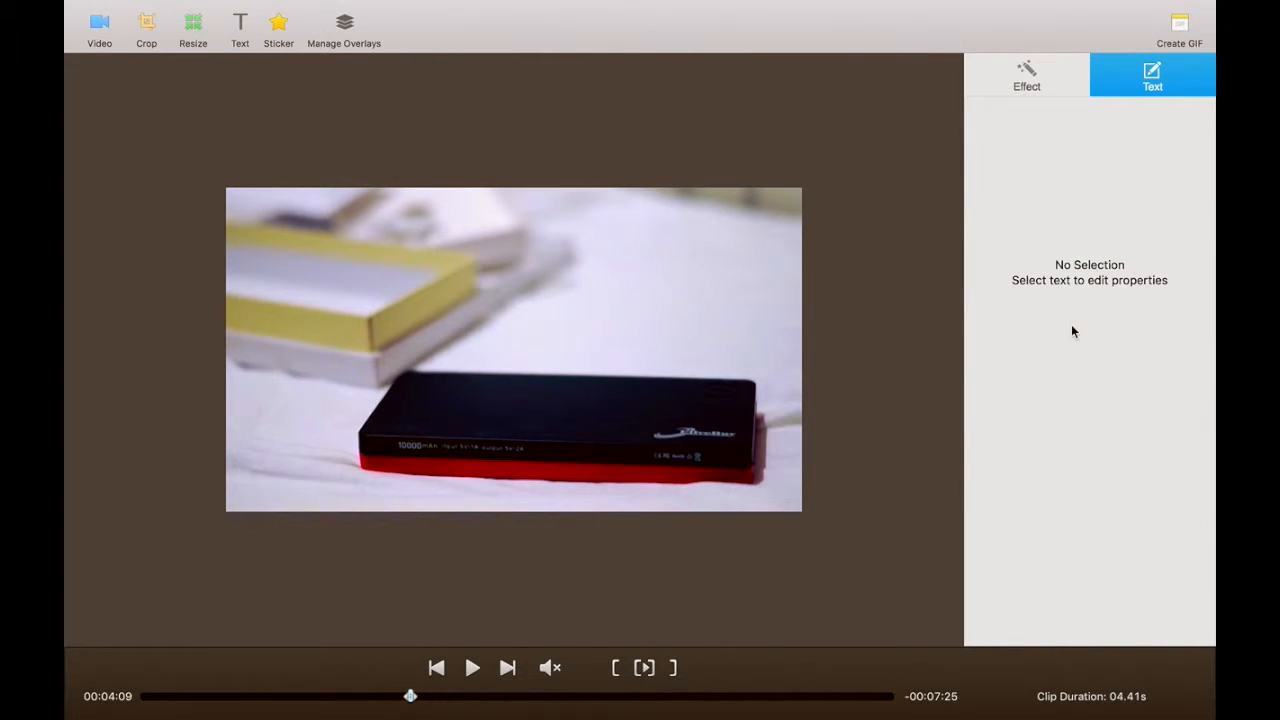
left_click(280, 24)
scroll(271, 270, "down", 5)
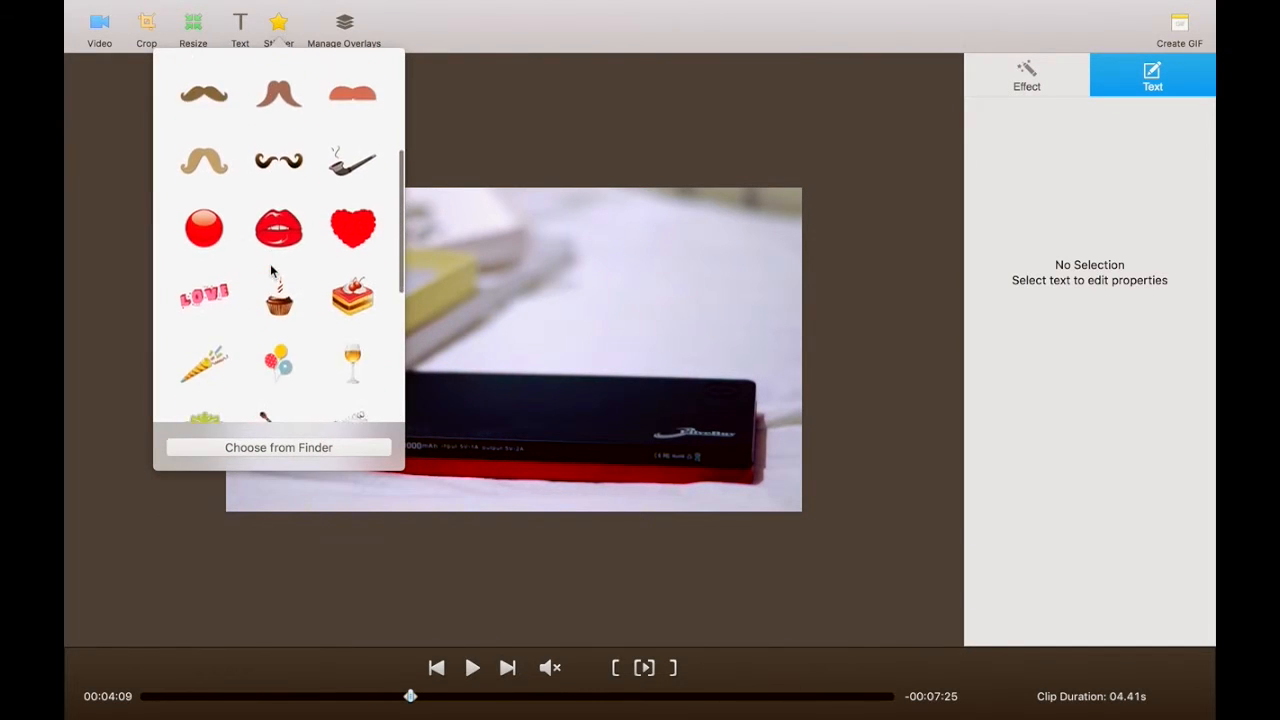
scroll(271, 270, "down", 5)
scroll(271, 270, "up", 10)
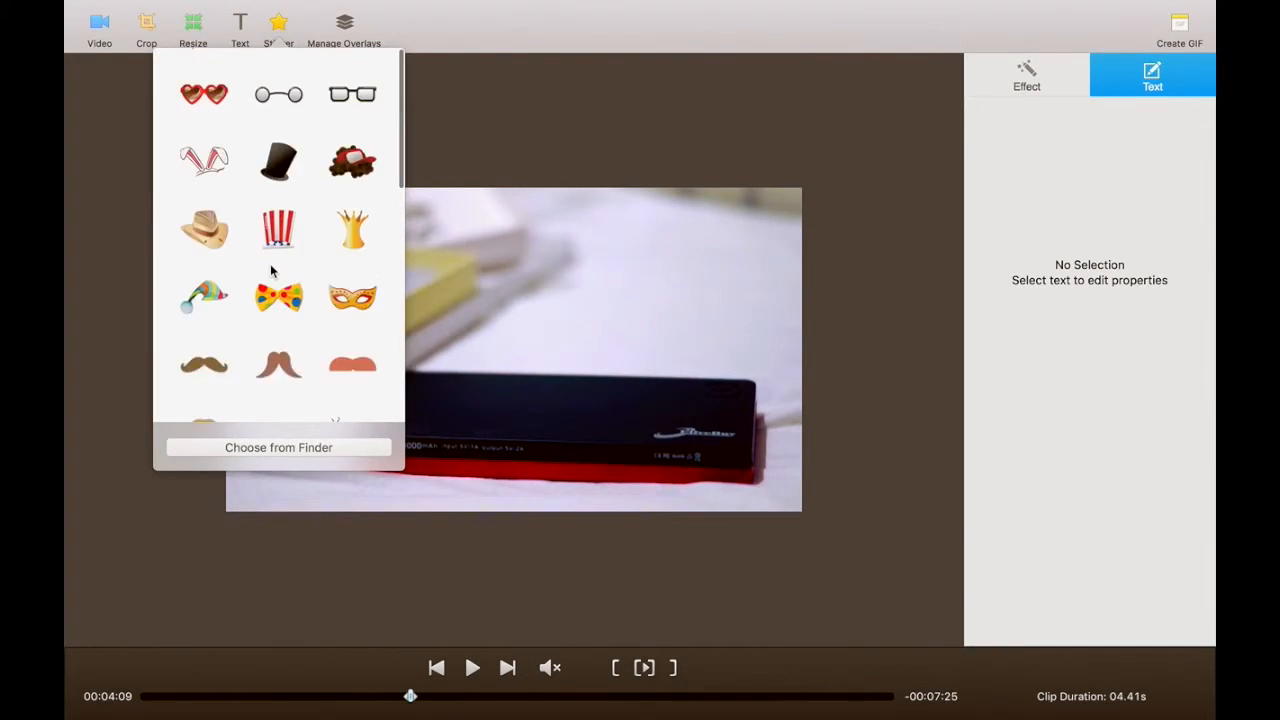
scroll(271, 270, "down", 2)
scroll(271, 268, "up", 1)
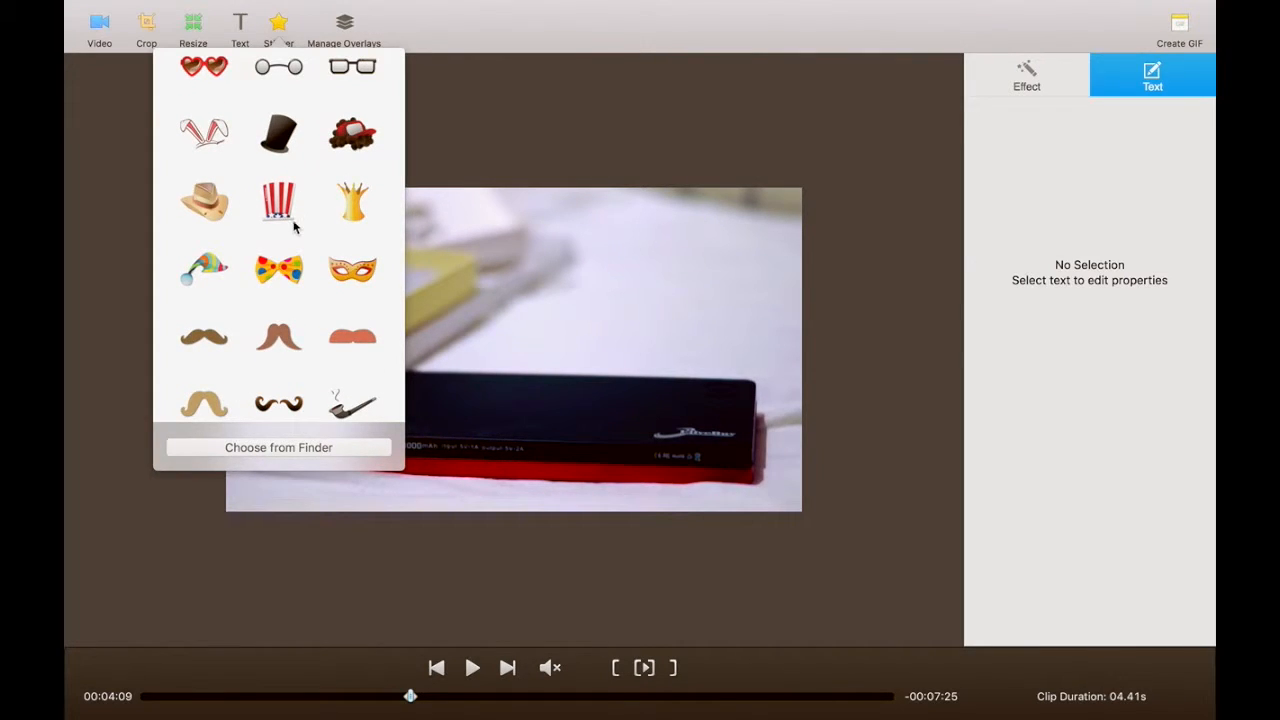
scroll(270, 175, "down", 2)
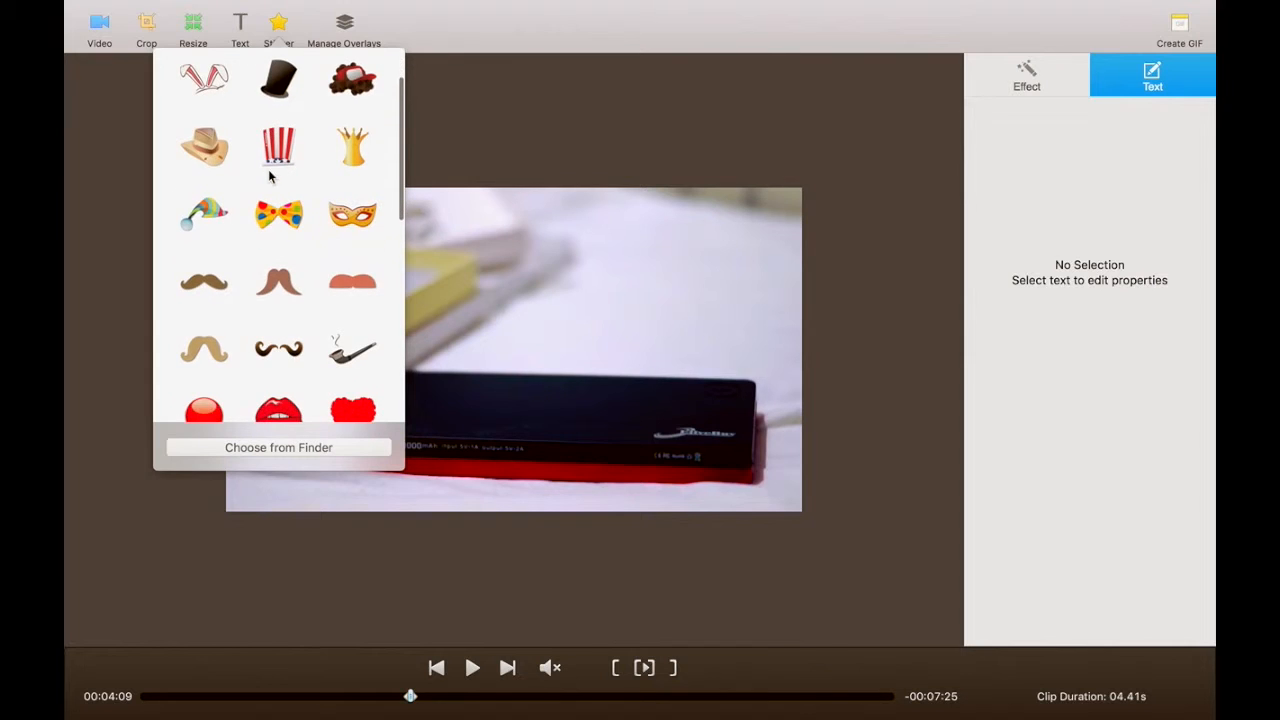
scroll(269, 177, "down", 5)
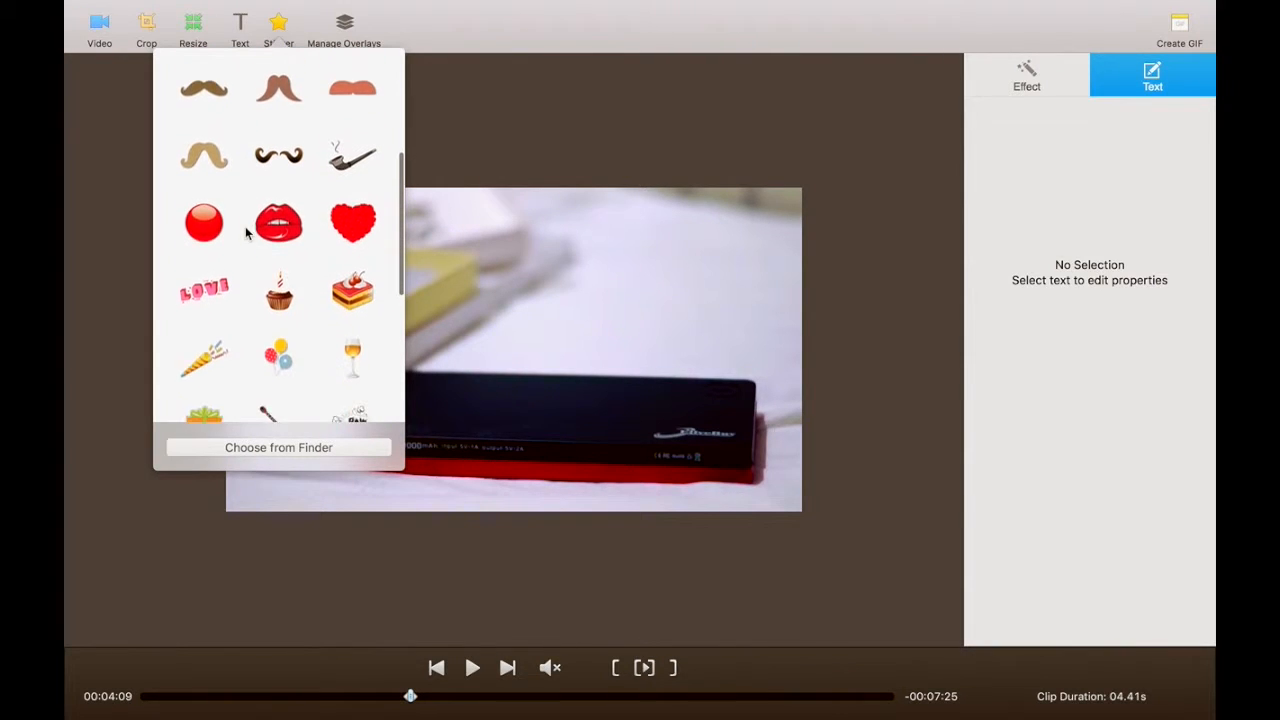
scroll(326, 214, "down", 2)
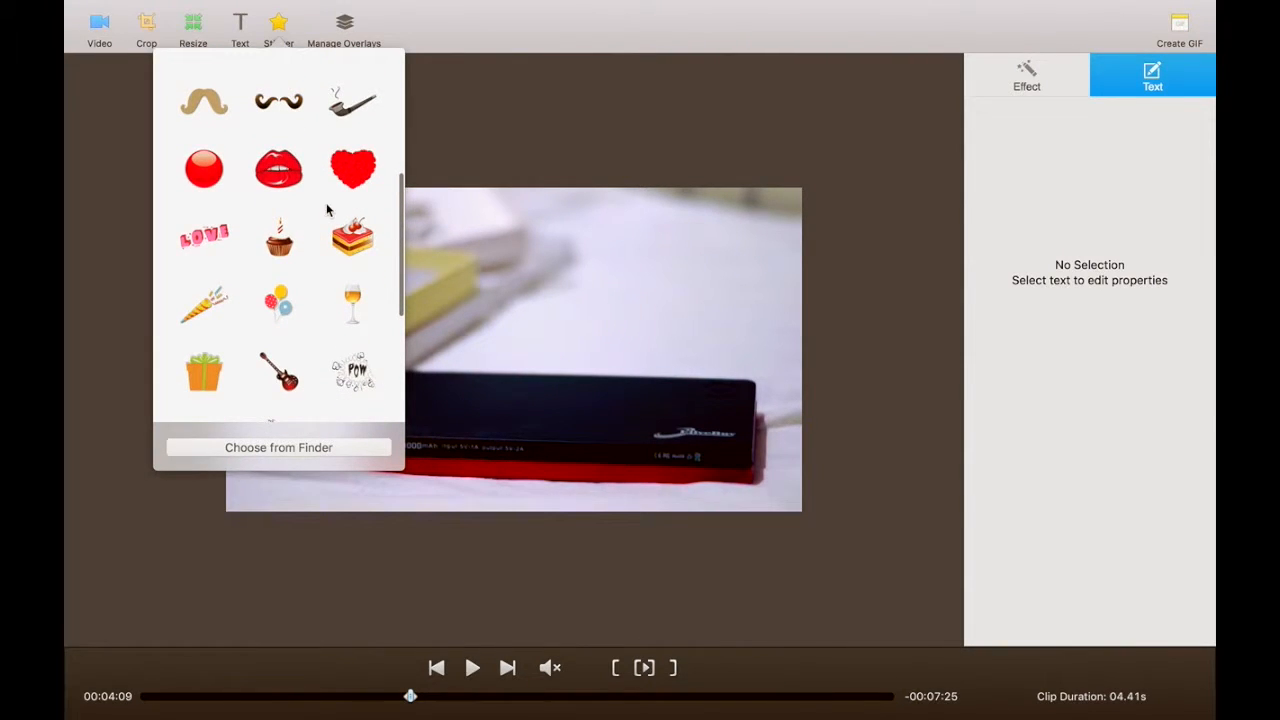
scroll(287, 337, "down", 1)
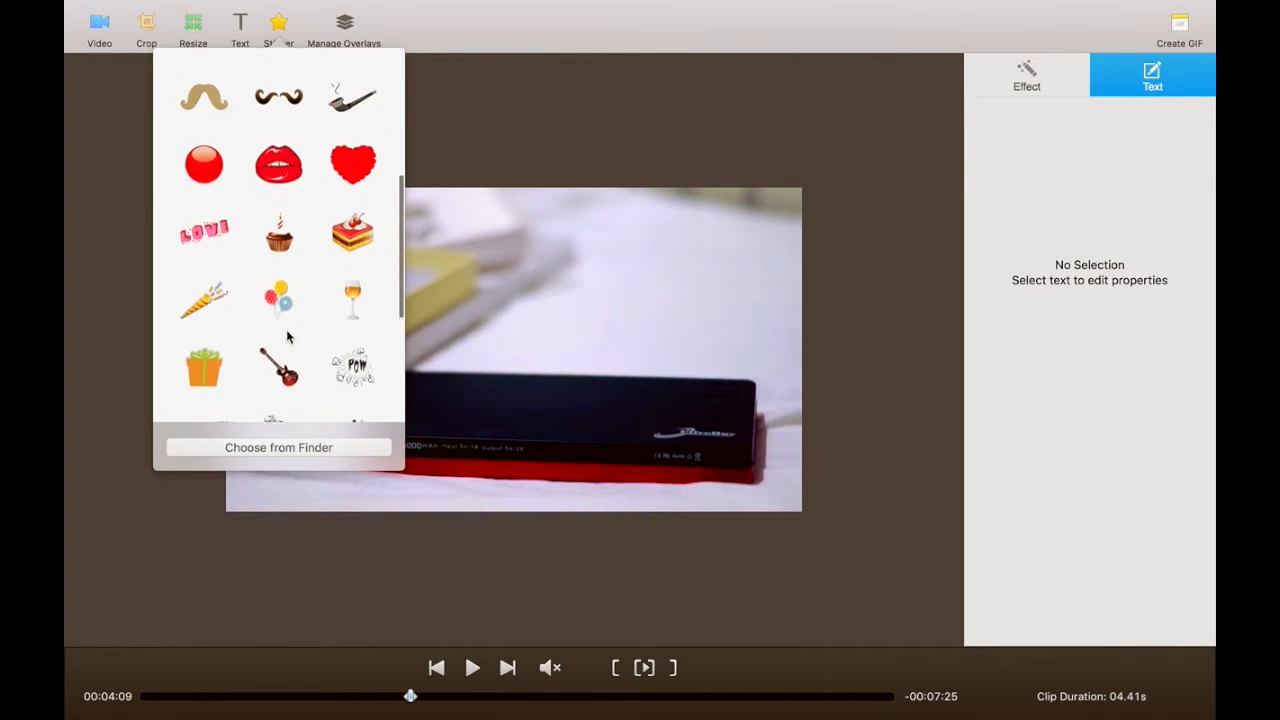
scroll(287, 337, "down", 4)
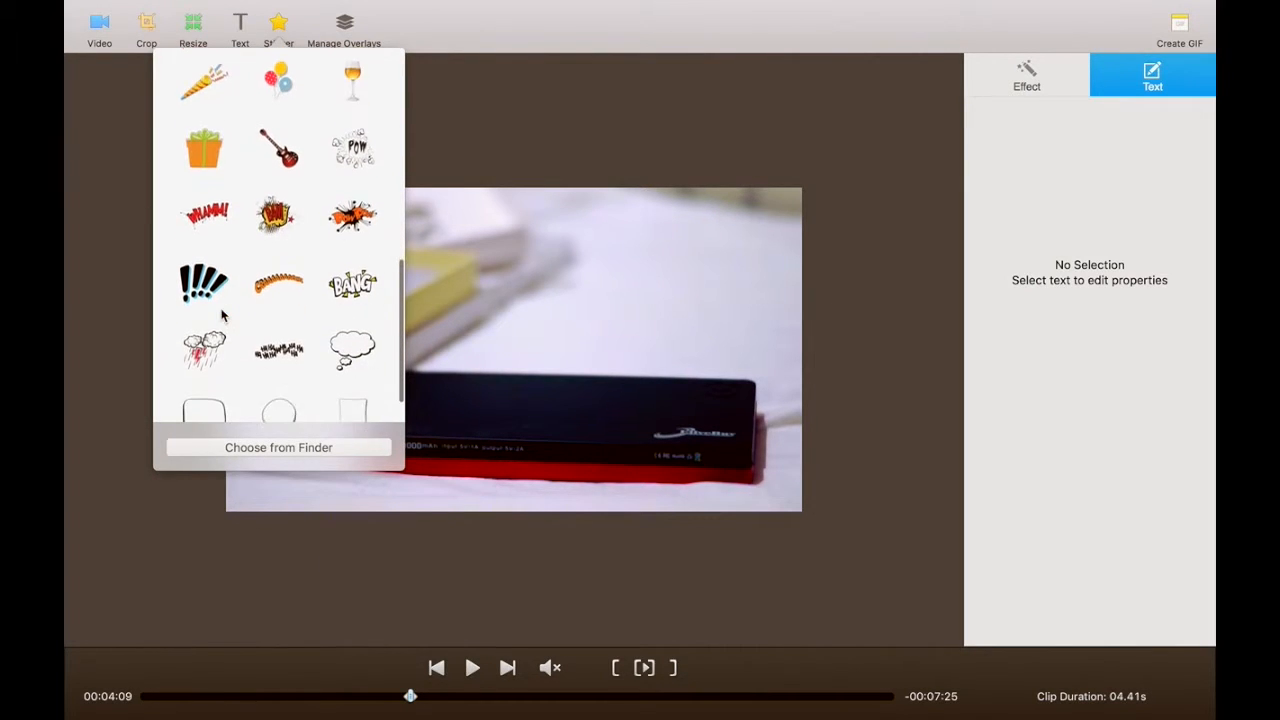
scroll(222, 316, "down", 2)
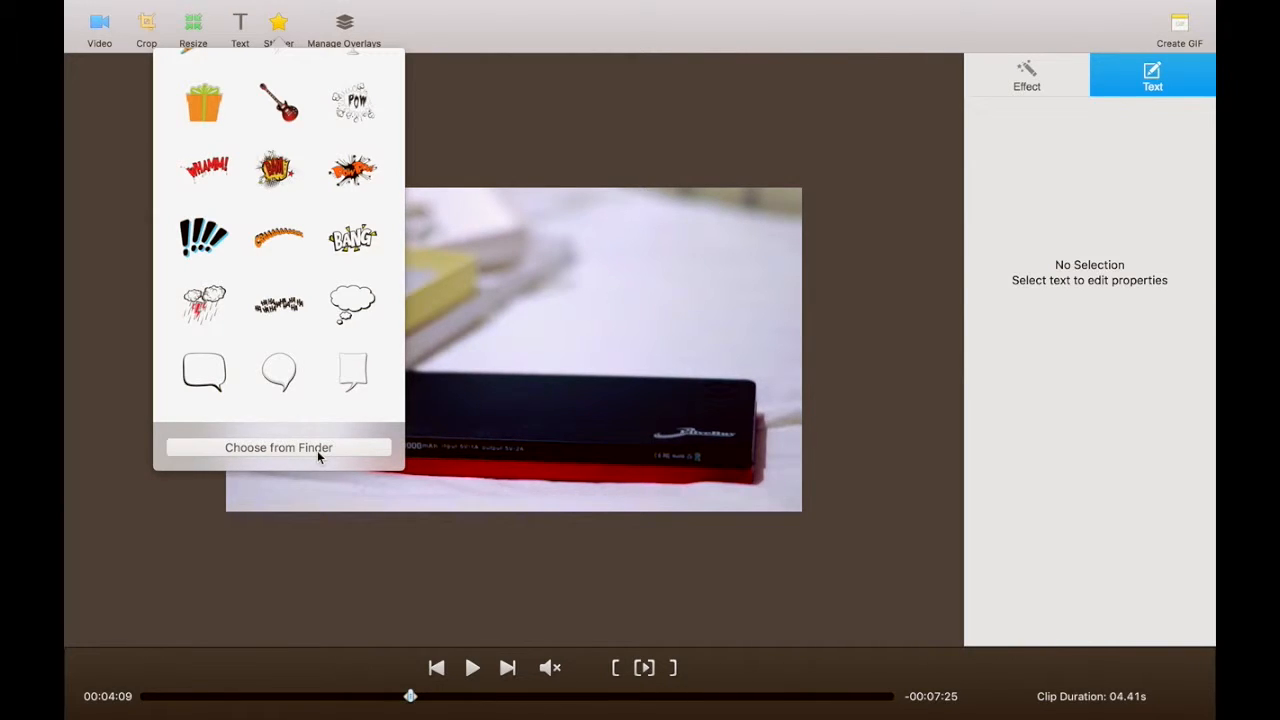
left_click(457, 147)
Add a text overlay with its placeholder wording, place it over the power bank and tilt it upward to the right
left_click(241, 40)
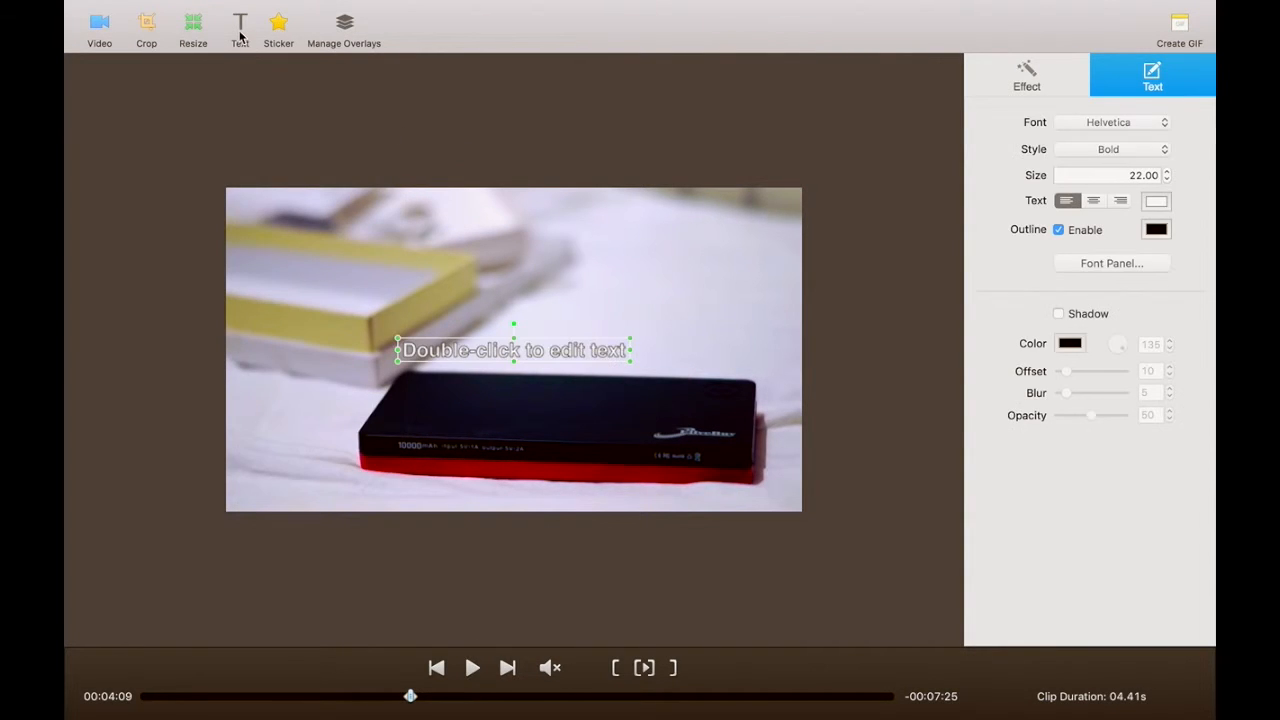
left_click(484, 349)
left_click_drag(484, 349, 473, 446)
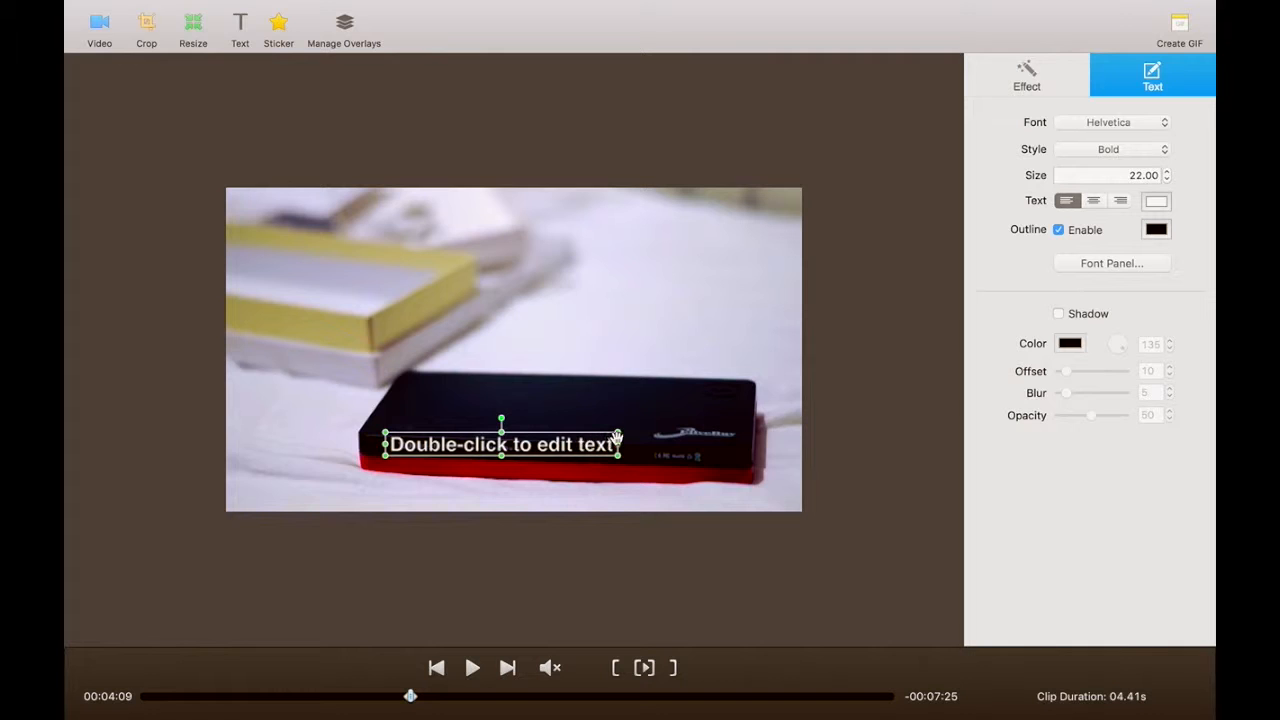
mouse_move(616, 432)
left_mouse_down()
mouse_move(694, 366)
mouse_move(631, 423)
left_mouse_up()
left_click_drag(508, 410, 495, 416)
left_click_drag(488, 460, 519, 432)
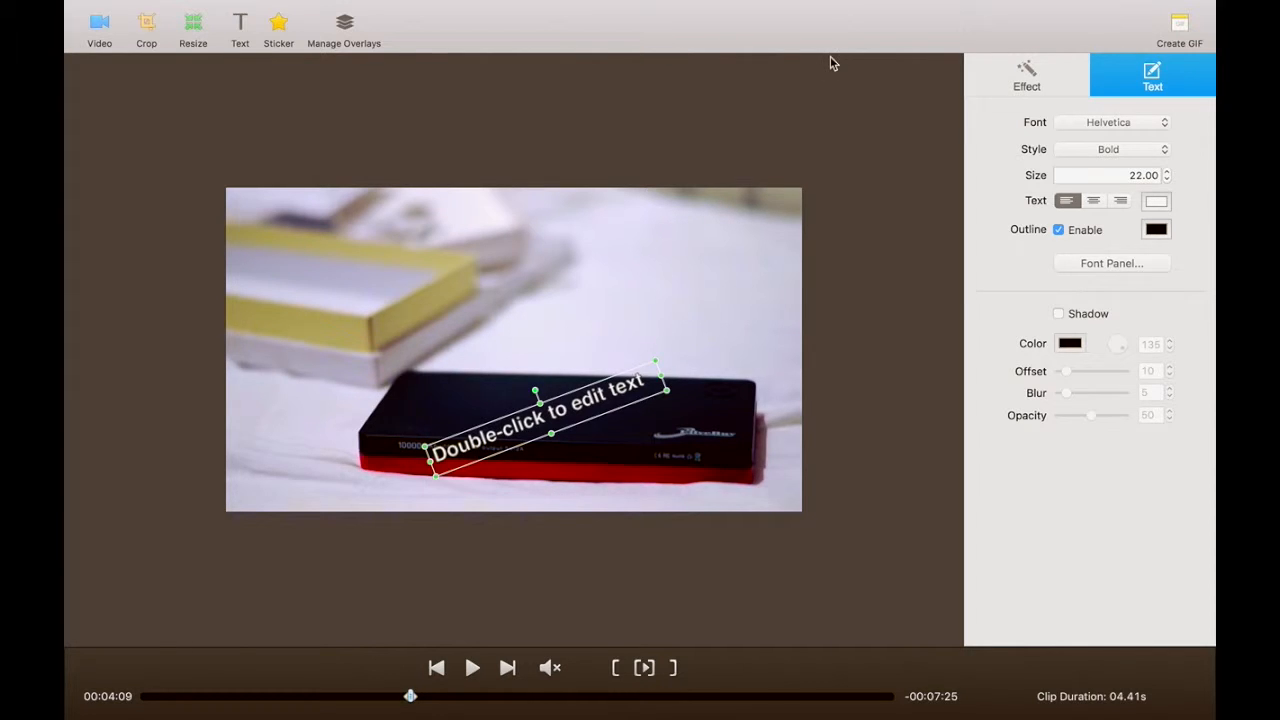
Set the text overlay to start at 00:04:07 and end at 00:04:11 in the overlay manager
left_click(343, 36)
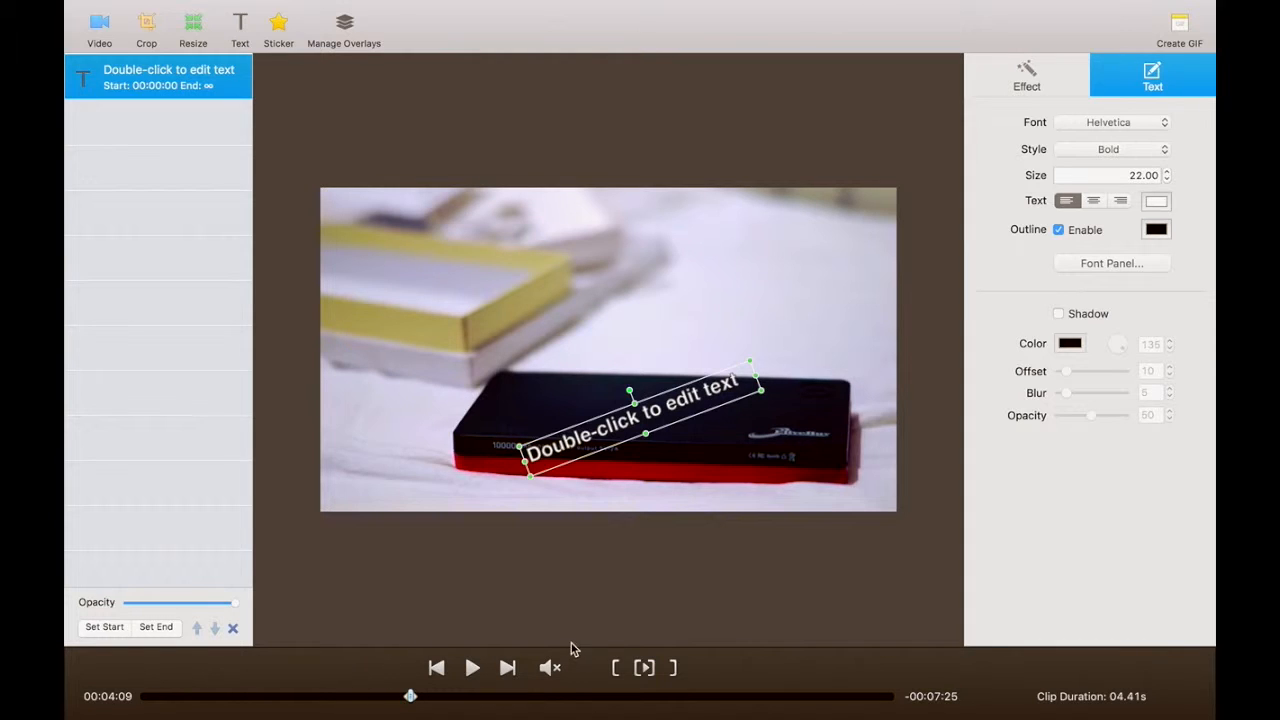
left_click(642, 668)
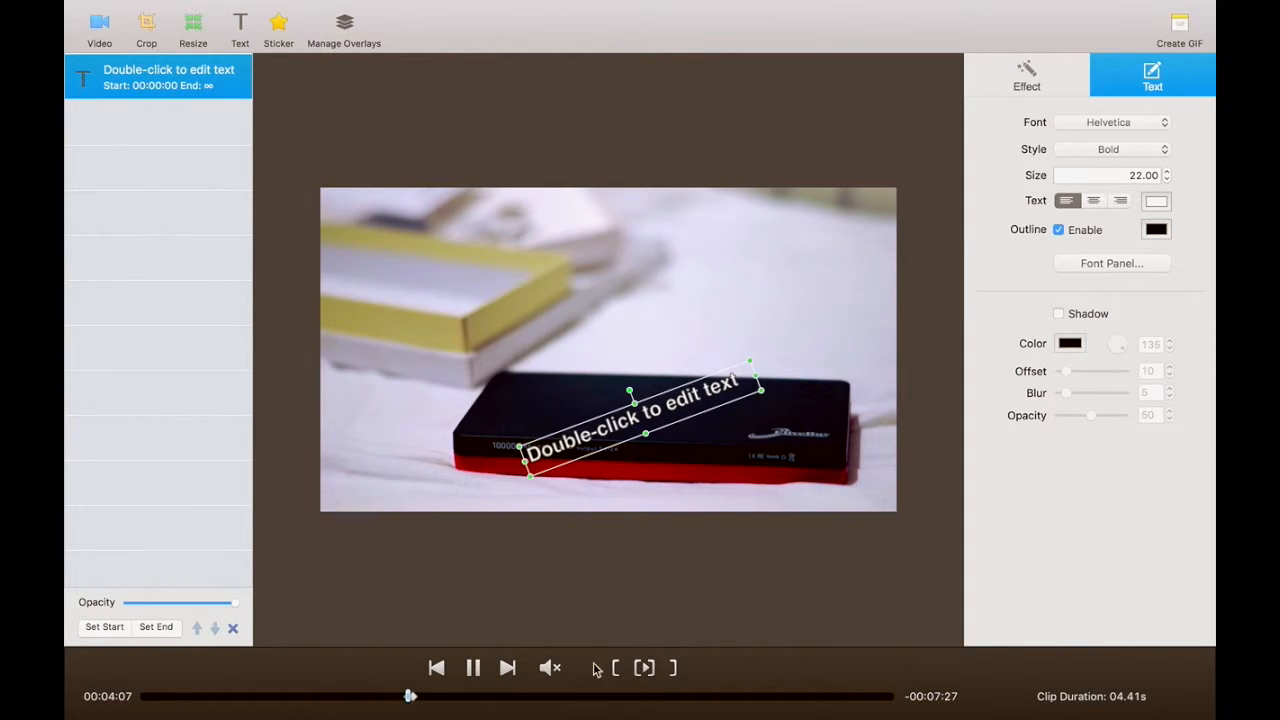
left_click(472, 668)
left_click(91, 629)
left_click(473, 669)
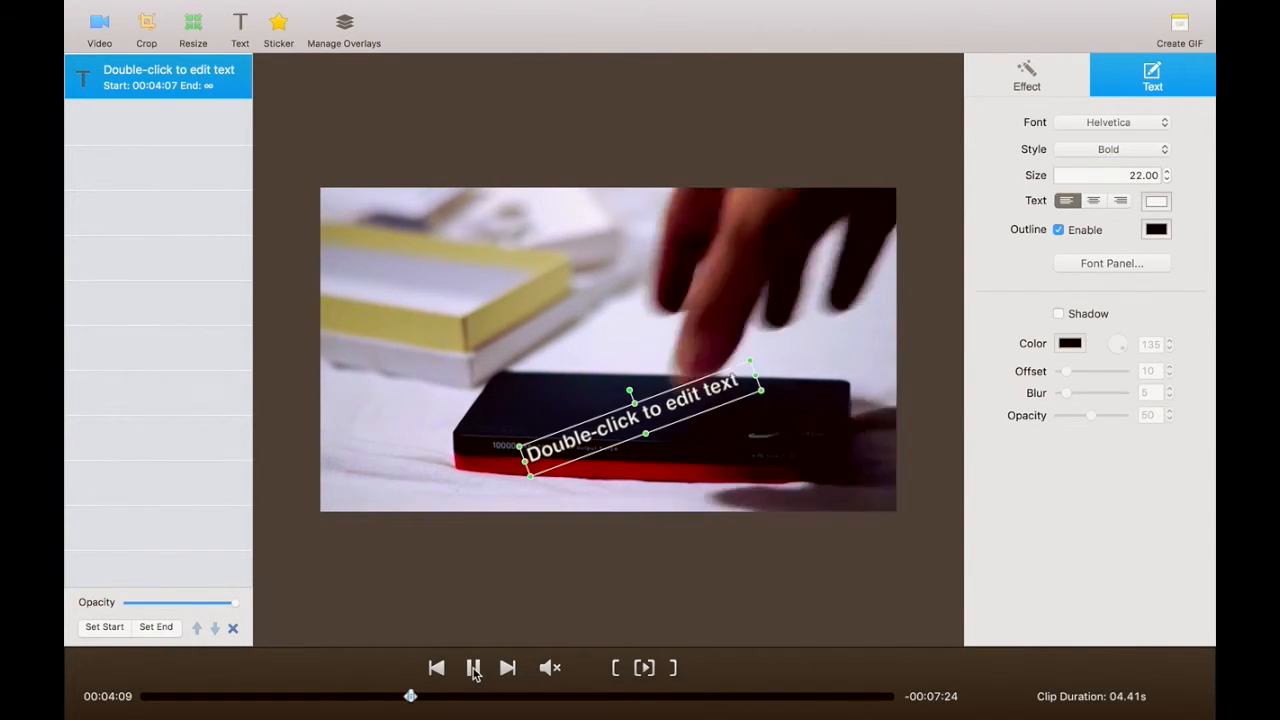
left_click(473, 669)
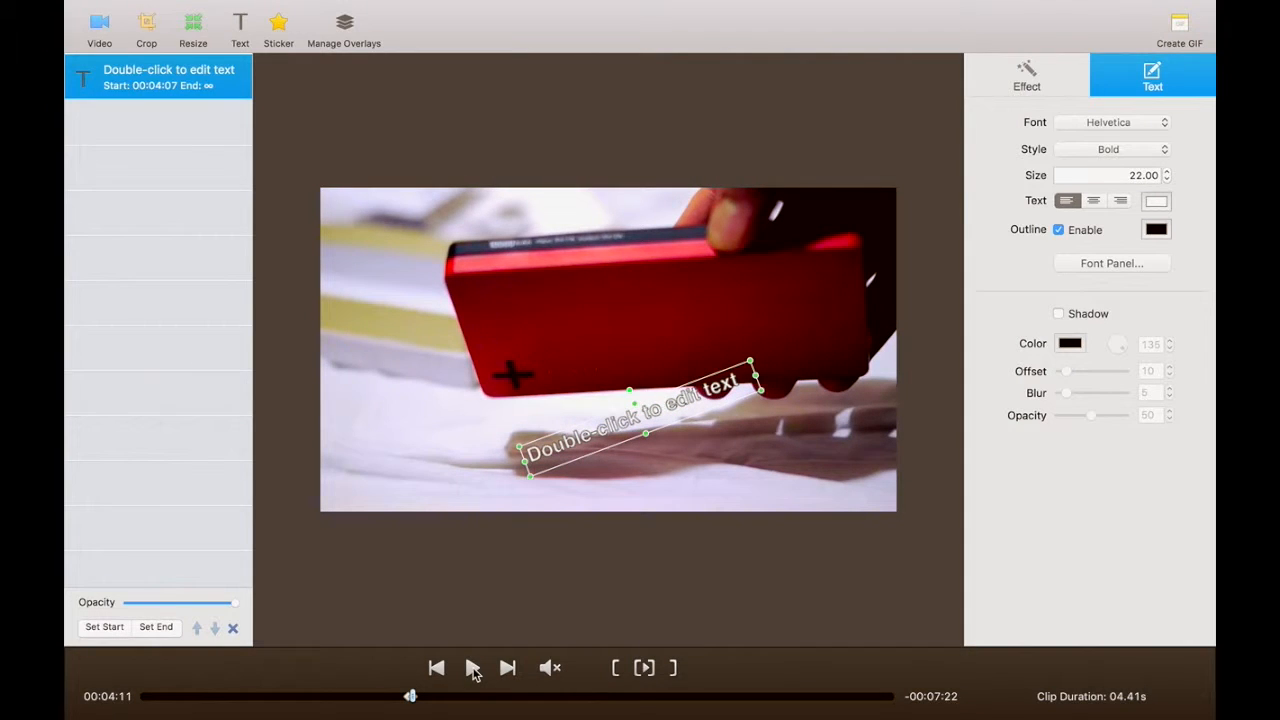
left_click(158, 628)
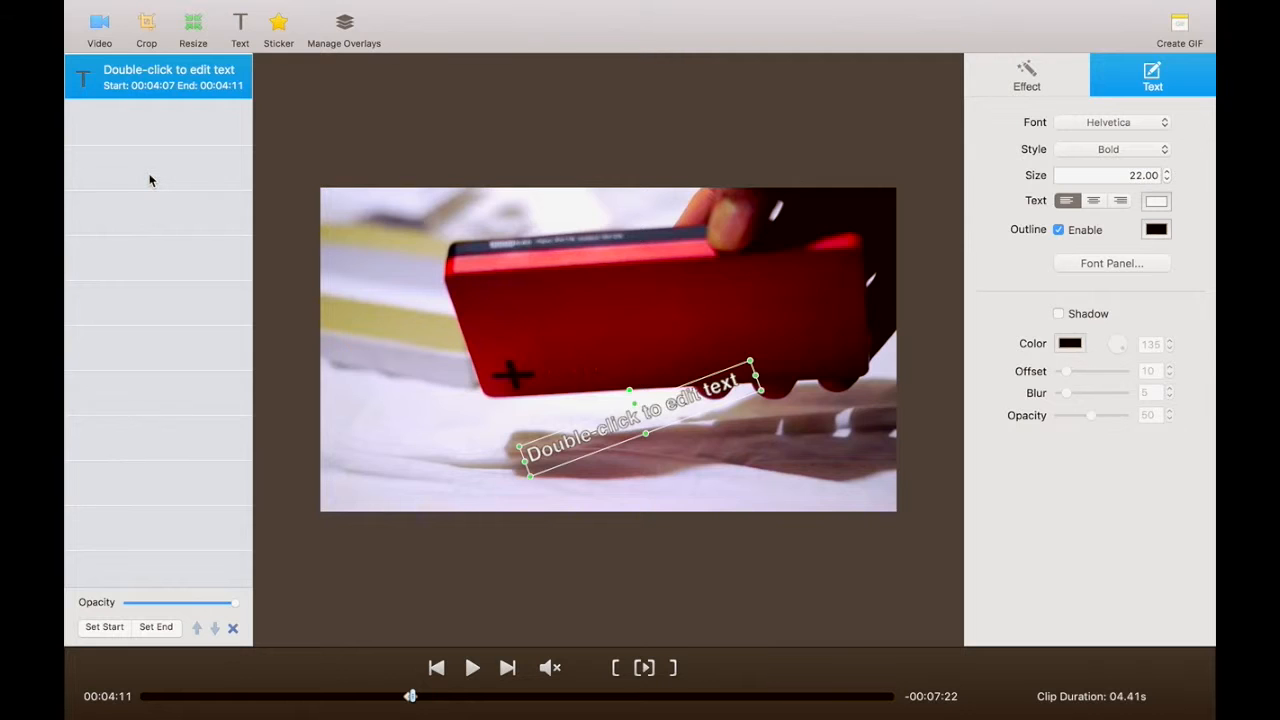
Deselect the text overlay and leave the overlay manager closed
left_click(340, 40)
left_click(216, 194)
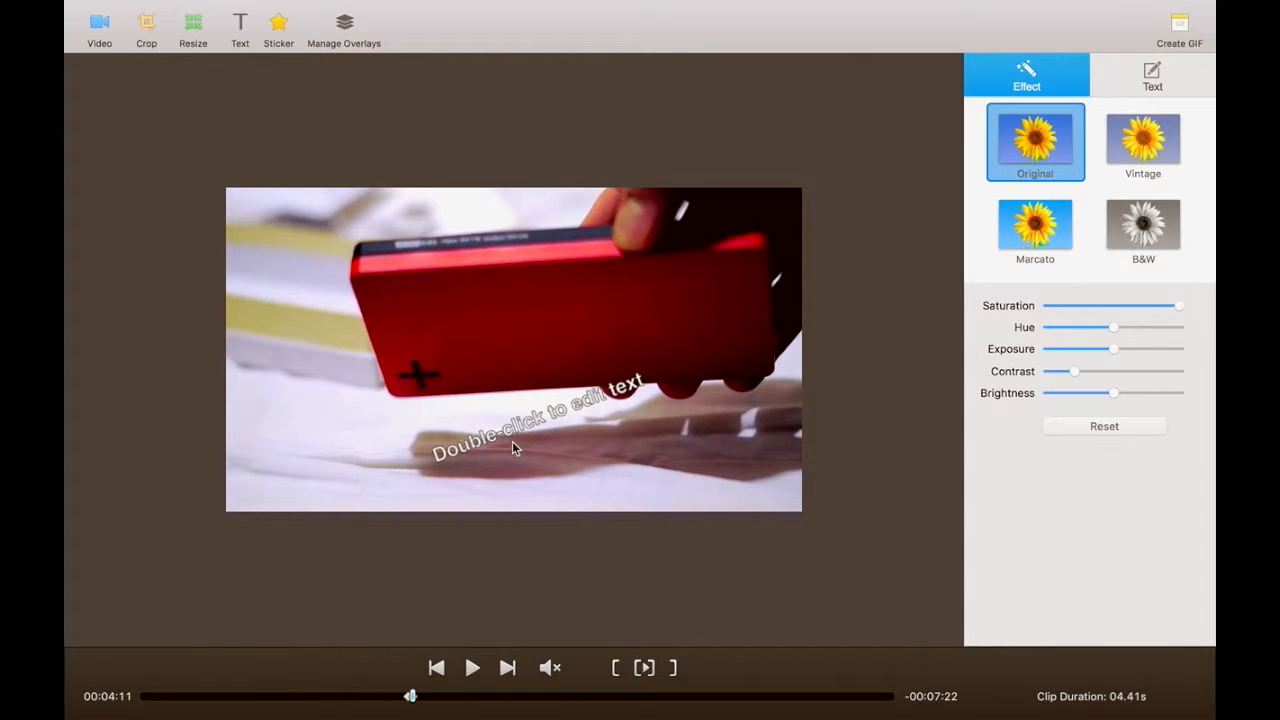
left_click(347, 28)
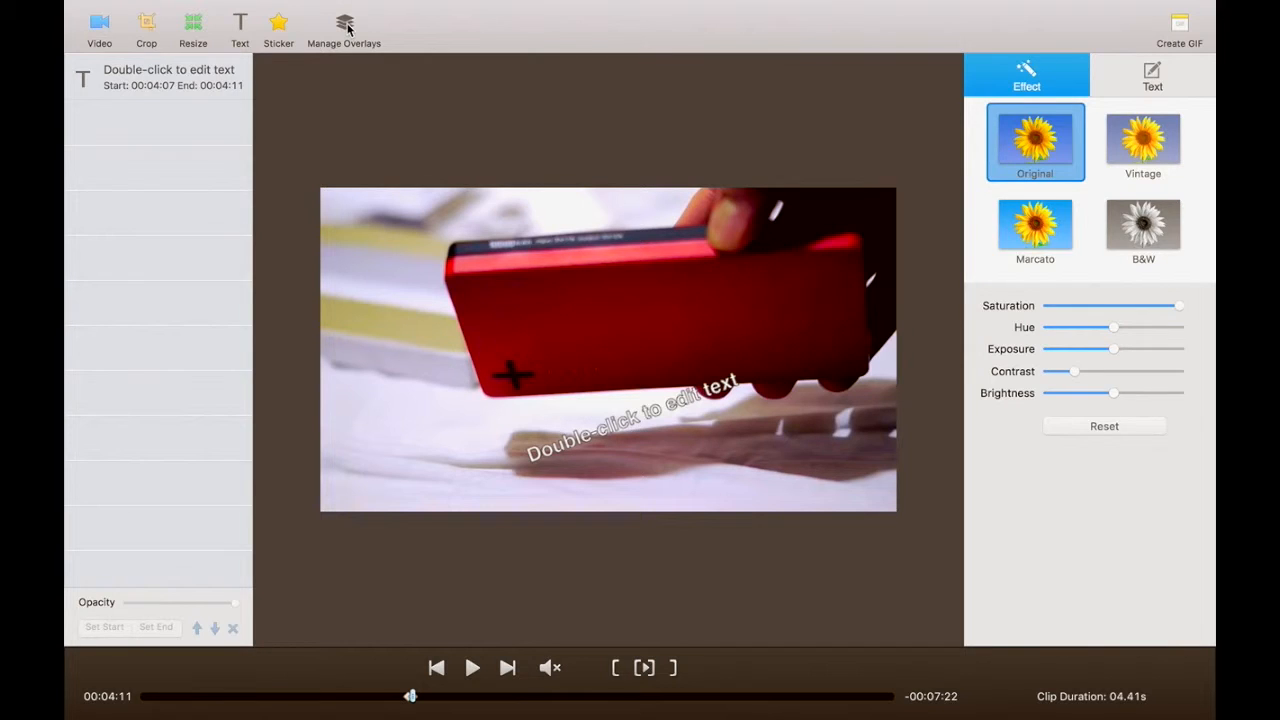
left_click(345, 26)
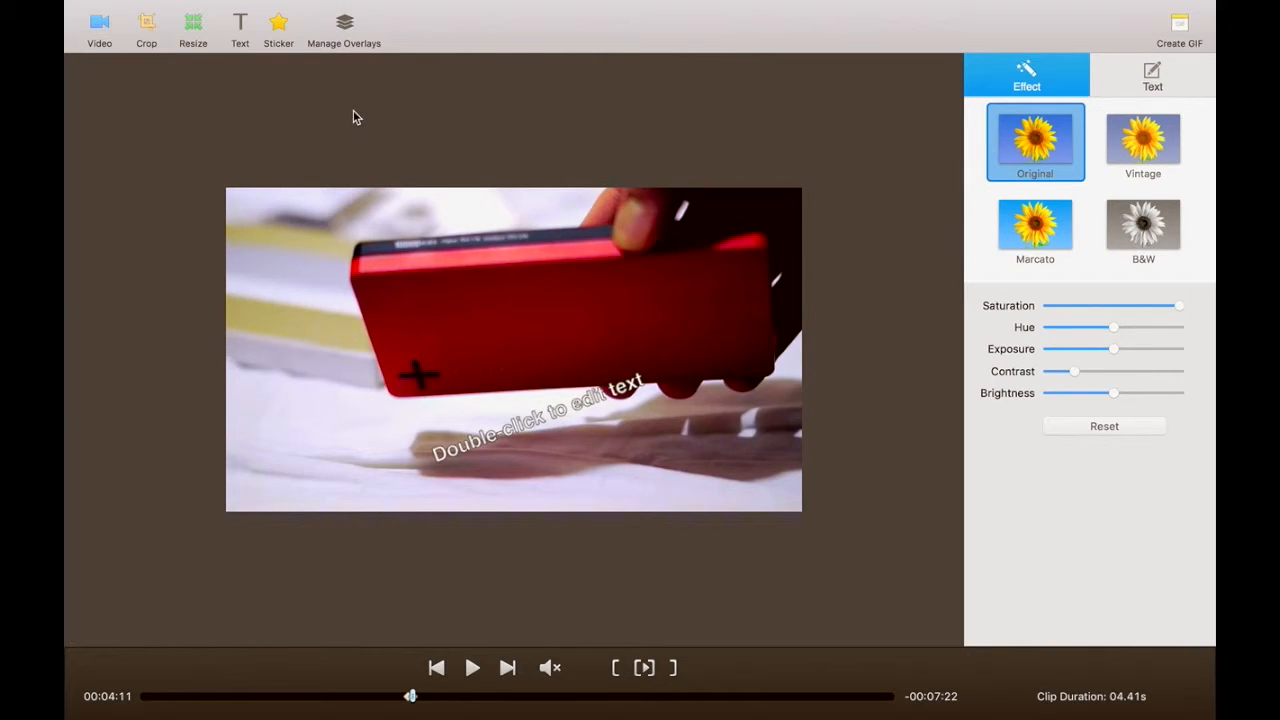
Enlarge the tilted text overlay's box, move it toward the lower left of the video frame and rotate it level
left_click(533, 424)
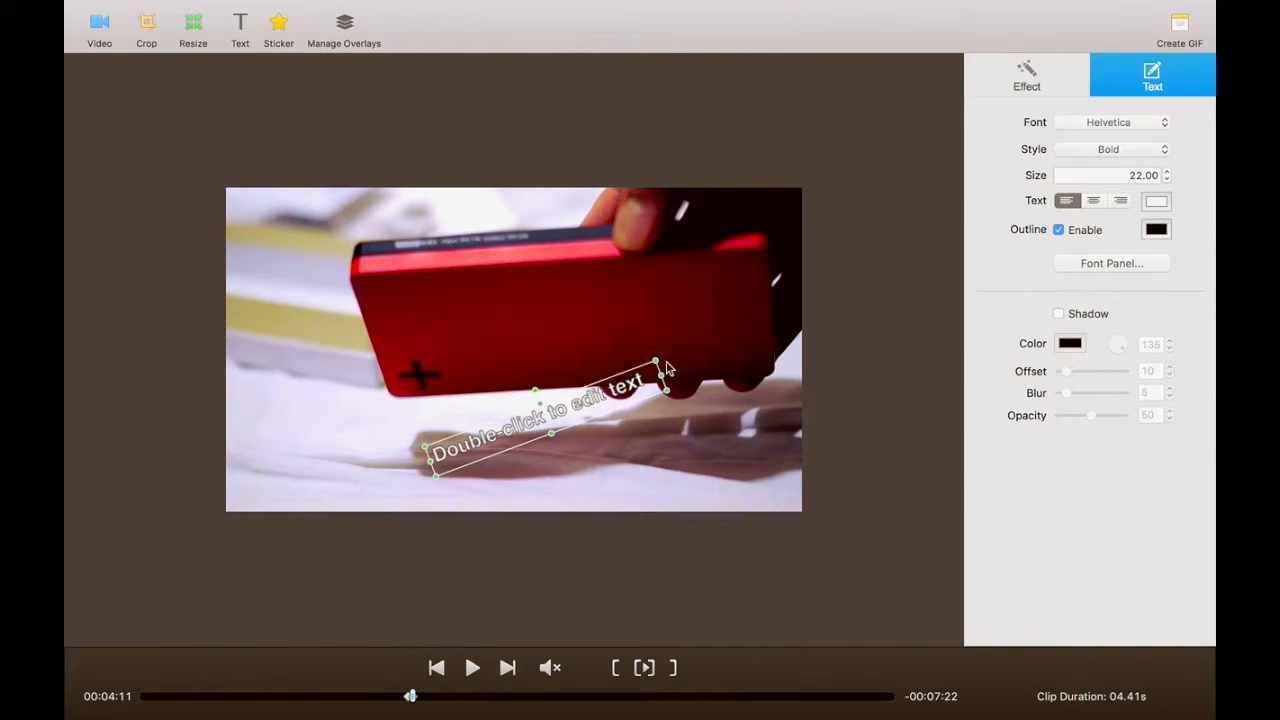
left_click_drag(655, 358, 730, 288)
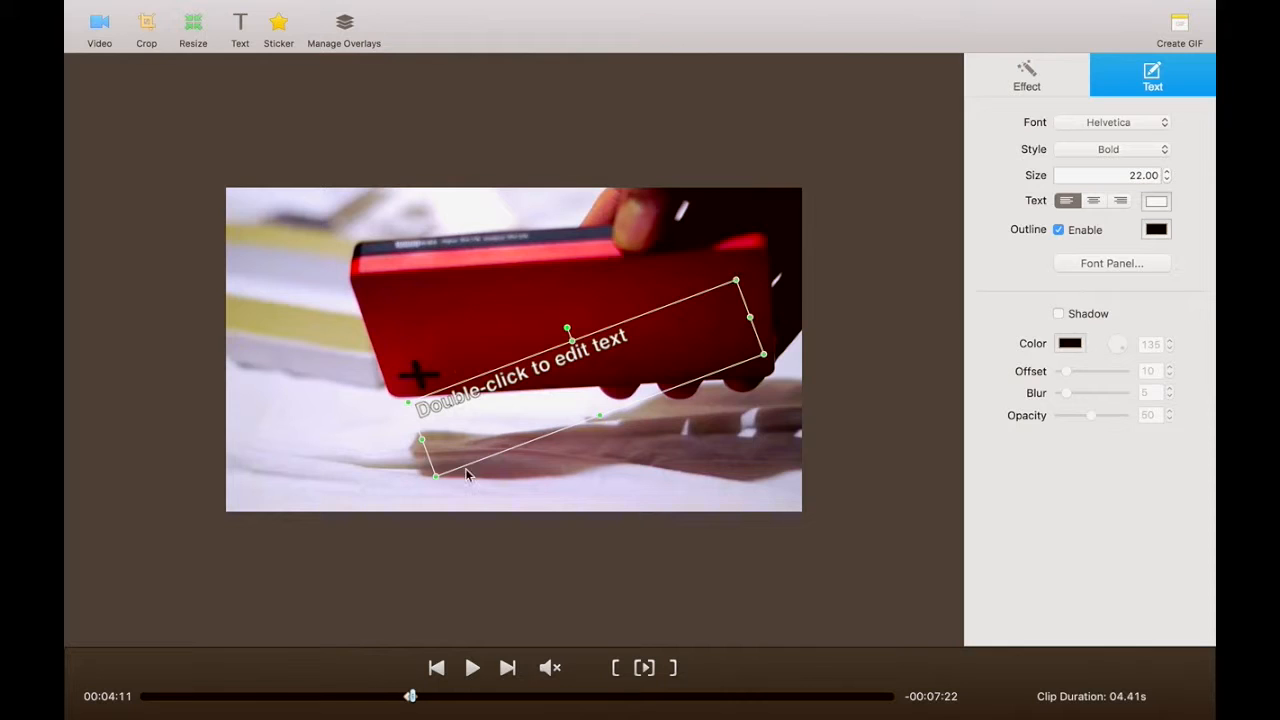
left_click_drag(434, 476, 403, 489)
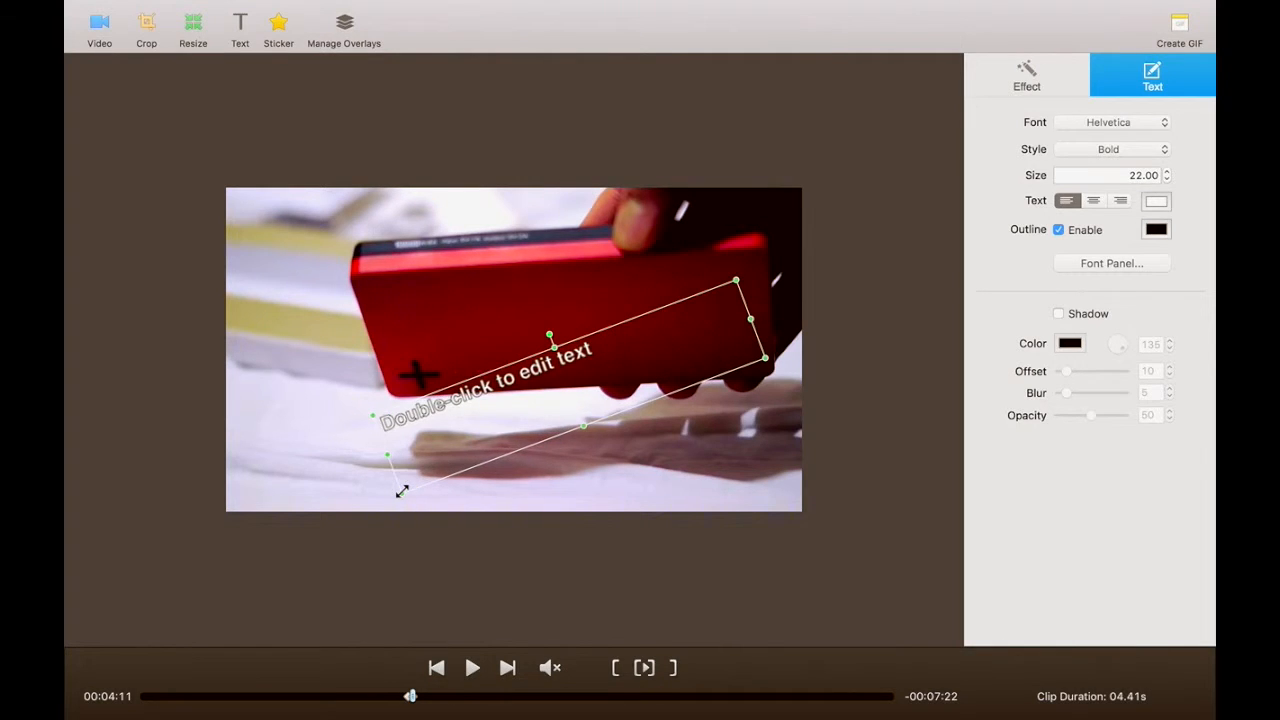
left_click_drag(471, 417, 426, 401)
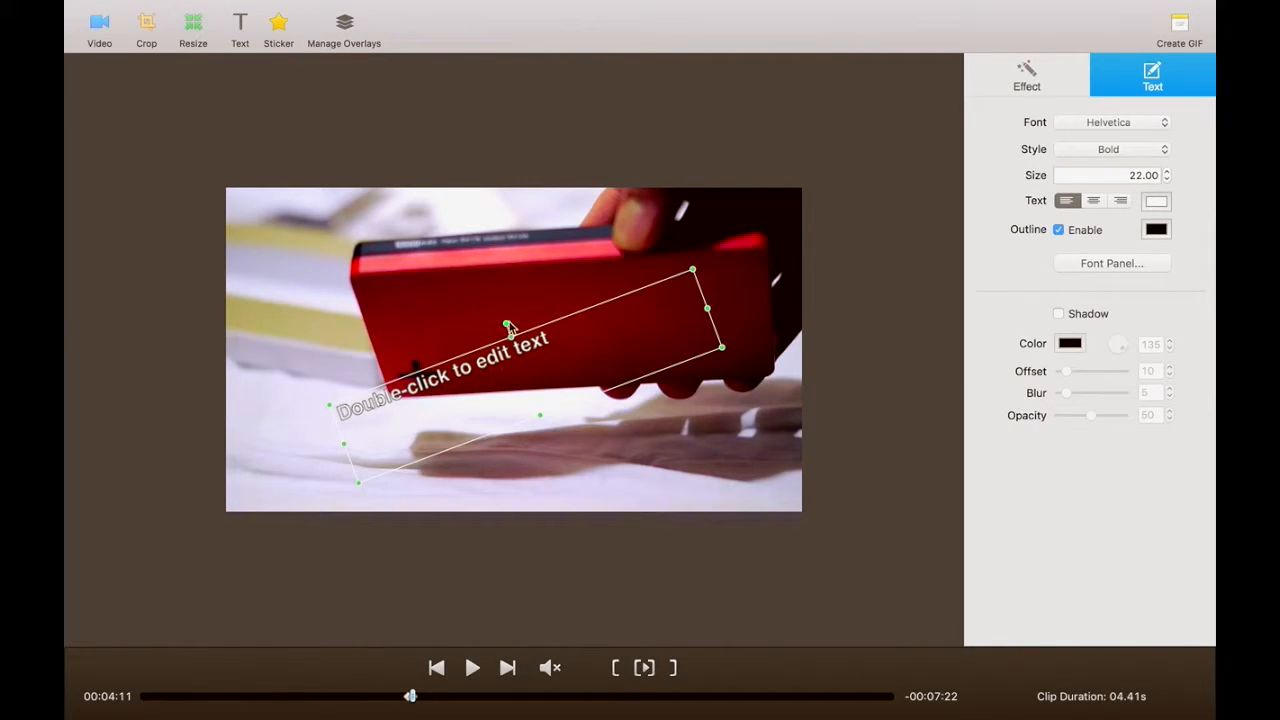
left_click_drag(507, 323, 512, 406)
left_click(560, 380)
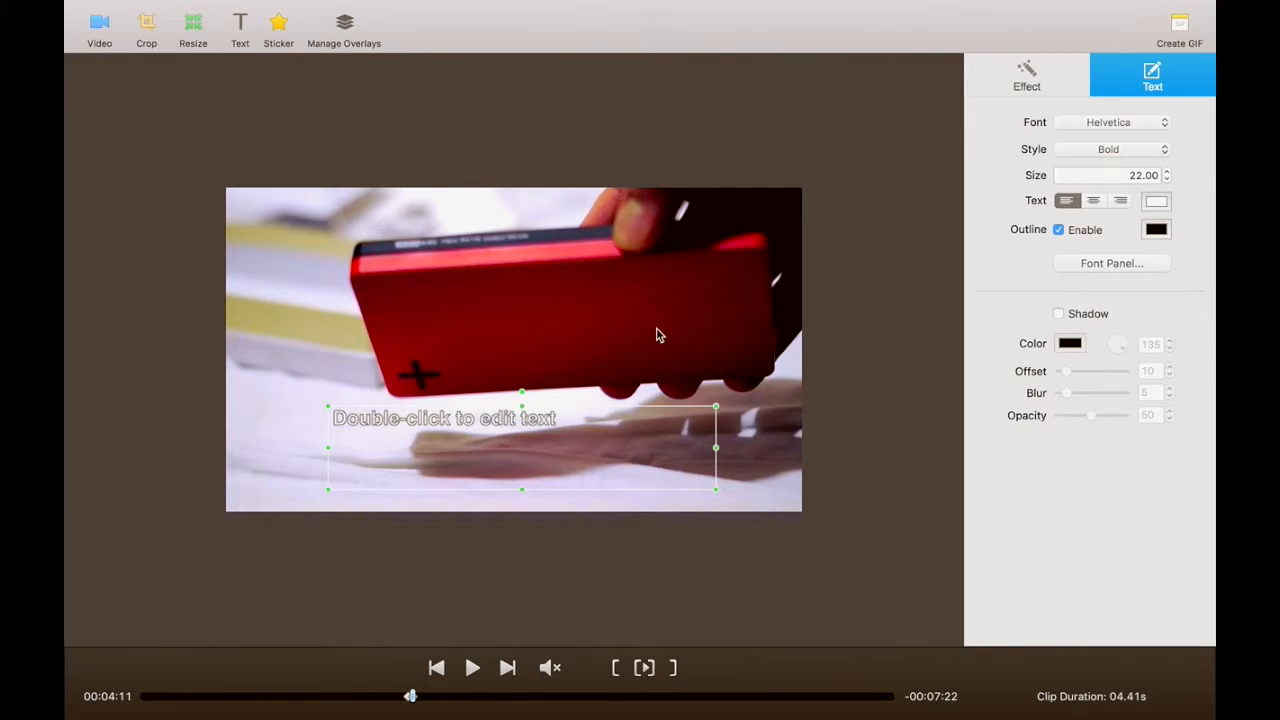
Open the overlay's placeholder wording for editing, leave it as is, and check the text properties with no overlay selected
double_click(493, 419)
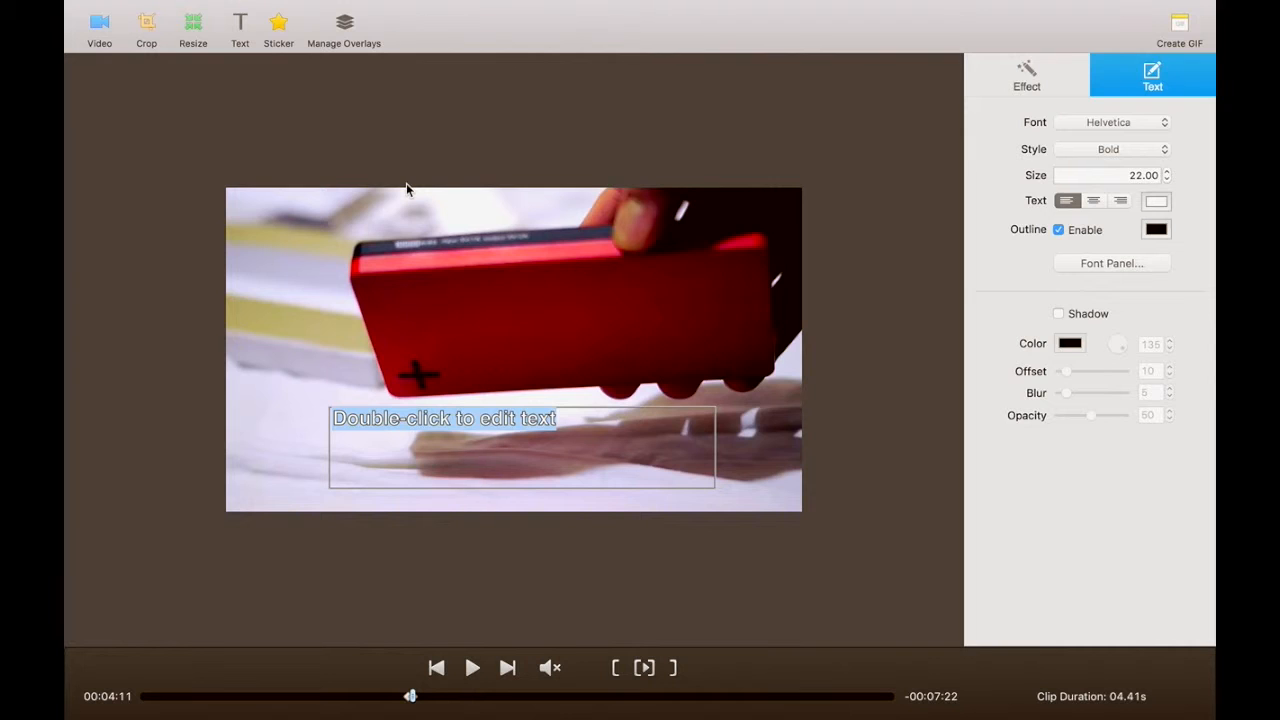
left_click(465, 254)
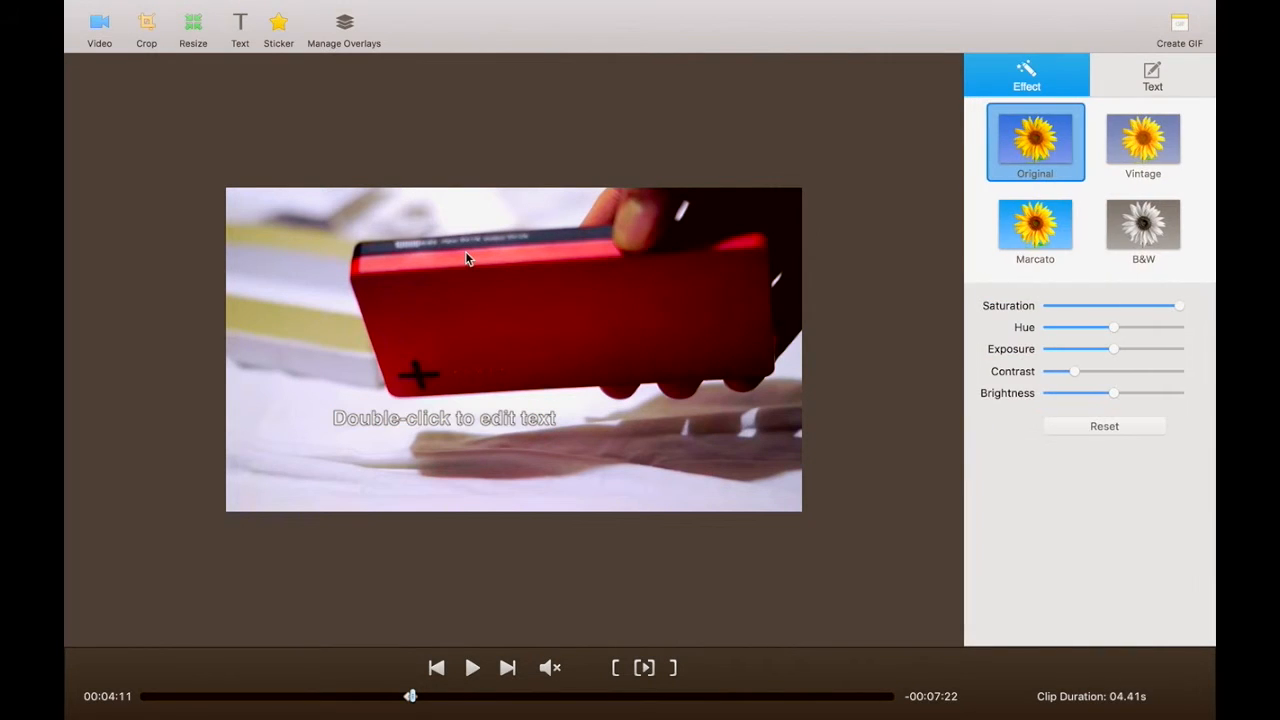
left_click(369, 414)
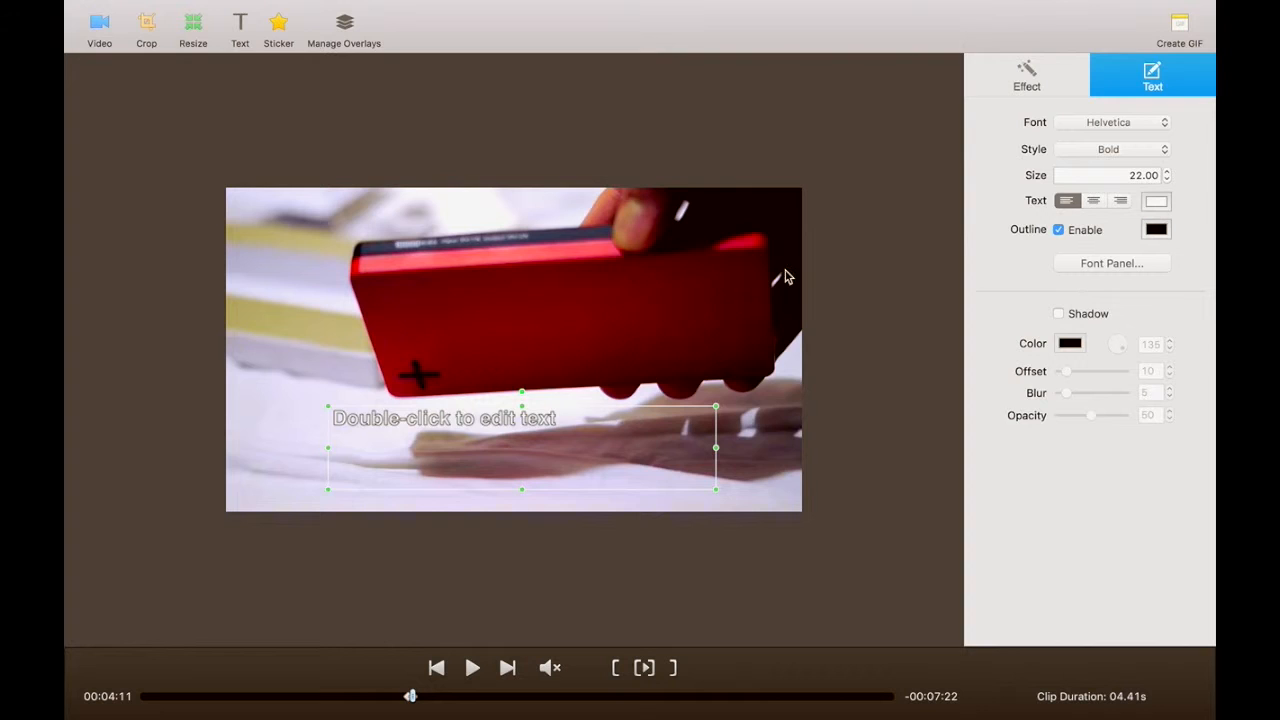
left_click(855, 266)
left_click(1168, 88)
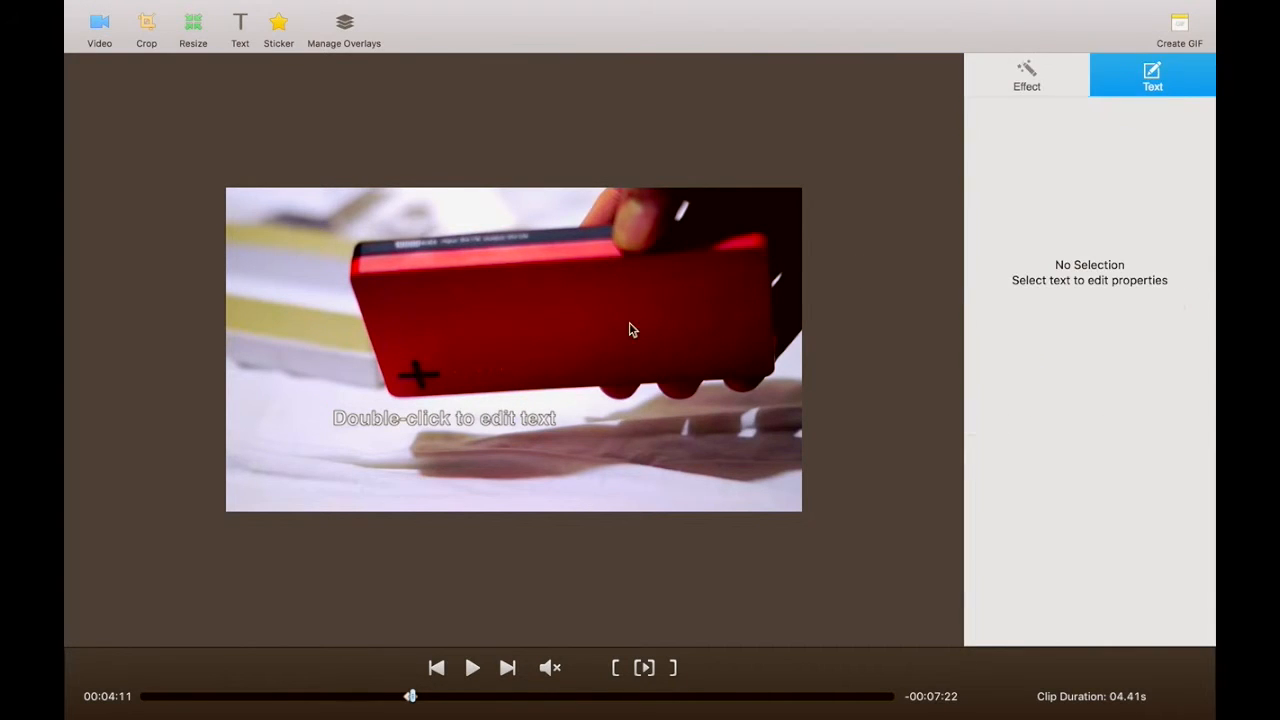
Change the text overlay's font to Highbrow in the Regular style
left_click(455, 420)
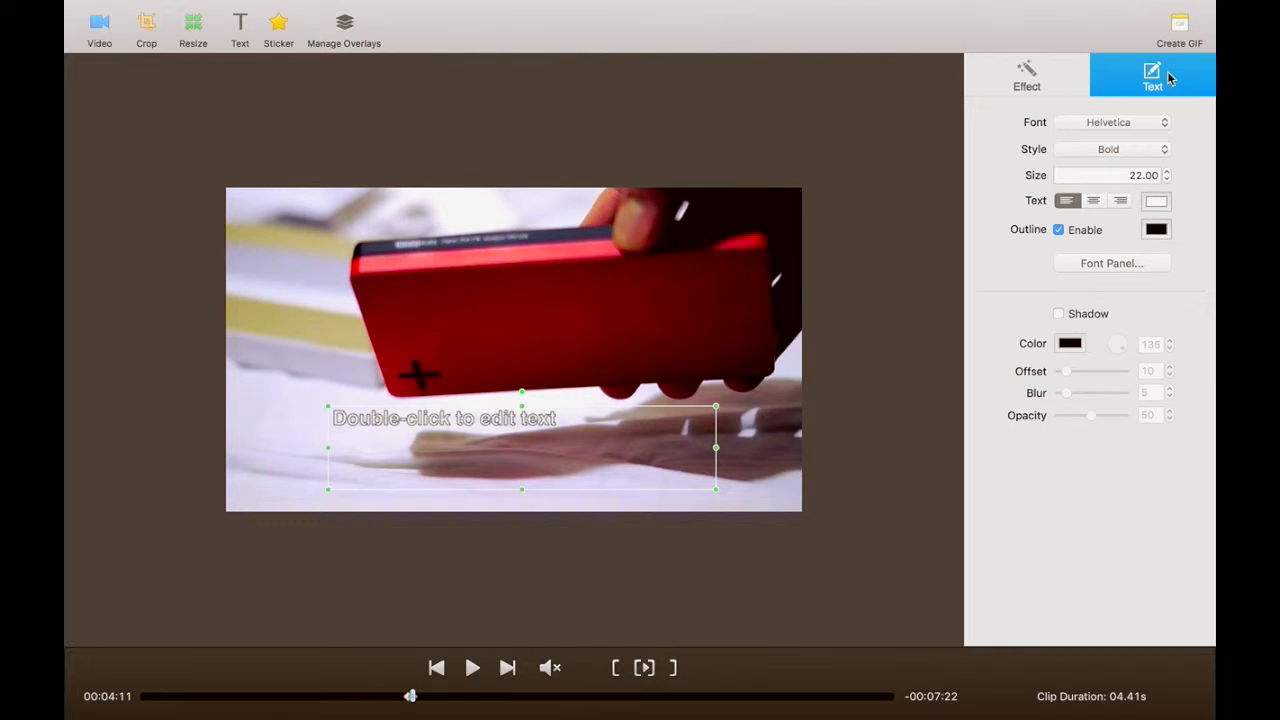
left_click(1130, 124)
left_click(1108, 224)
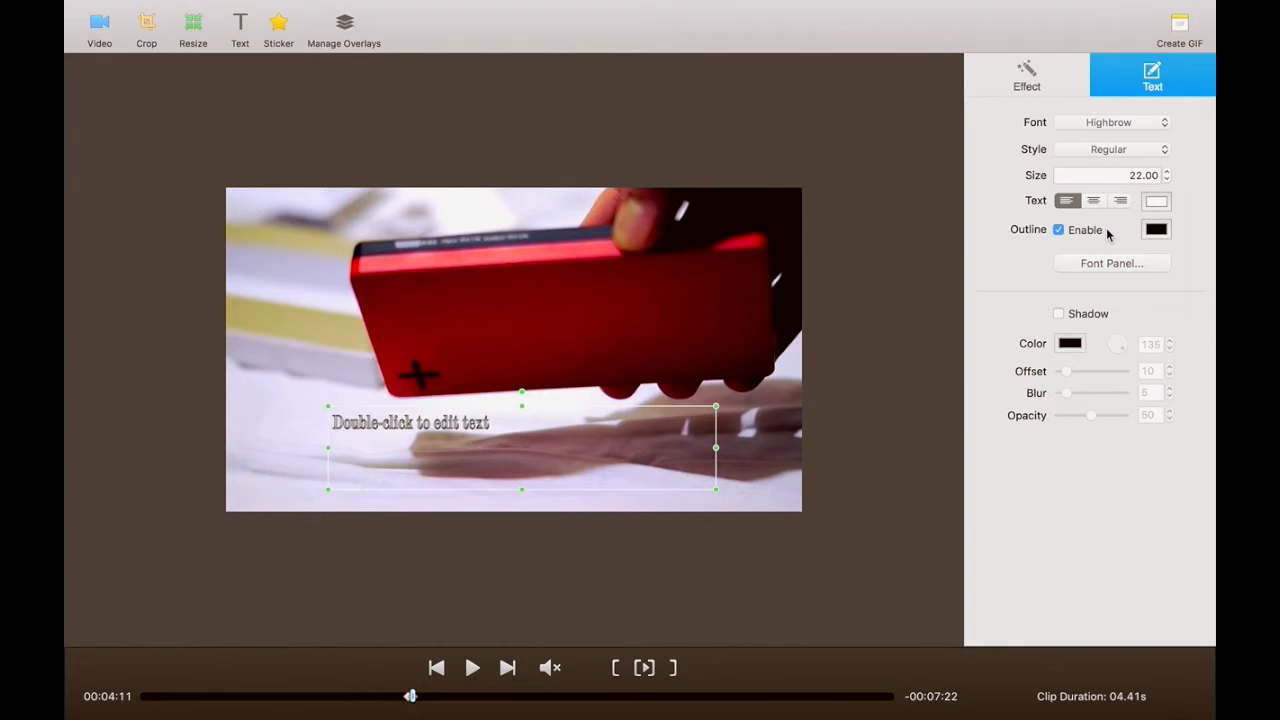
left_click(1124, 151)
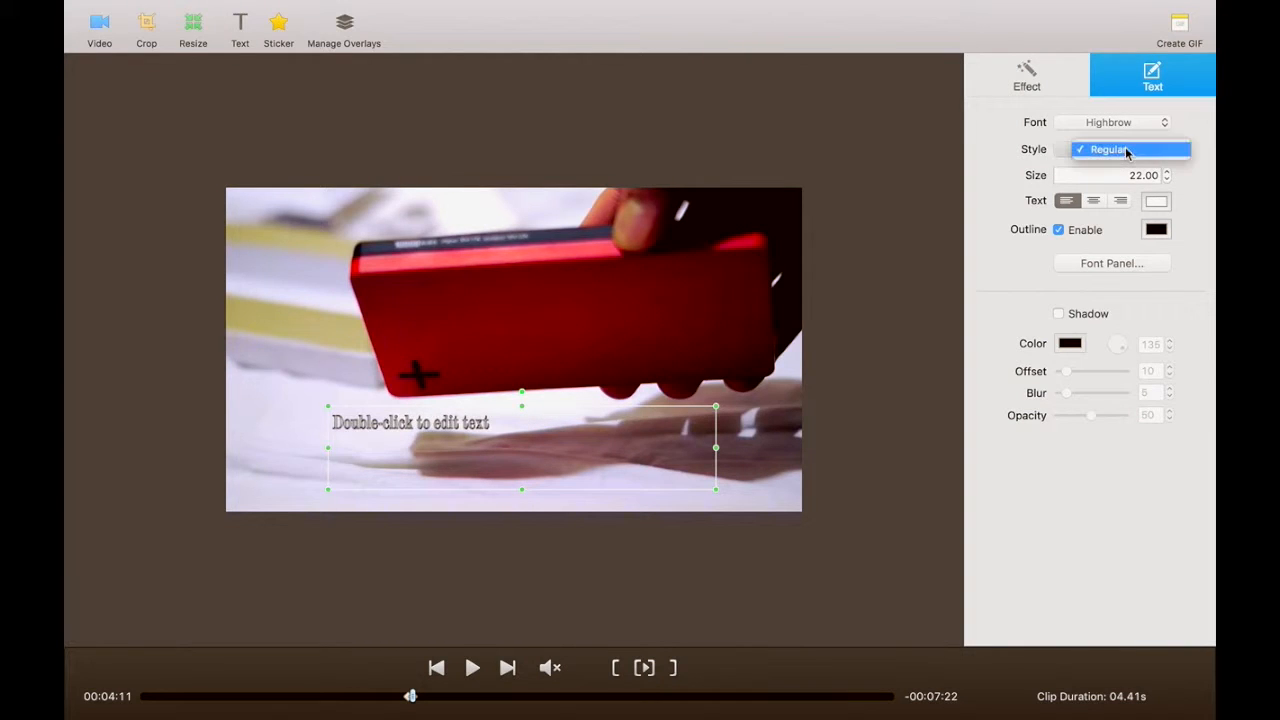
left_click(1180, 149)
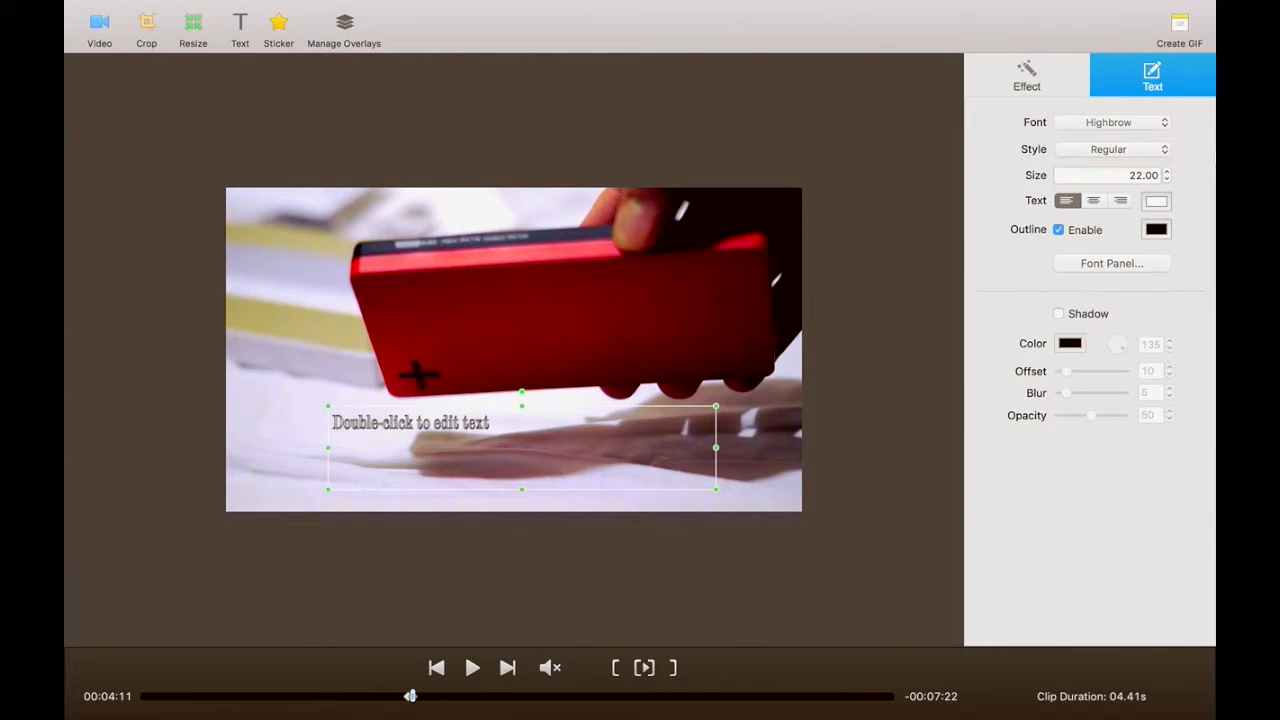
Set the overlay text's size to 24 and center-align it within its box
double_click(1142, 175)
type("24")
key("Return")
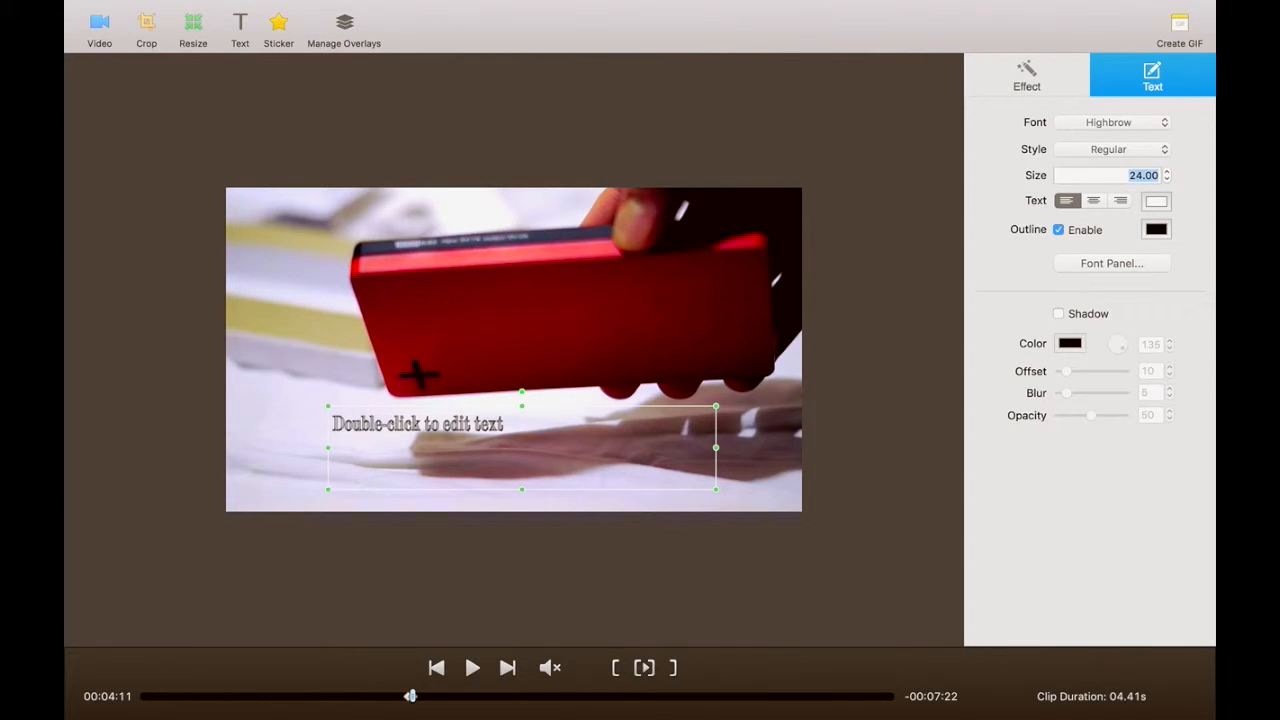
left_click(1094, 201)
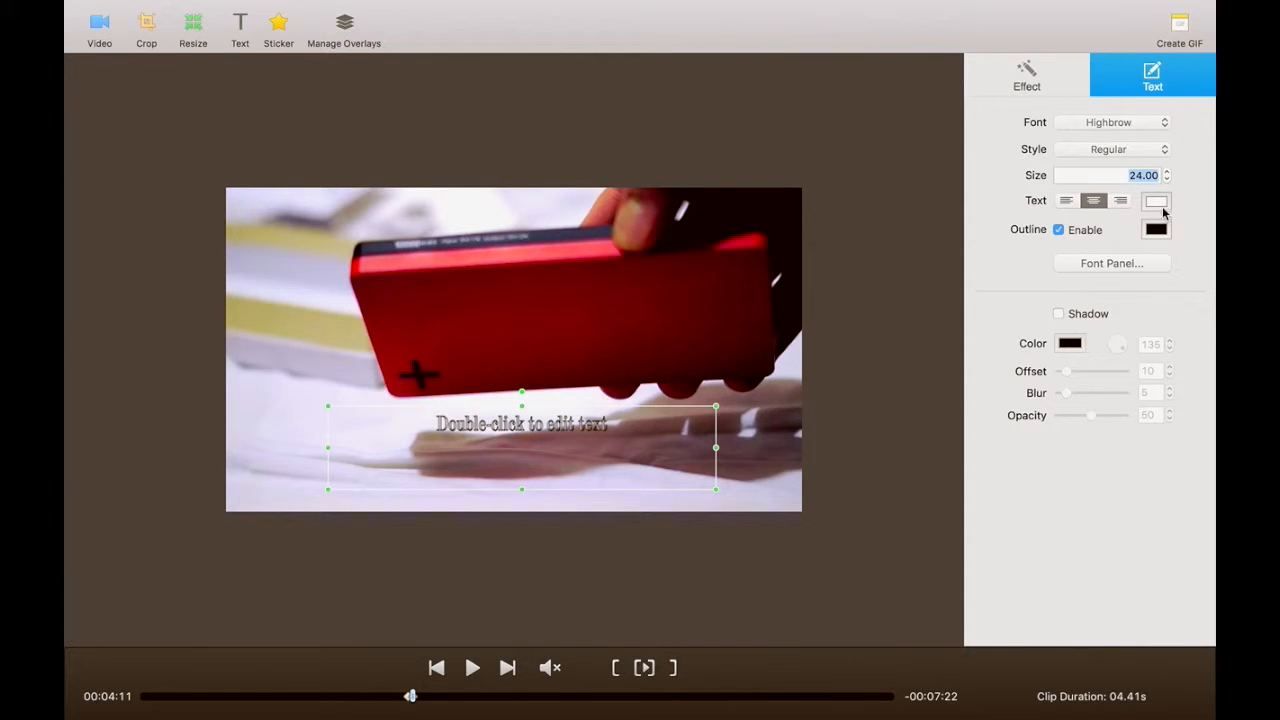
Try the overlay text without its outline, restore the outline, and enable the text's shadow
left_click(1059, 230)
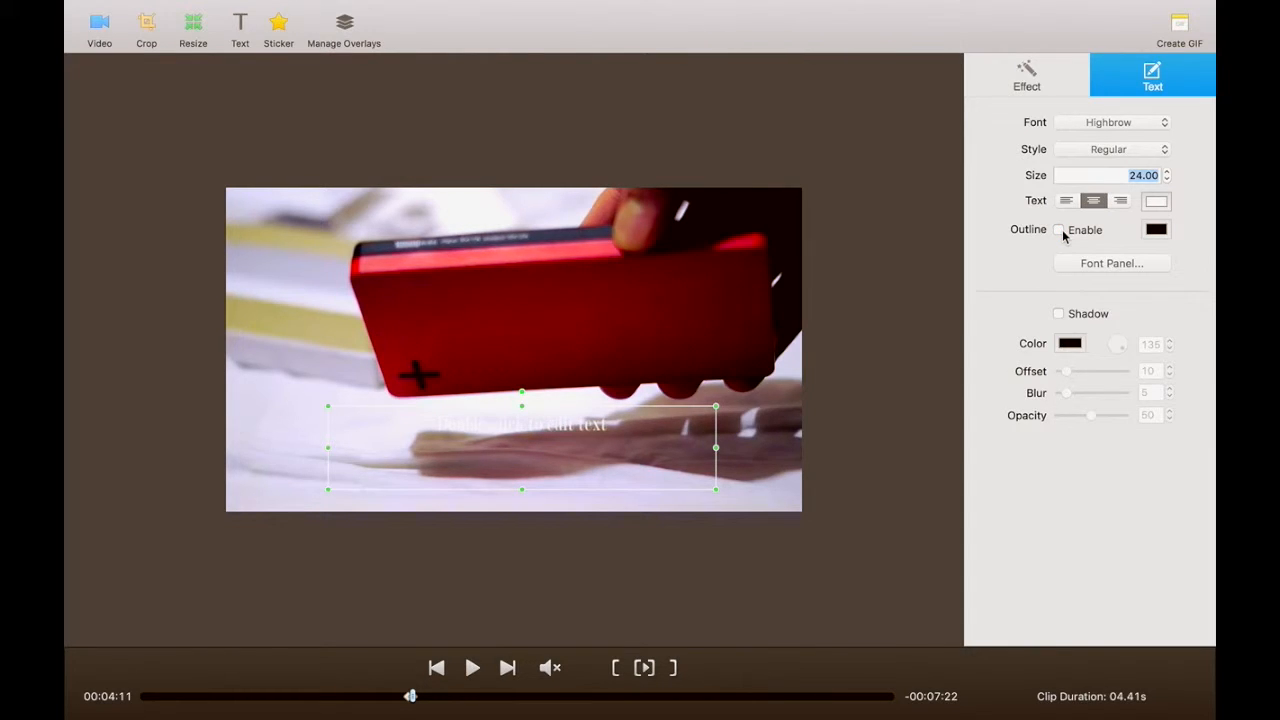
left_click(1060, 231)
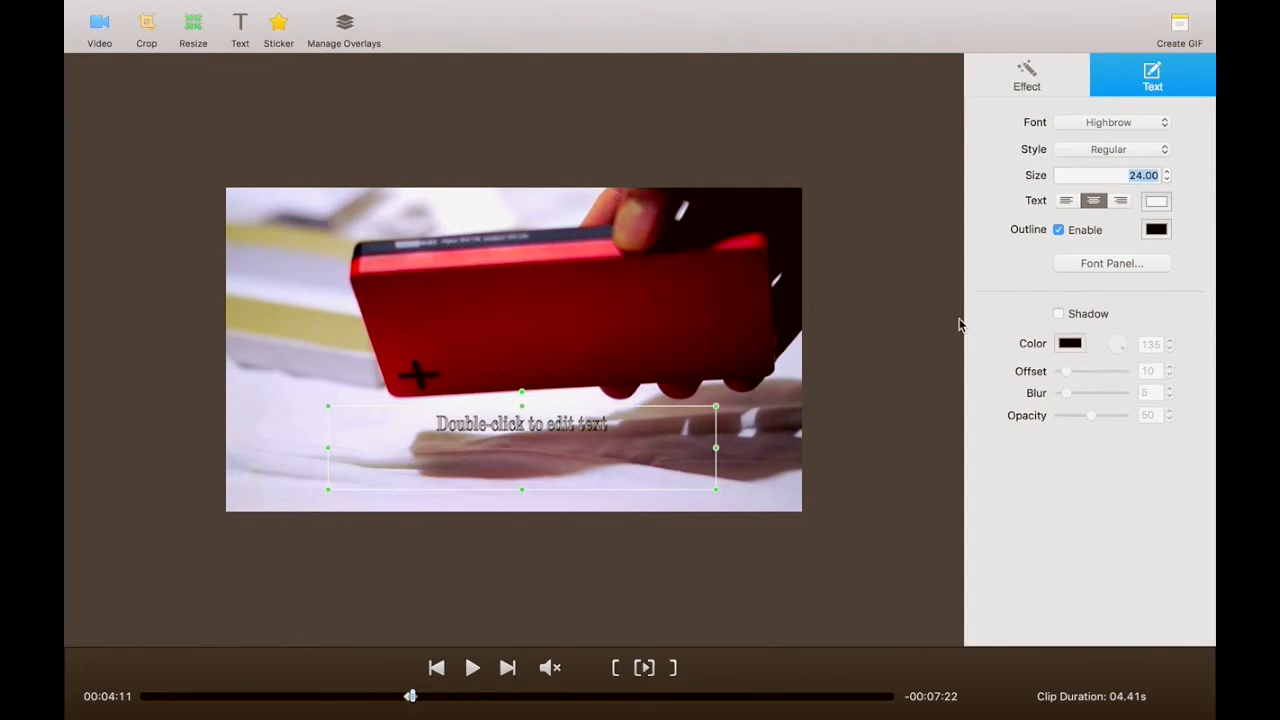
left_click(1059, 314)
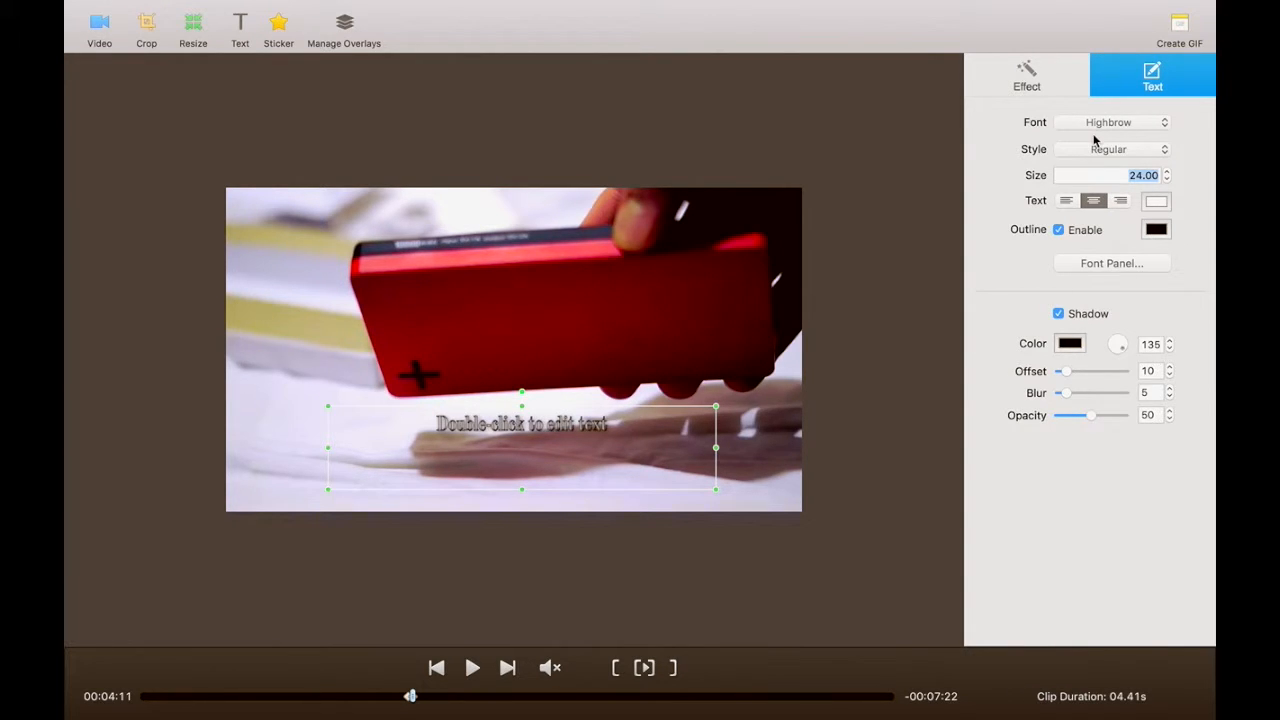
left_click(1059, 314)
left_click(1059, 314)
View the advanced font options for the overlay, close them and deselect the text
left_click(1107, 265)
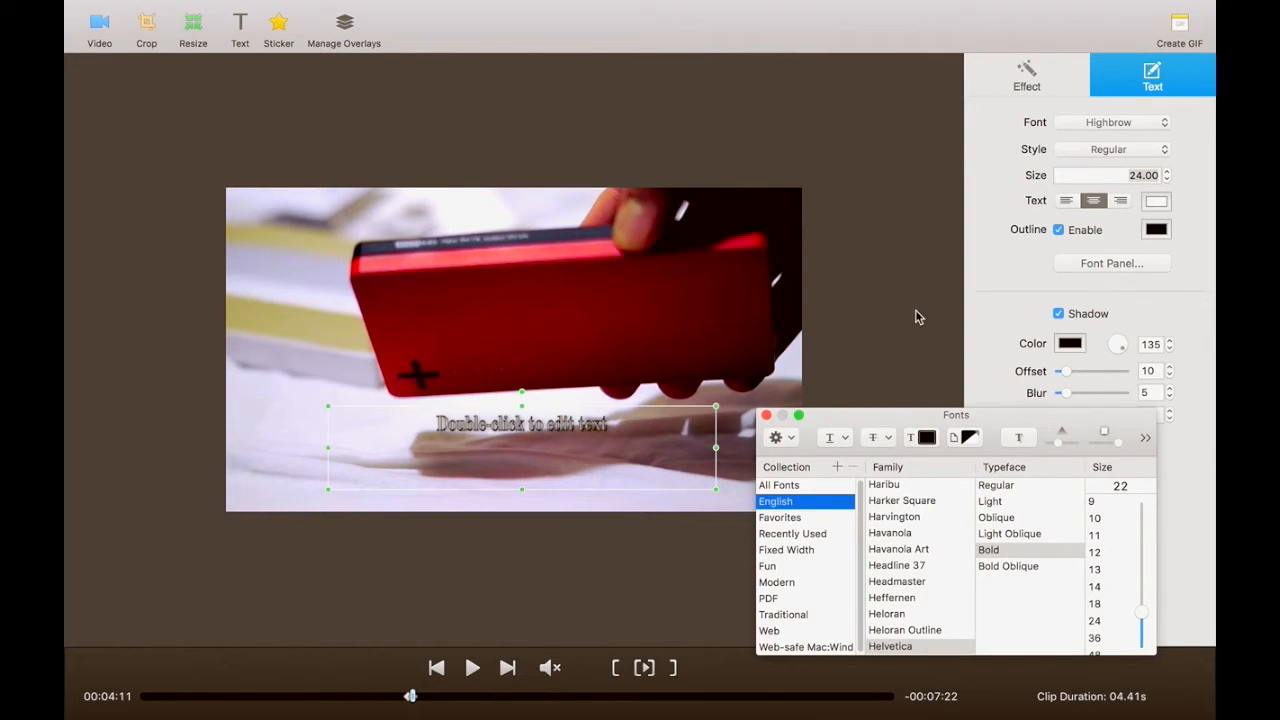
left_click(766, 415)
left_click(912, 155)
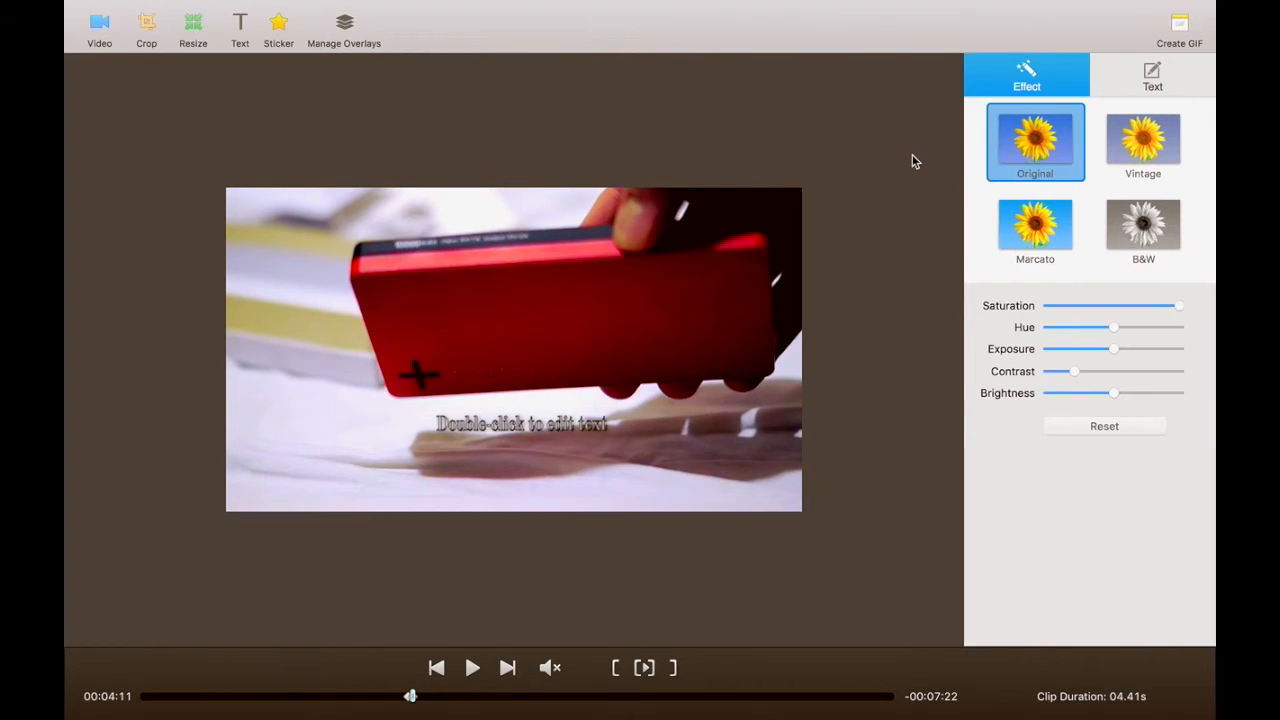
Open the GIF creation settings, try the Not optimized quality and return it to Auto optimized
left_click(1180, 28)
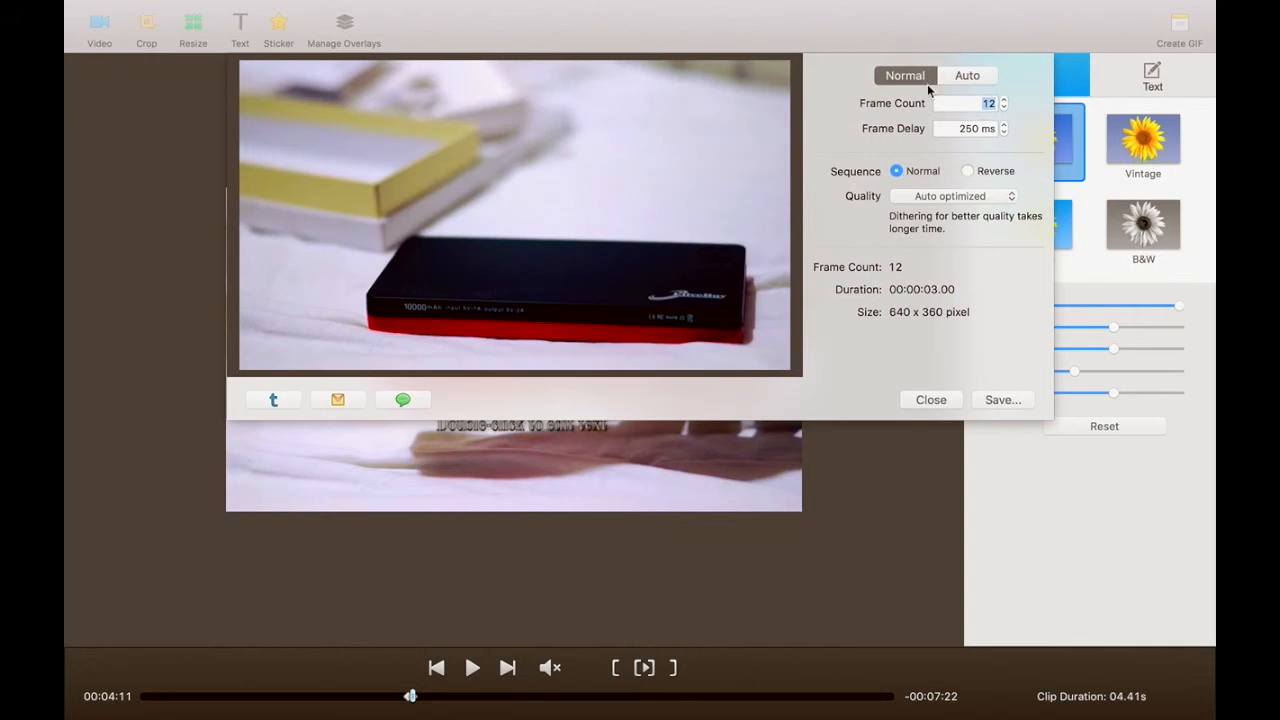
left_click(970, 103)
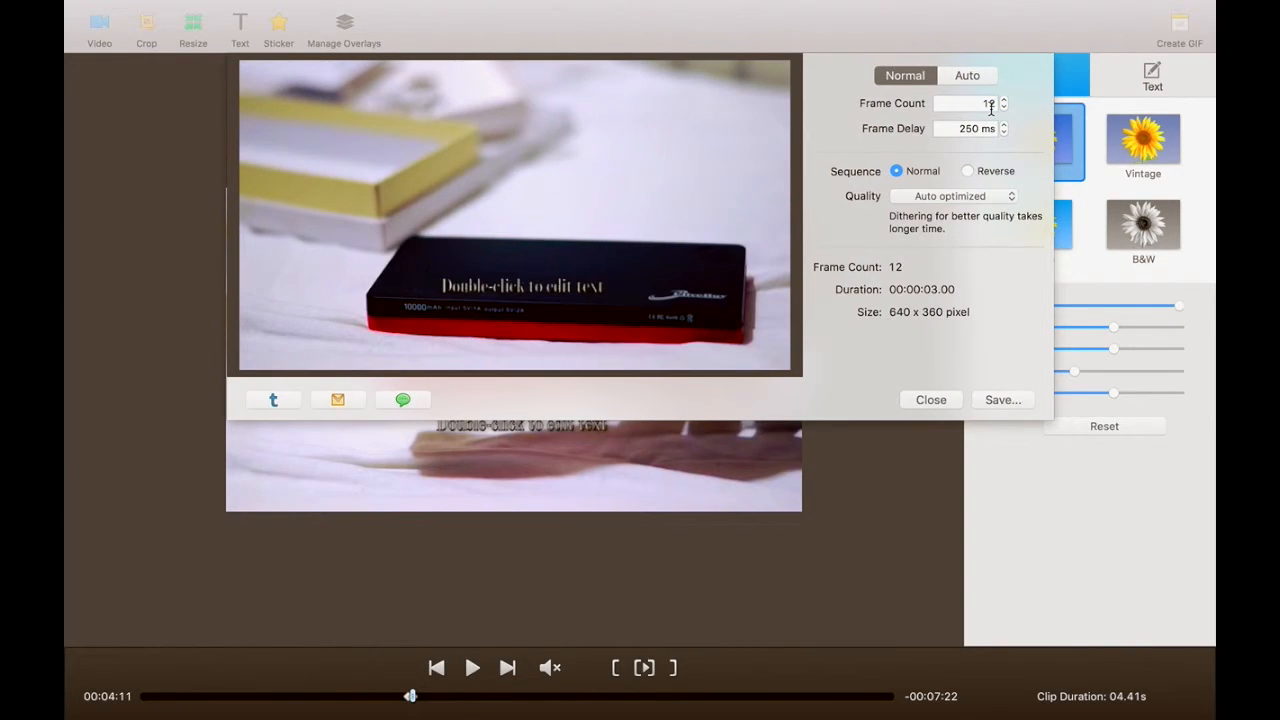
left_click(961, 128)
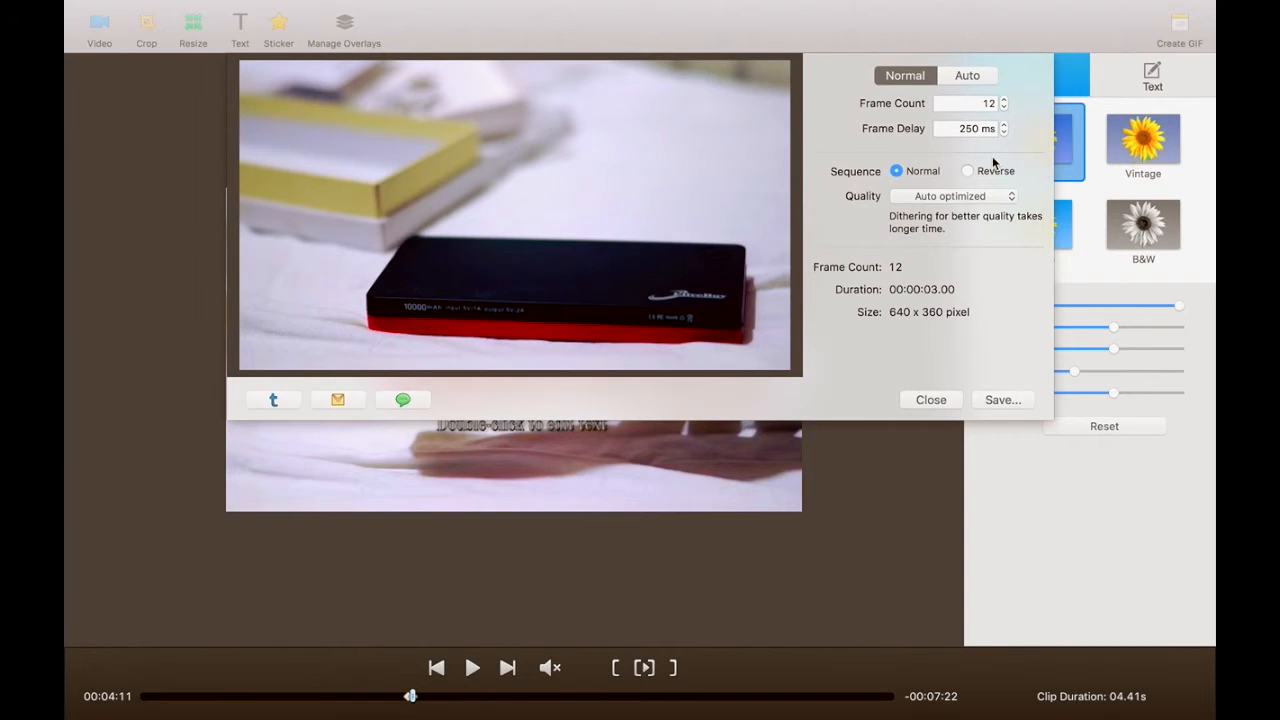
left_click(946, 197)
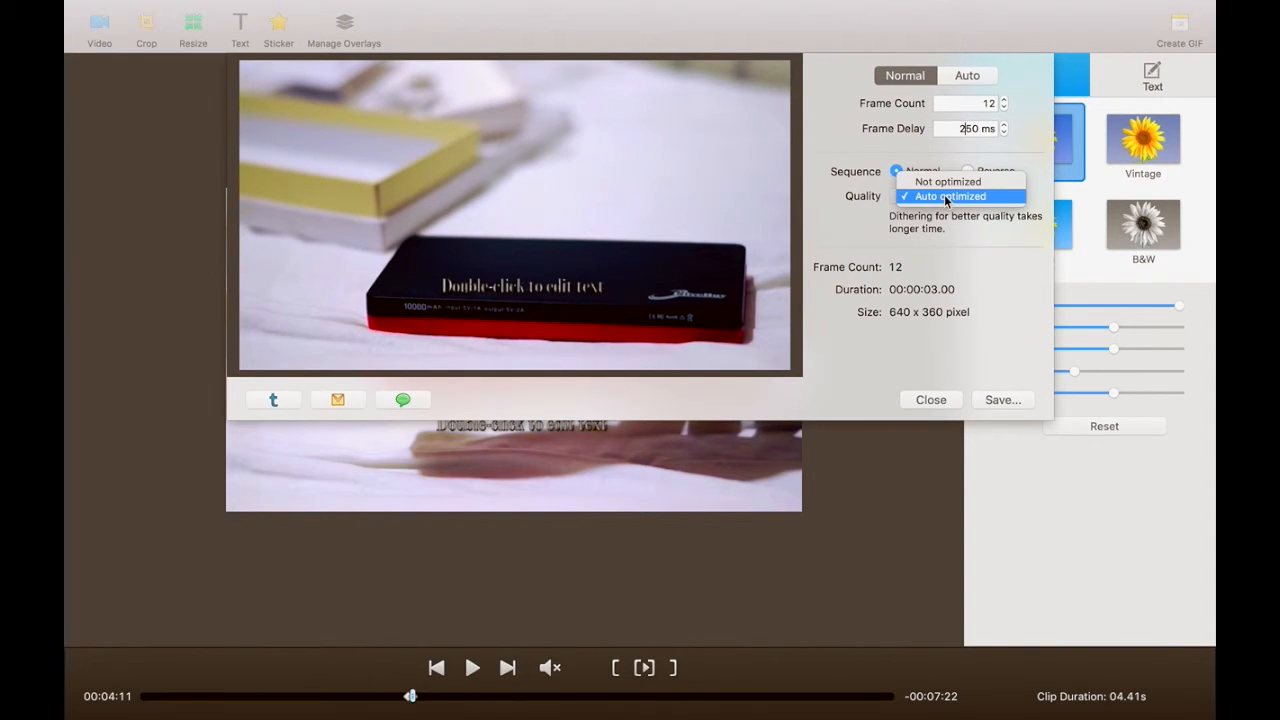
left_click(944, 184)
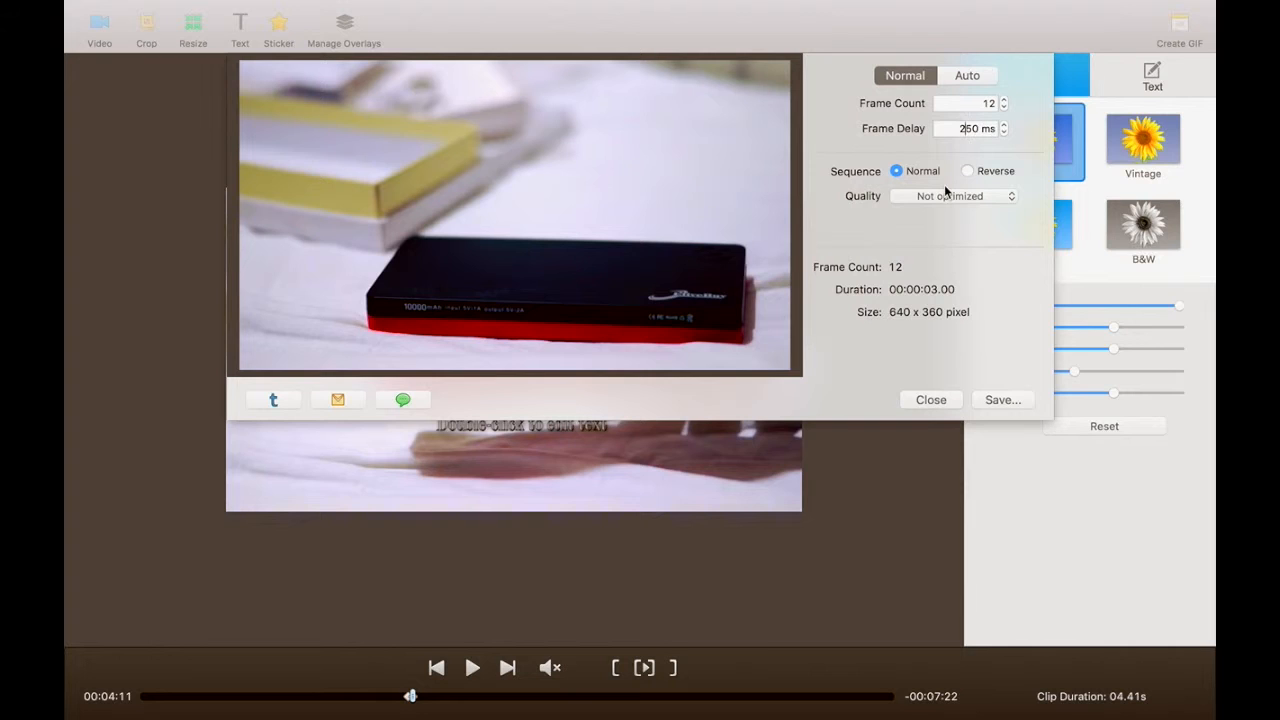
left_click(944, 192)
left_click(940, 210)
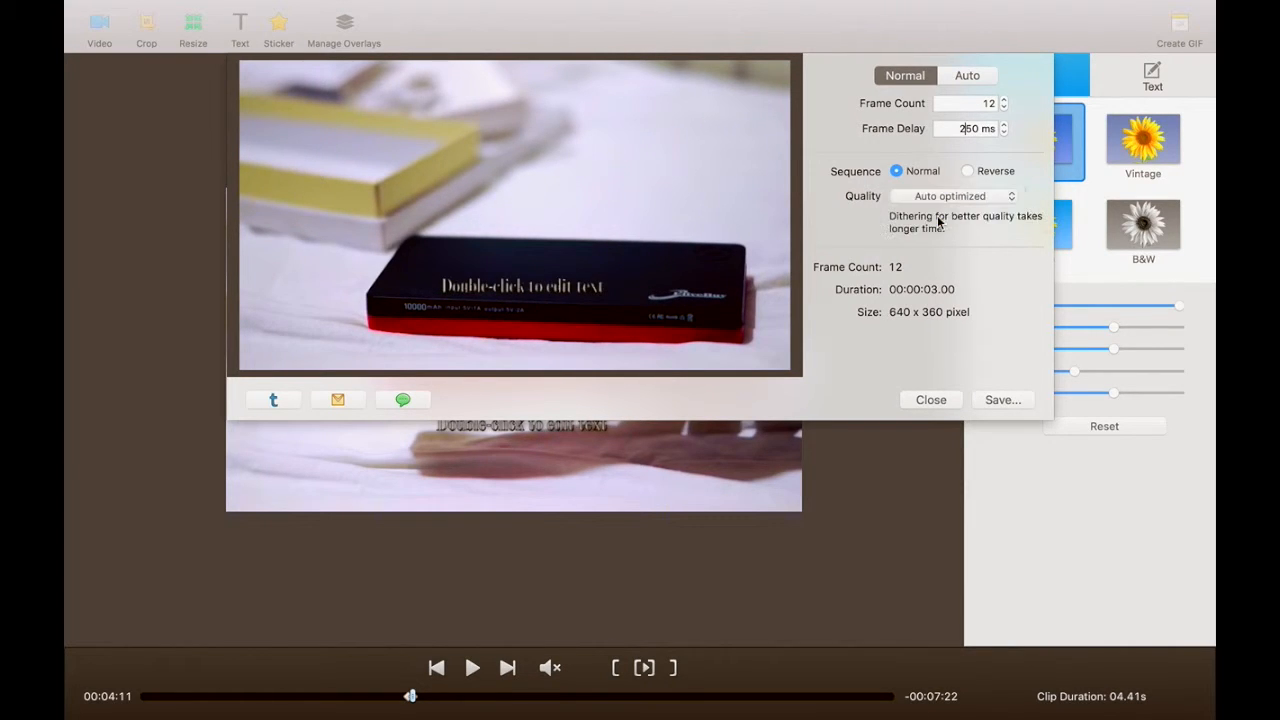
Compare the Normal and Auto frame modes for the GIF and choose Auto
left_click(978, 75)
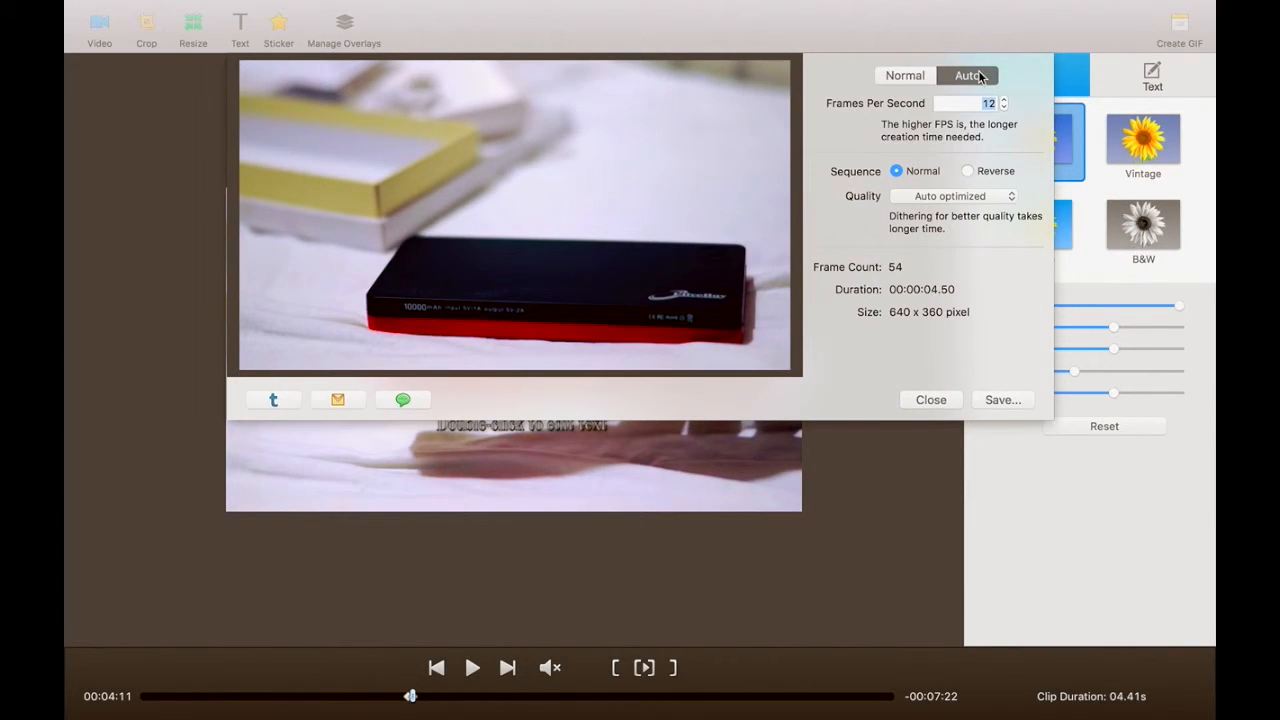
left_click(927, 79)
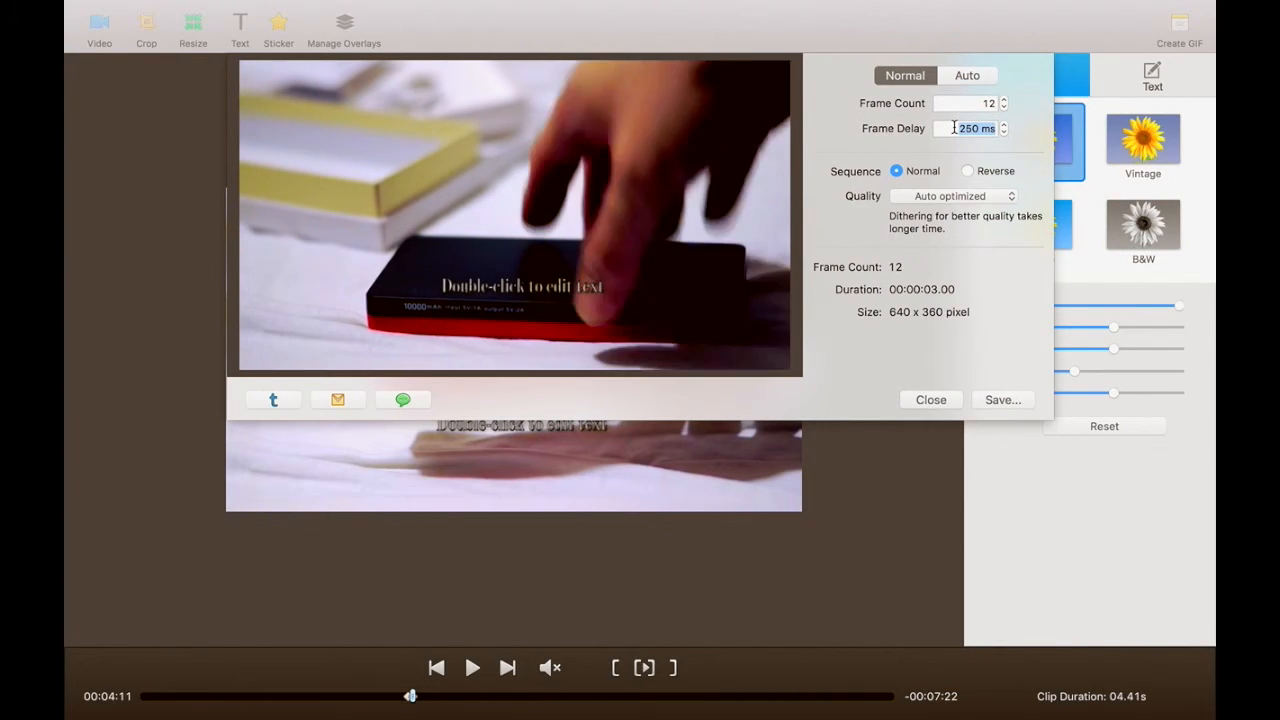
left_click(977, 78)
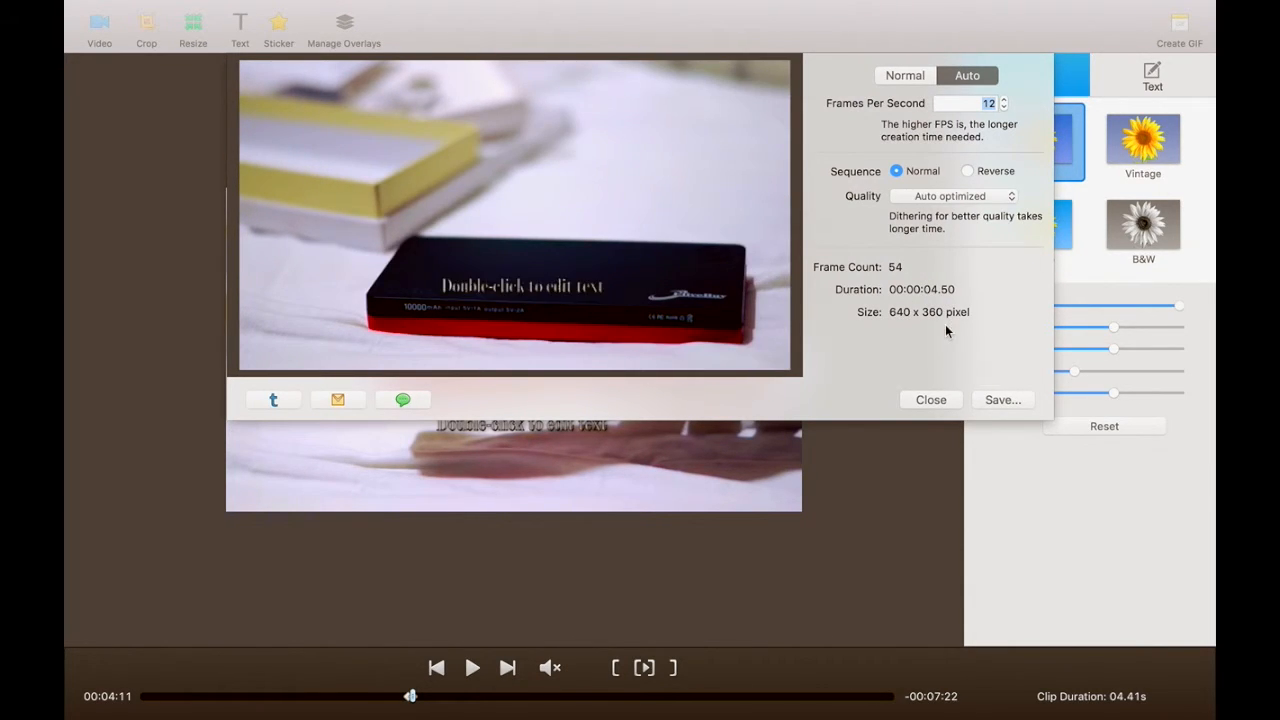
Save the GIF as Testgif in the Desktop folder and show the created file in Finder
left_click(987, 400)
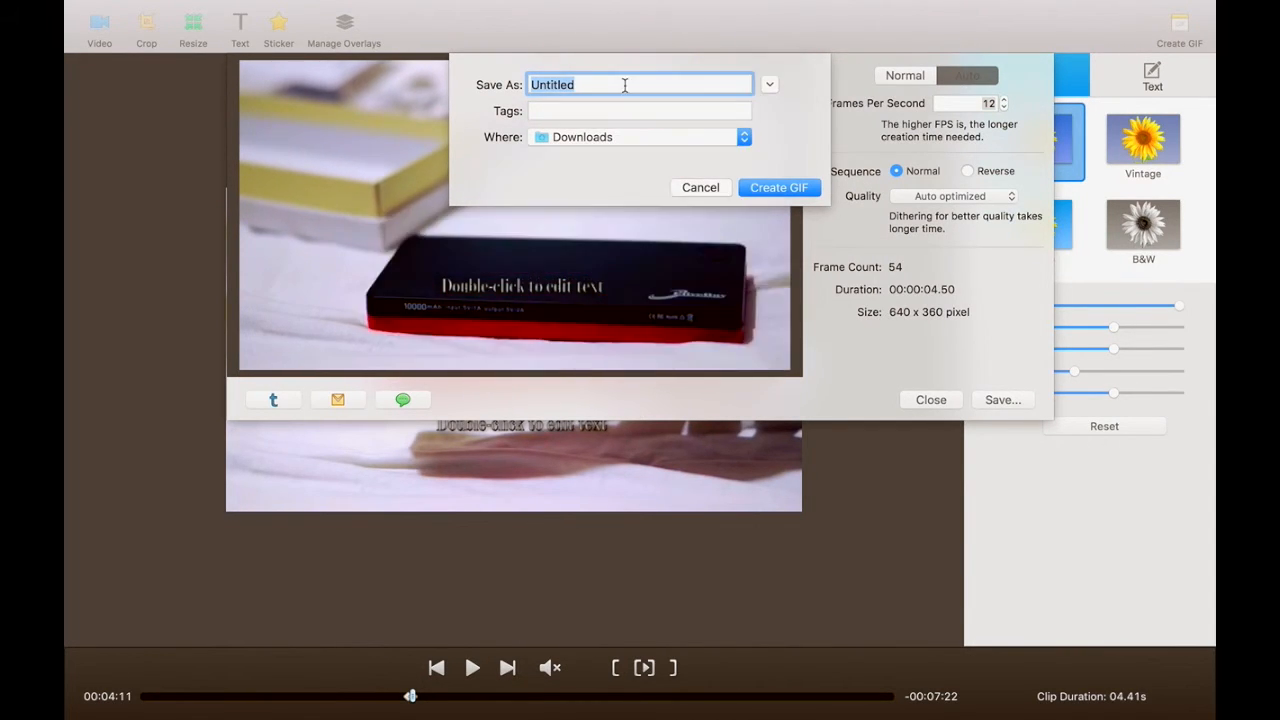
type("Test")
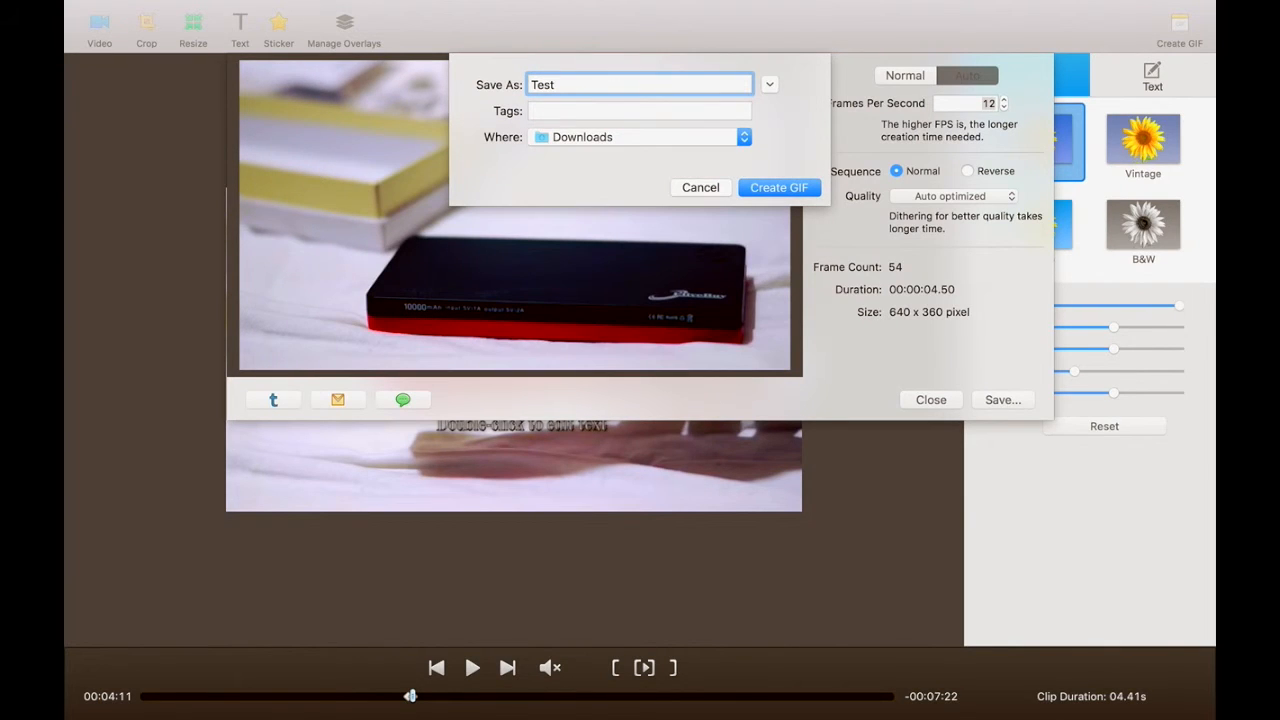
type("gif")
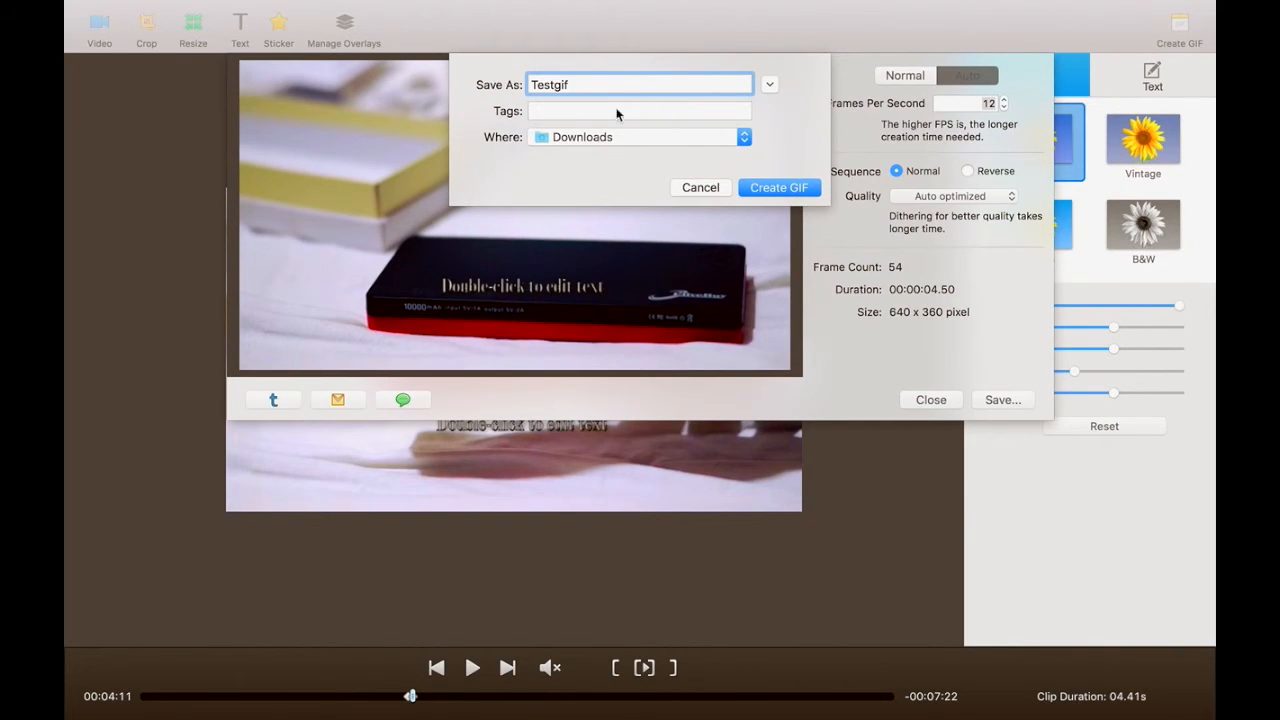
left_click(602, 136)
left_click(584, 358)
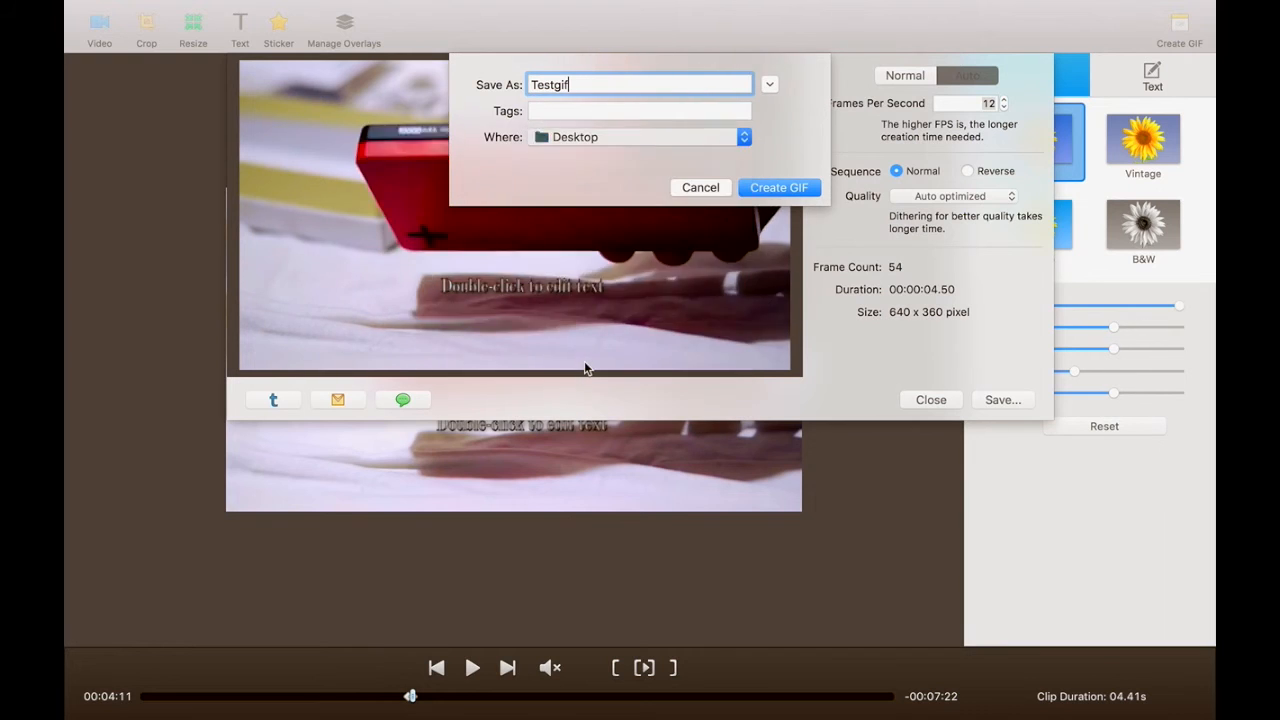
left_click(774, 187)
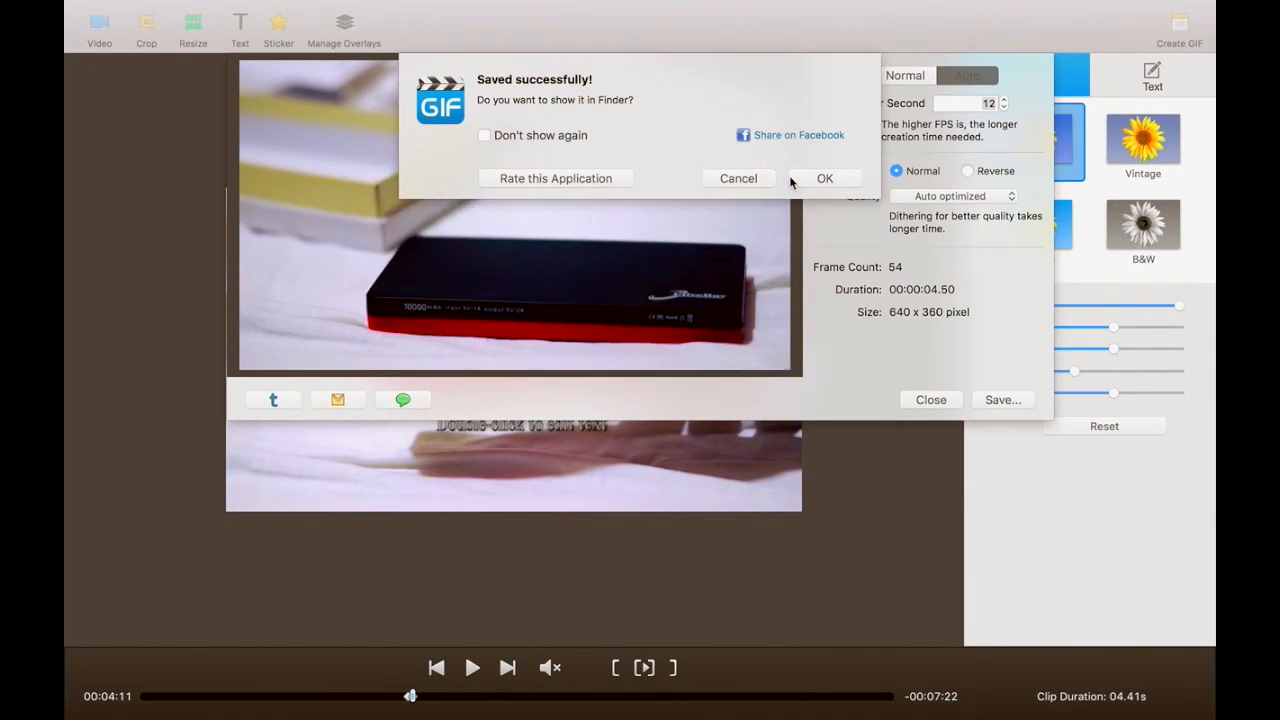
left_click(822, 178)
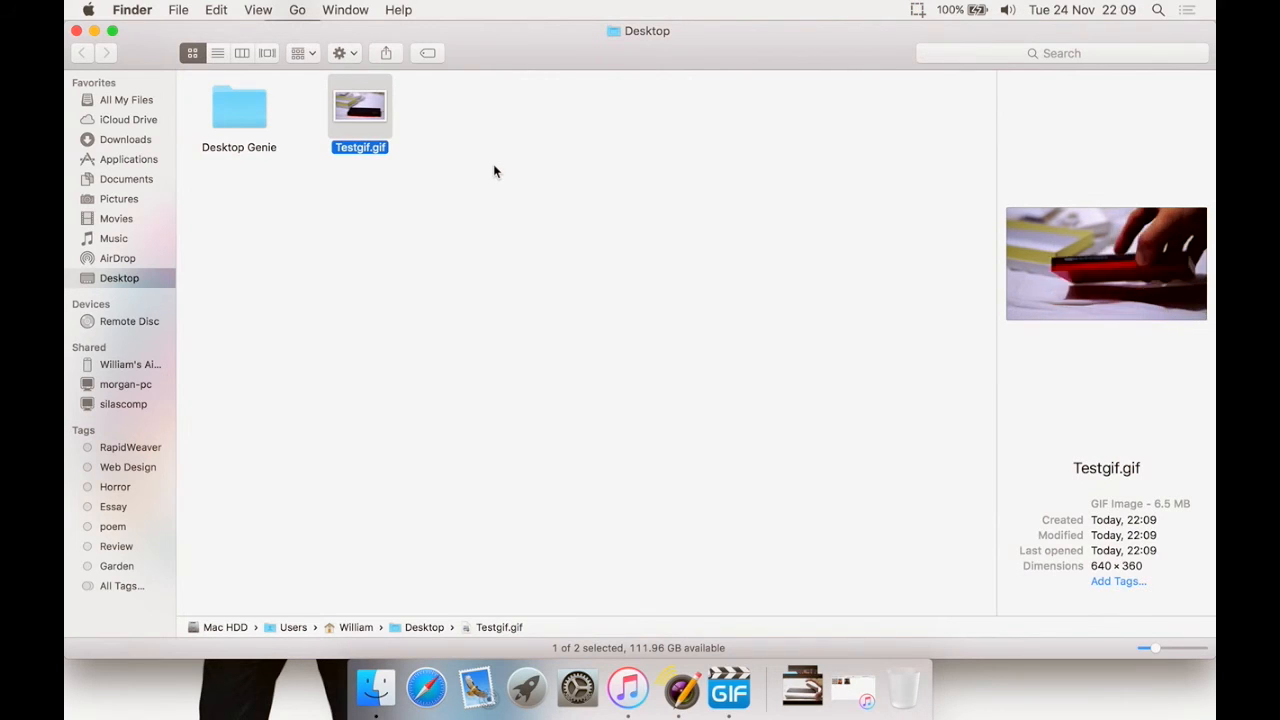
Preview the animated Testgif.gif from the Desktop folder, then close the preview
key("space")
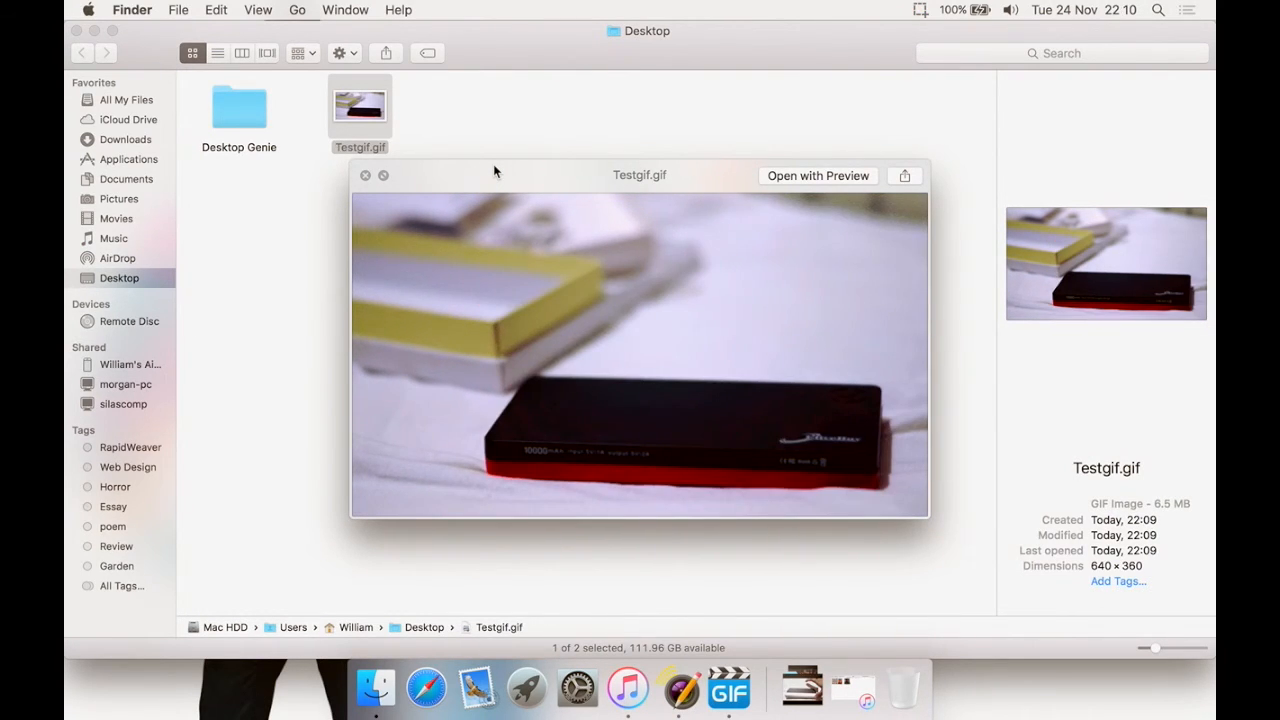
key("space")
Return to VideoGIF, switch the GIF frame mode to Normal and close the GIF creation settings
left_click(729, 675)
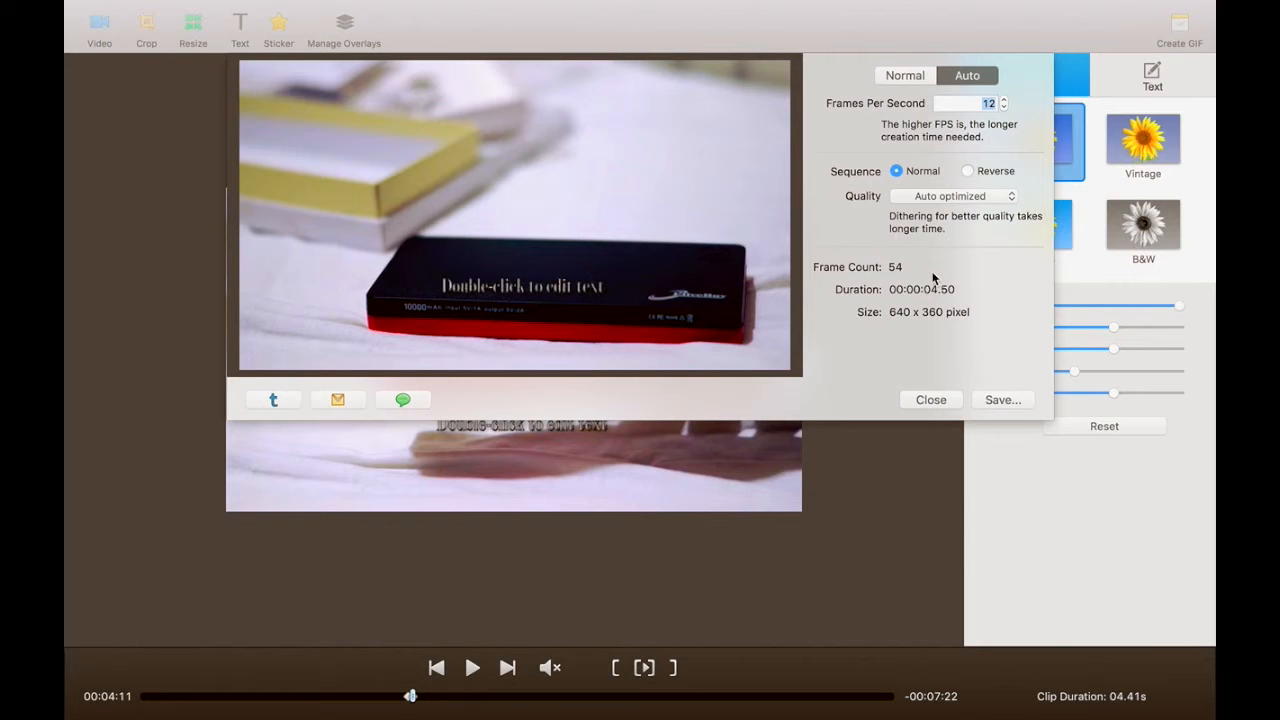
left_click(928, 84)
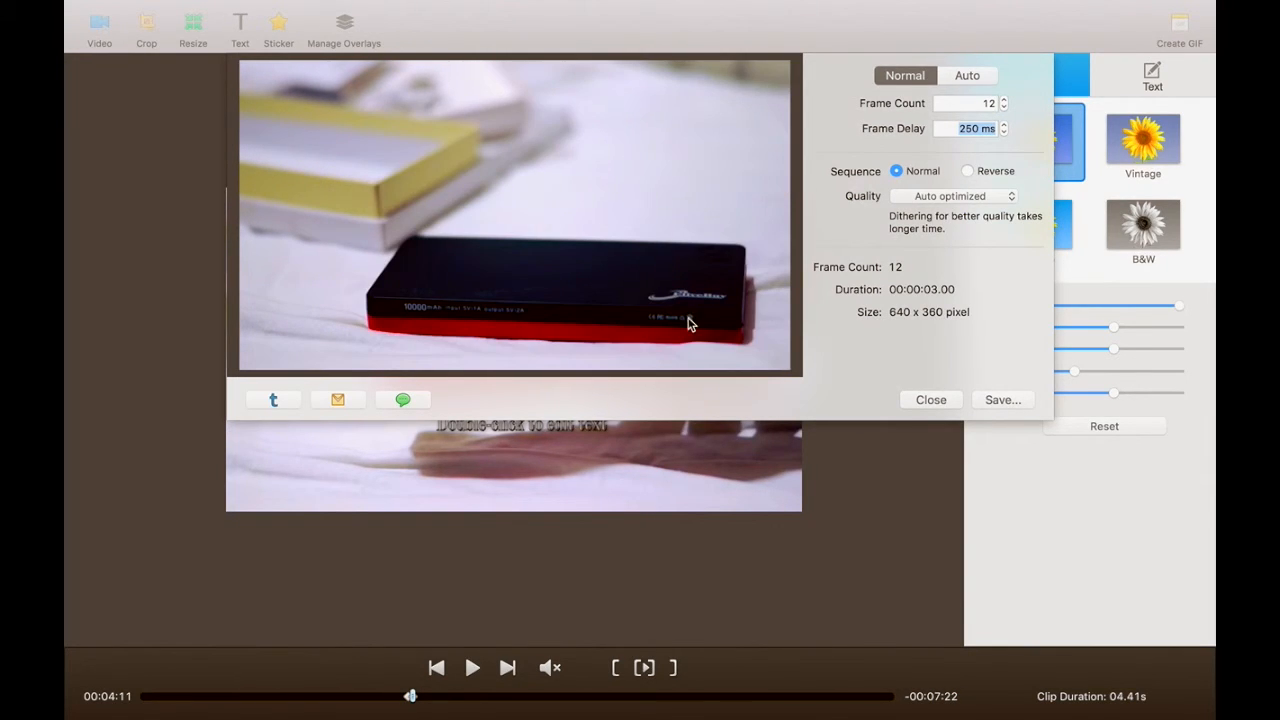
left_click(917, 401)
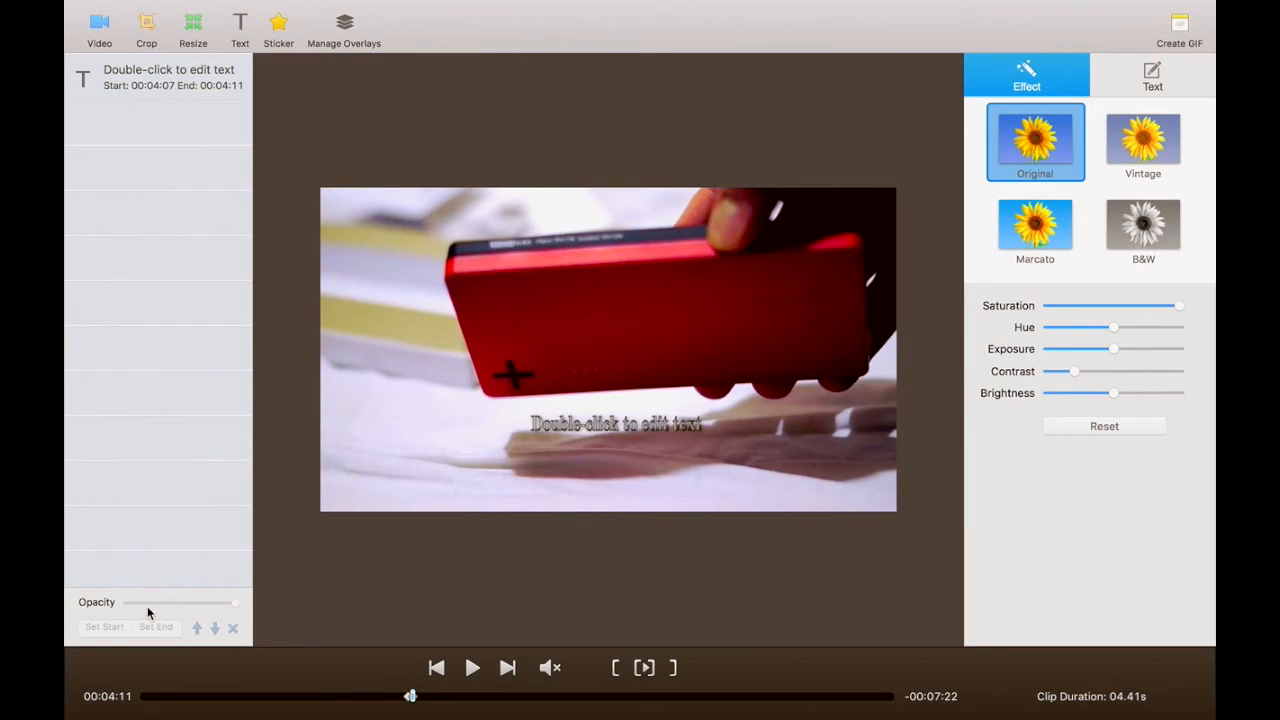
Hide the overlay list and briefly view the available video commands without running any
left_click(350, 40)
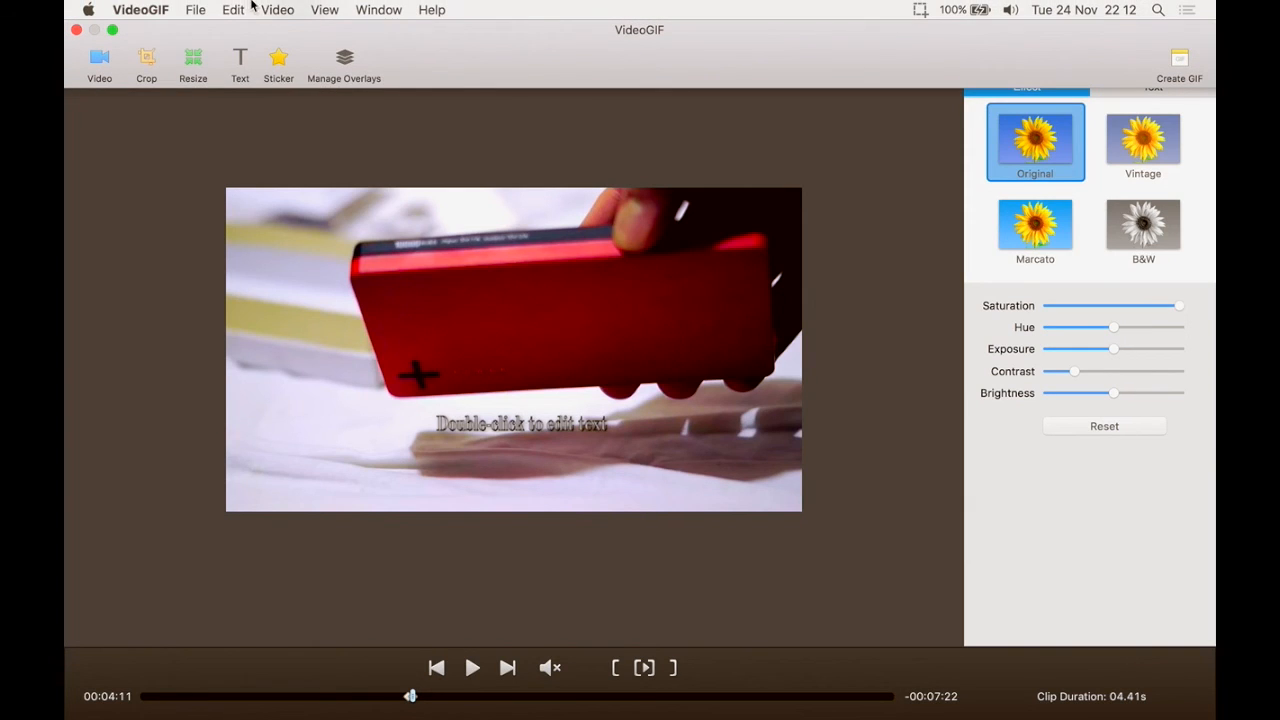
left_click(276, 9)
left_click(219, 223)
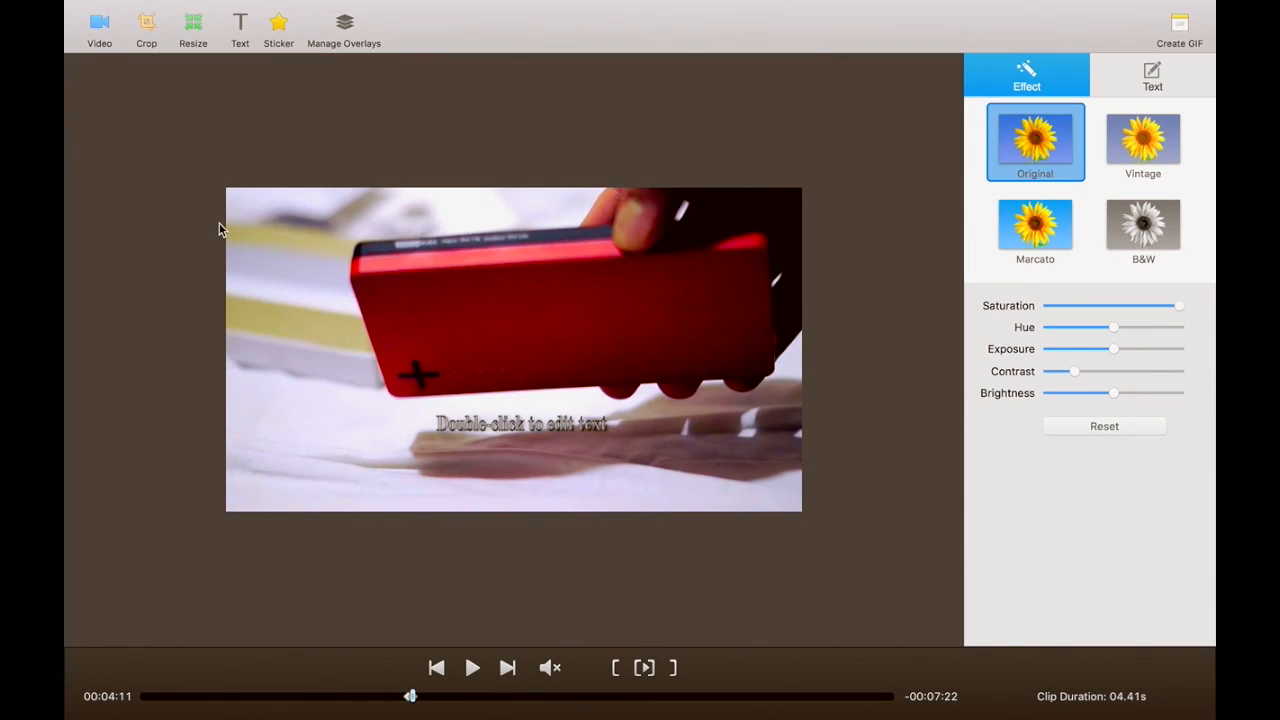